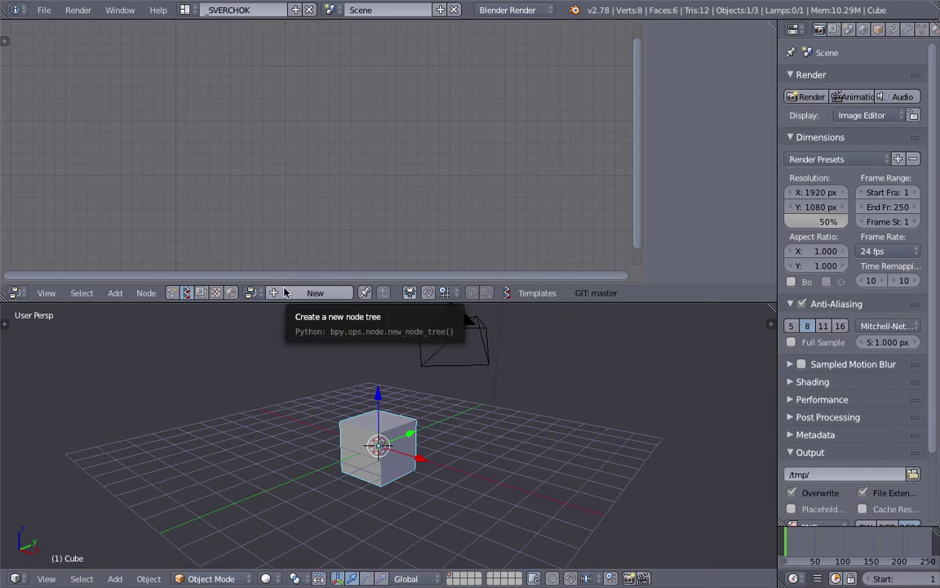
Show the 3D viewport's tool shelf and delete all default objects from the scene
middle_click_drag(306, 386, 479, 404)
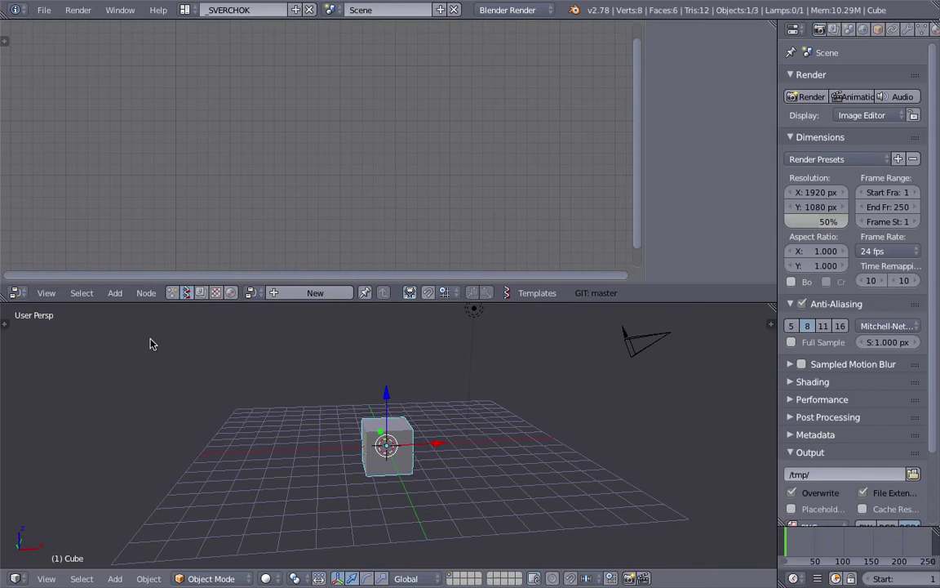
left_click(5, 324)
scroll(9, 471, "down", 3)
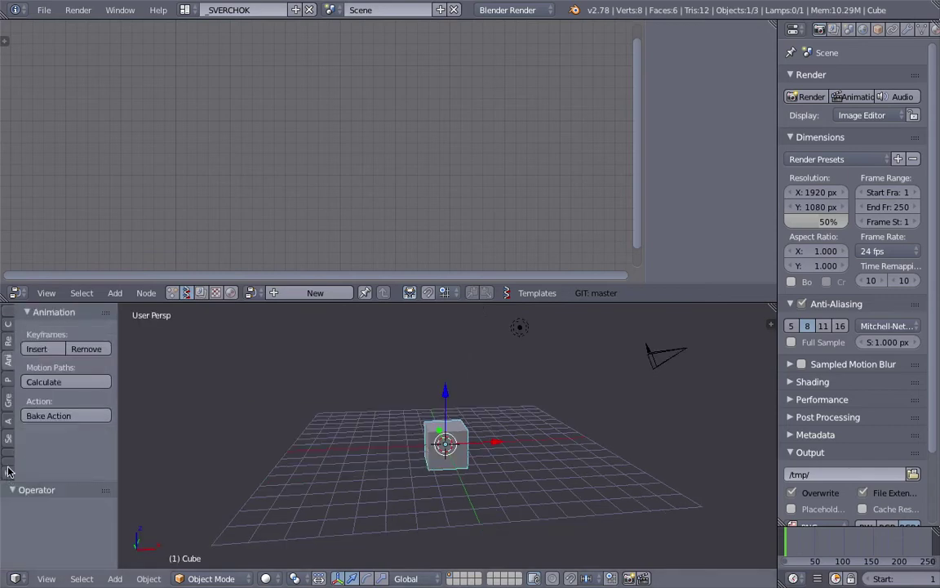
scroll(9, 471, "down", 1, "ctrl")
middle_click_drag(326, 416, 501, 405)
key("a")
key("a")
key("Delete")
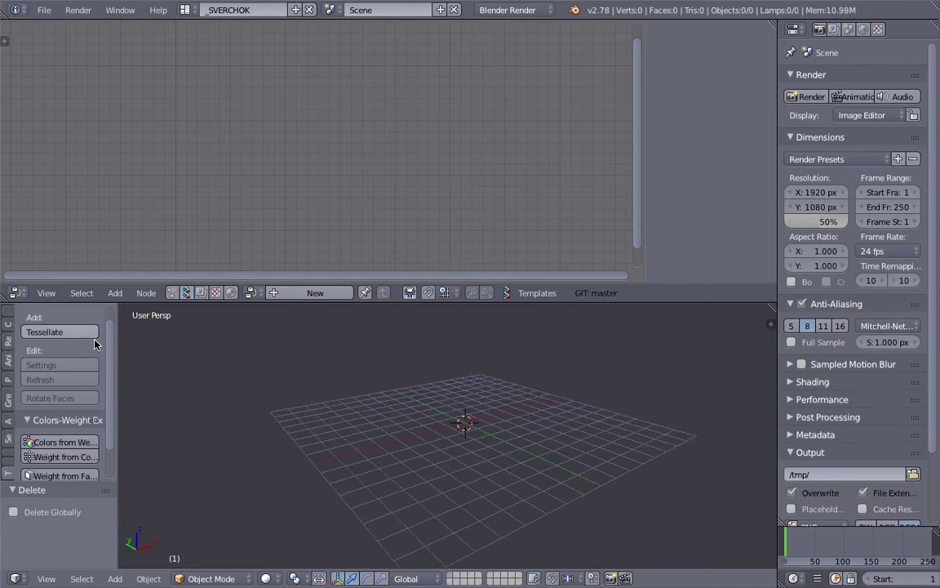
Widen the tool shelf and enlarge the 3D viewport slightly at the node editor's expense
left_click_drag(119, 340, 144, 340)
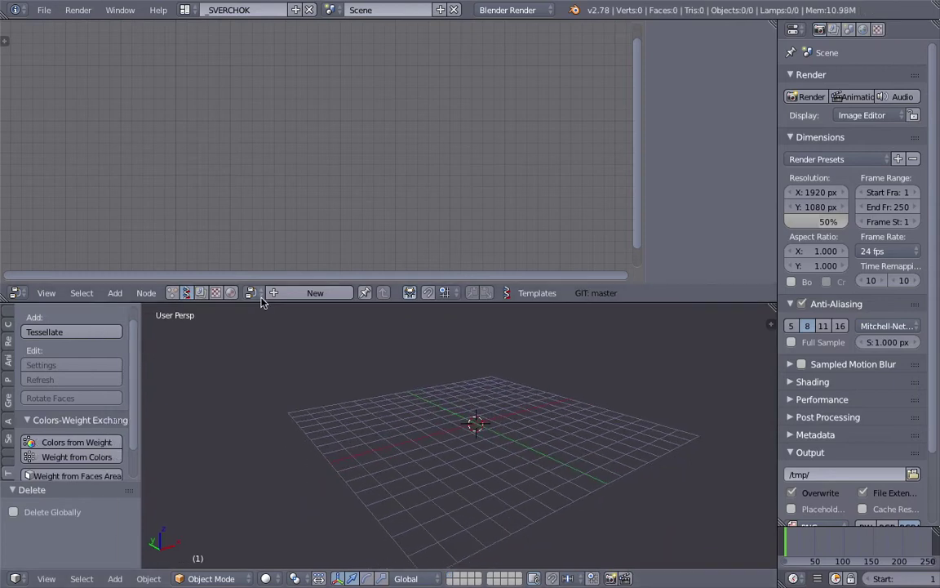
left_click_drag(262, 300, 263, 289)
middle_click_drag(476, 380, 433, 403)
In top view, draw a closed rounded-square Grease Pencil stroke around the origin, just under two grid squares wide
left_click(46, 579)
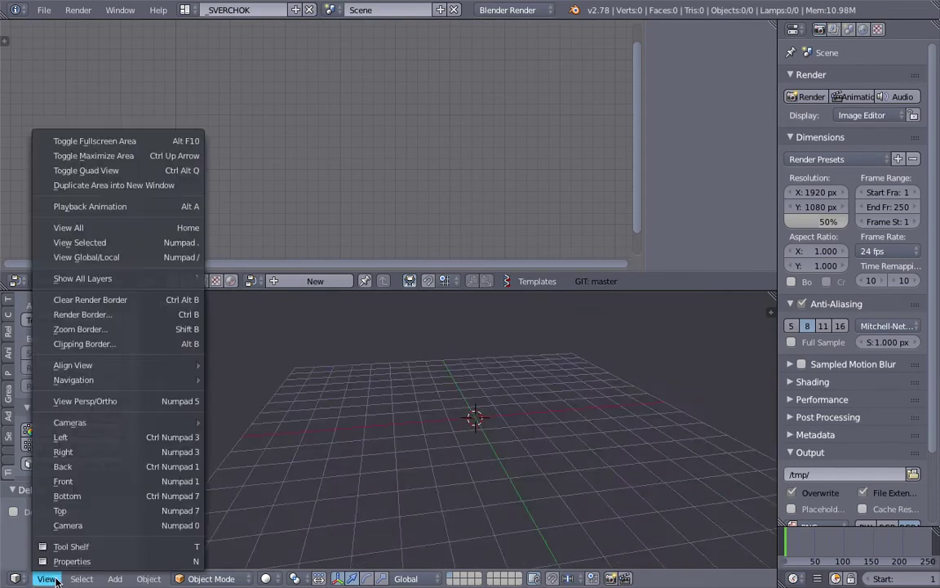
left_click(90, 510)
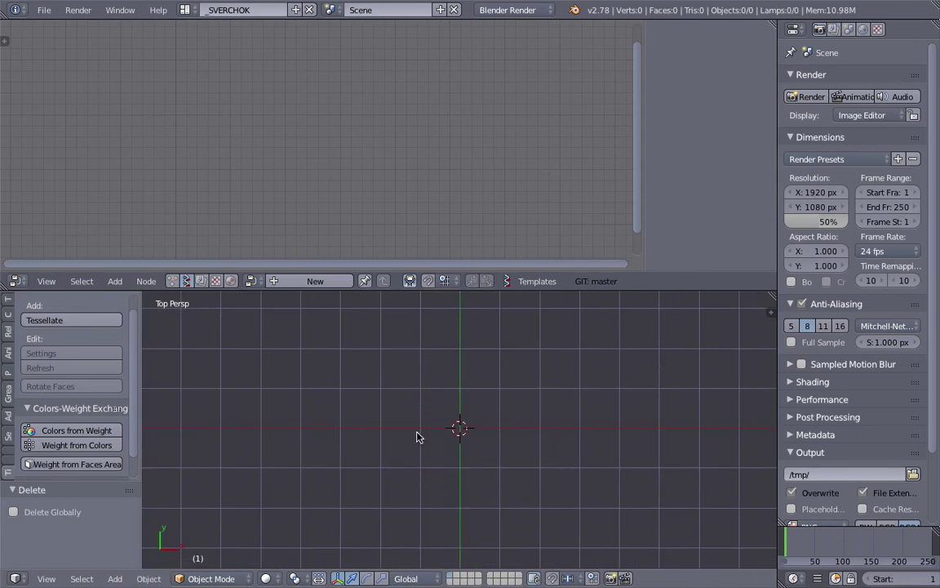
scroll(420, 432, "up", 2)
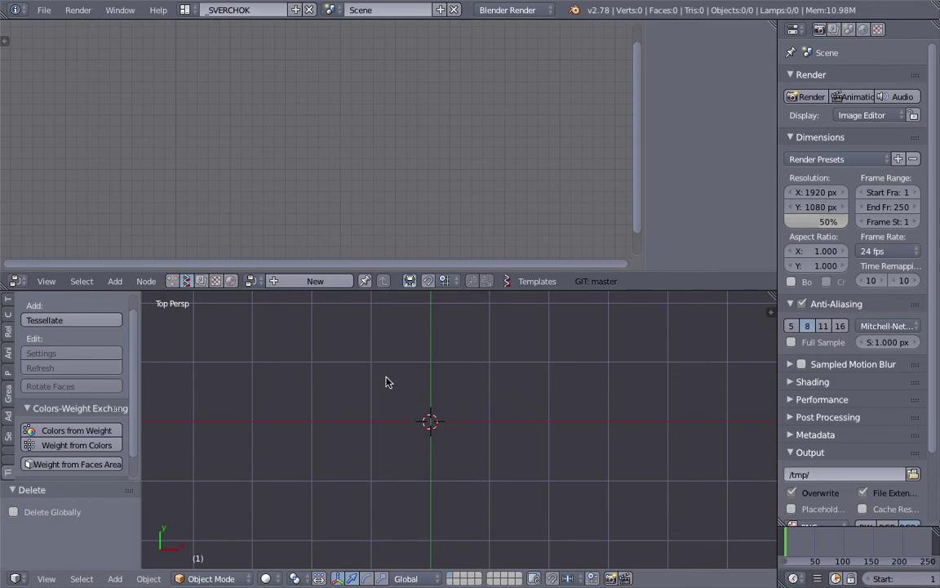
left_click_drag(381, 382, 387, 441)
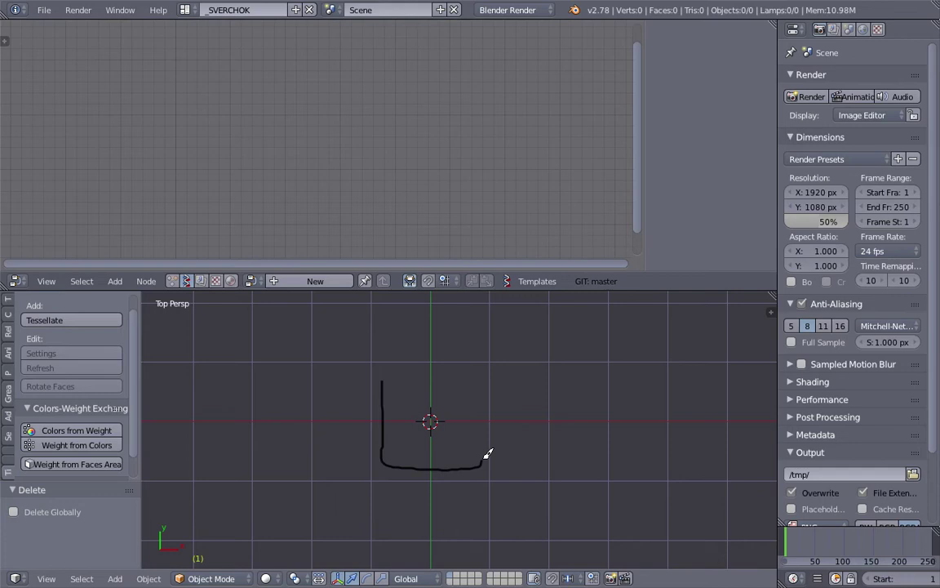
left_click_drag(490, 425, 487, 388)
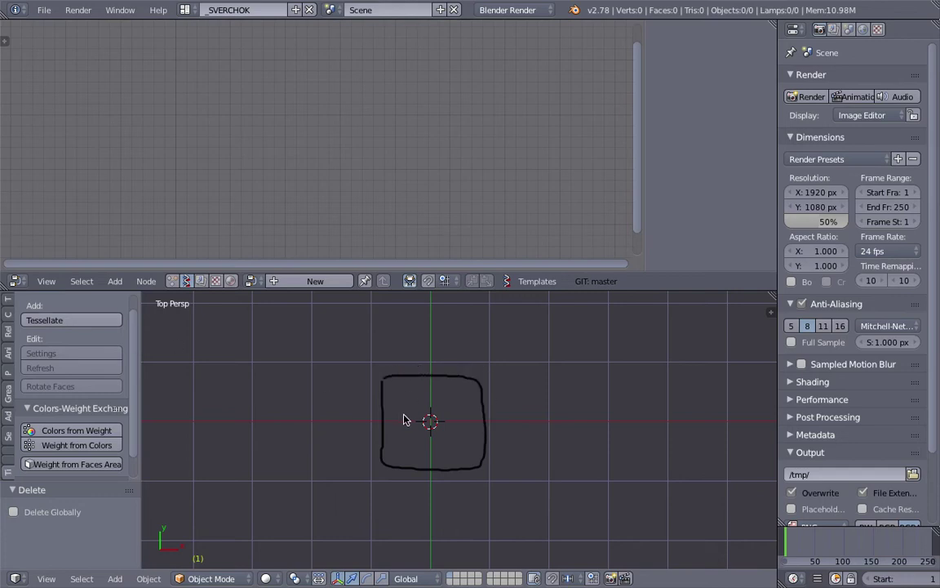
mouse_move(422, 441)
middle_mouse_down()
mouse_move(428, 412)
mouse_move(414, 339)
mouse_move(489, 378)
mouse_move(453, 381)
middle_mouse_up()
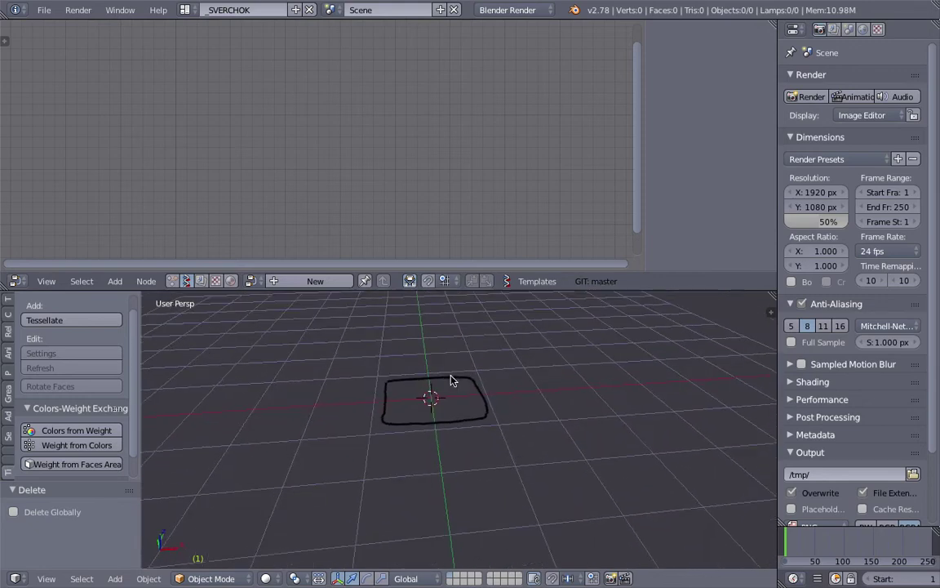
In orthographic front view, draw two outward-opening bracket strokes with Grease Pencil, one crossing each end of the square
middle_click_drag(445, 427, 448, 425)
left_click(47, 579)
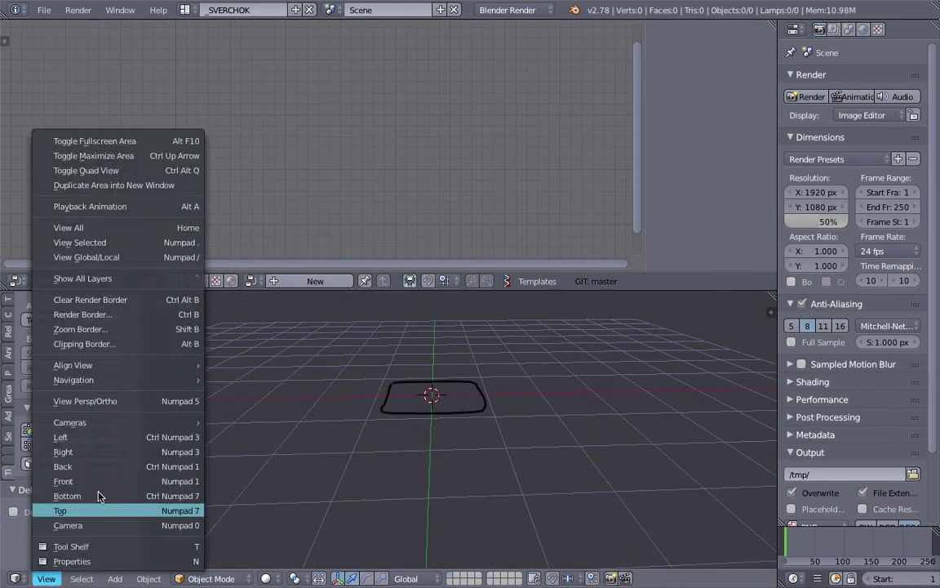
left_click(106, 480)
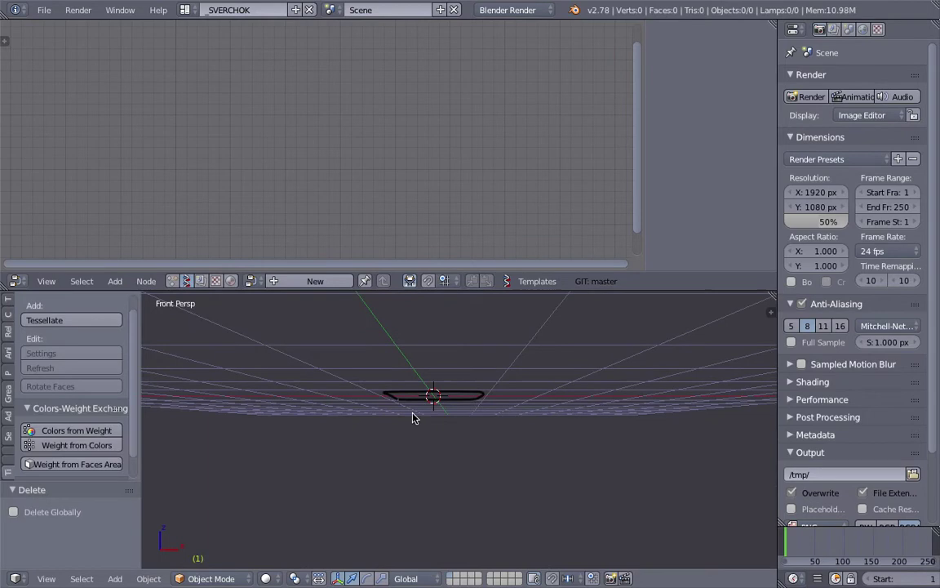
left_click(47, 578)
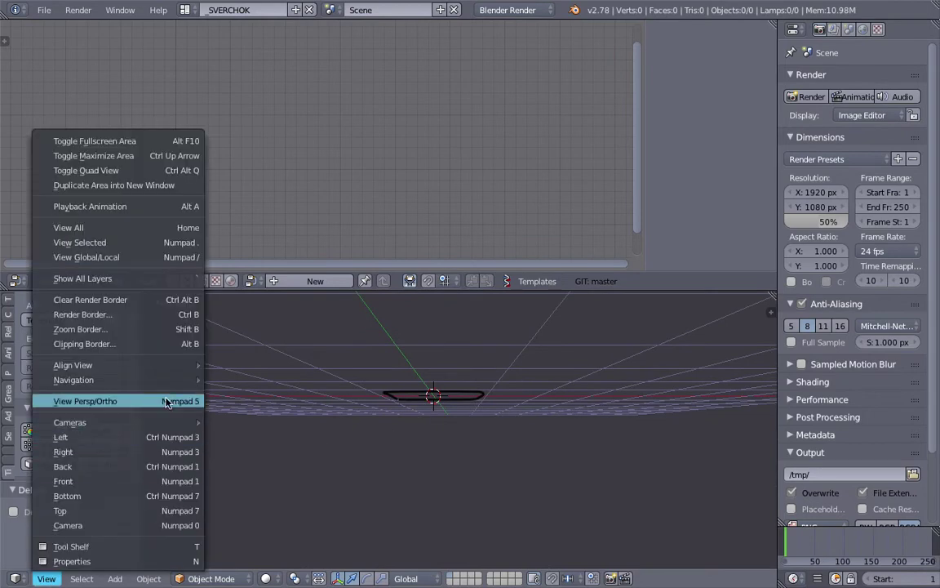
left_click(168, 457)
scroll(468, 363, "up", 1)
middle_click_drag(466, 364, 487, 403, "shift")
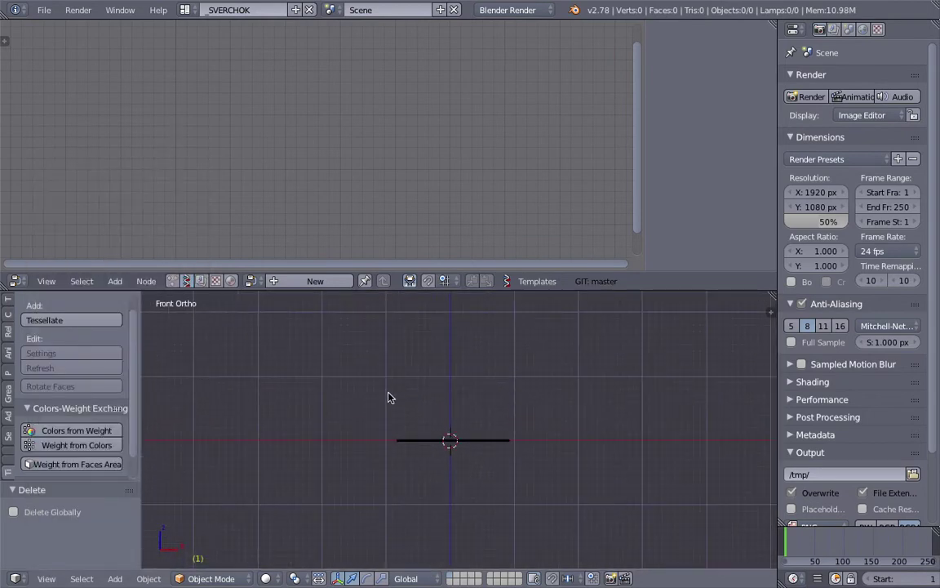
left_click_drag(387, 400, 399, 399)
left_click_drag(489, 401, 477, 439)
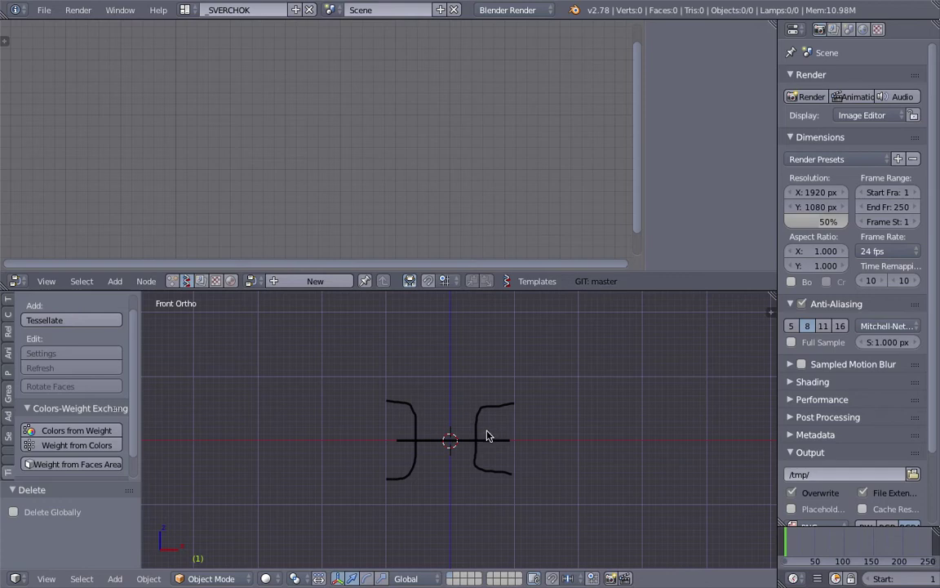
In orthographic right view, draw two outward-opening bracket strokes with Grease Pencil on the square's remaining two sides
mouse_move(487, 436)
middle_mouse_down()
mouse_move(457, 464)
mouse_move(405, 470)
mouse_move(493, 449)
mouse_move(500, 435)
mouse_move(481, 408)
mouse_move(491, 414)
mouse_move(456, 390)
mouse_move(486, 394)
mouse_move(438, 414)
mouse_move(416, 409)
mouse_move(544, 422)
mouse_move(499, 392)
mouse_move(498, 480)
mouse_move(495, 337)
mouse_move(394, 399)
middle_mouse_up()
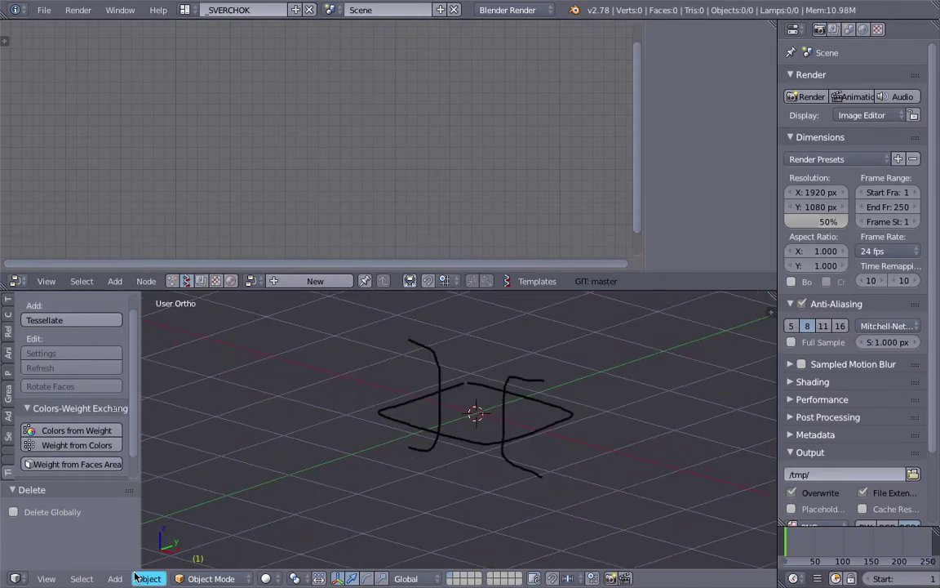
left_click(46, 579)
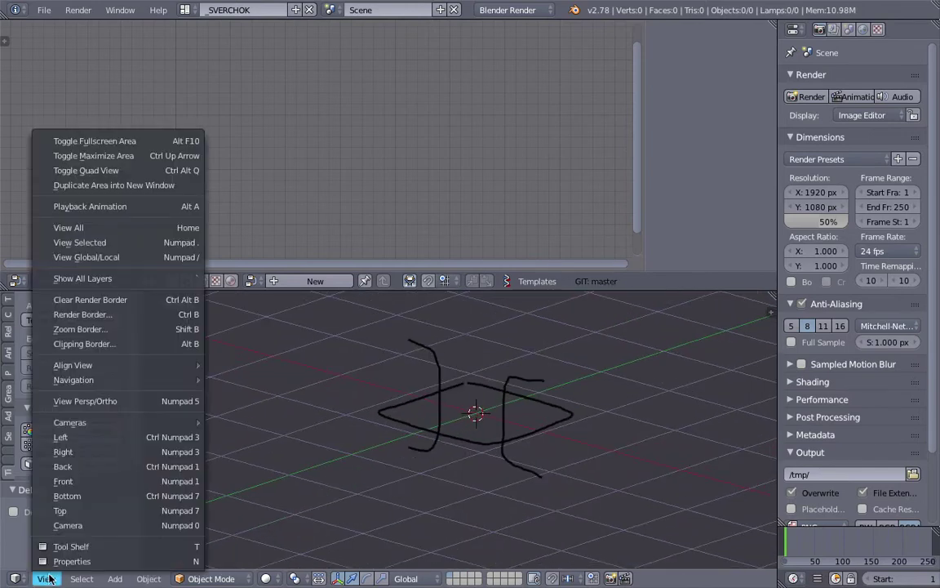
left_click(153, 447)
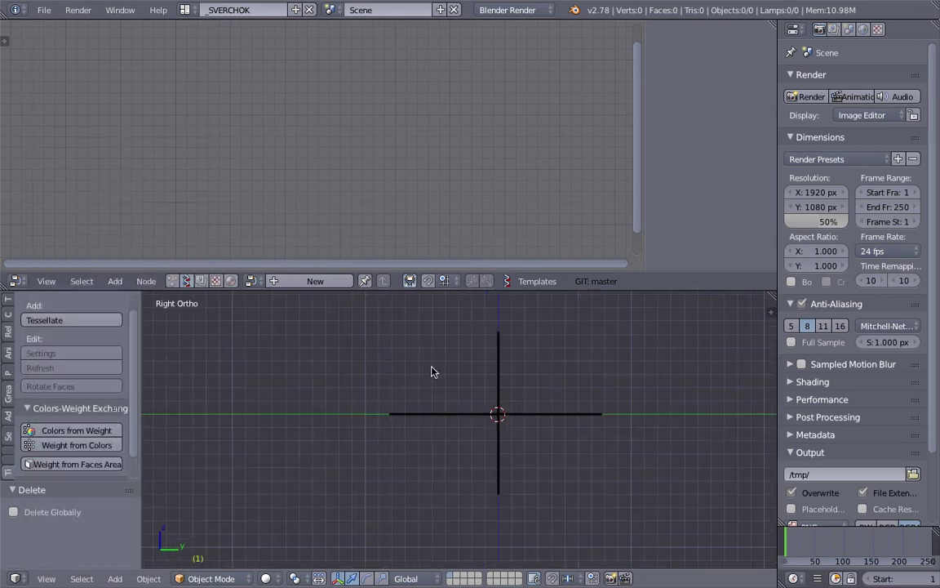
middle_click_drag(433, 371, 400, 381, "shift")
mouse_move(358, 378)
left_mouse_down()
mouse_move(400, 377)
mouse_move(411, 419)
left_mouse_up()
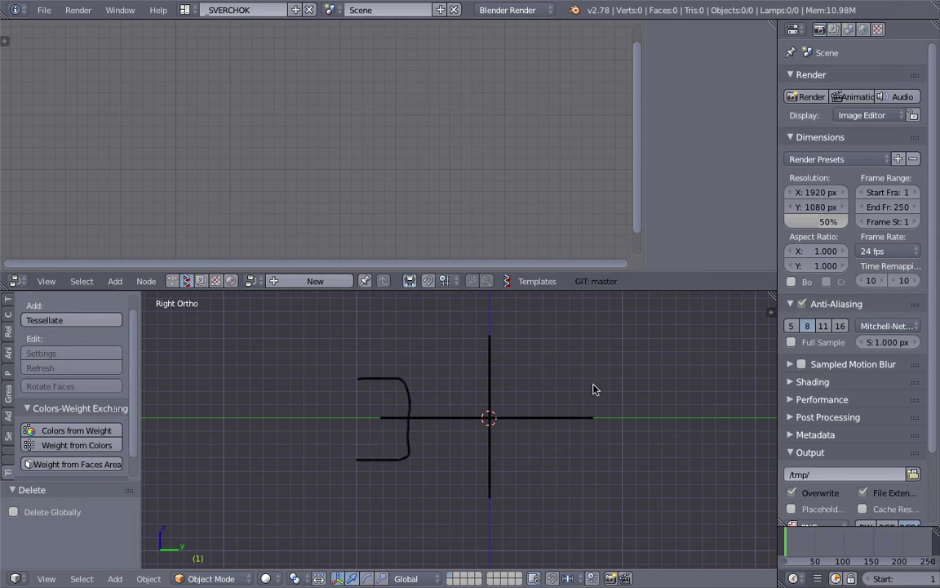
left_click_drag(623, 373, 571, 374)
left_click_drag(572, 422, 582, 449)
mouse_move(512, 417)
middle_mouse_down()
mouse_move(466, 389)
mouse_move(638, 384)
mouse_move(594, 429)
mouse_move(462, 394)
mouse_move(437, 370)
mouse_move(451, 408)
mouse_move(619, 411)
mouse_move(503, 408)
mouse_move(520, 400)
mouse_move(503, 399)
mouse_move(514, 405)
middle_mouse_up()
Save the file to the Desktop as sv_woven_001.blend
key("ctrl+s")
left_click(314, 65)
type("sv_wo")
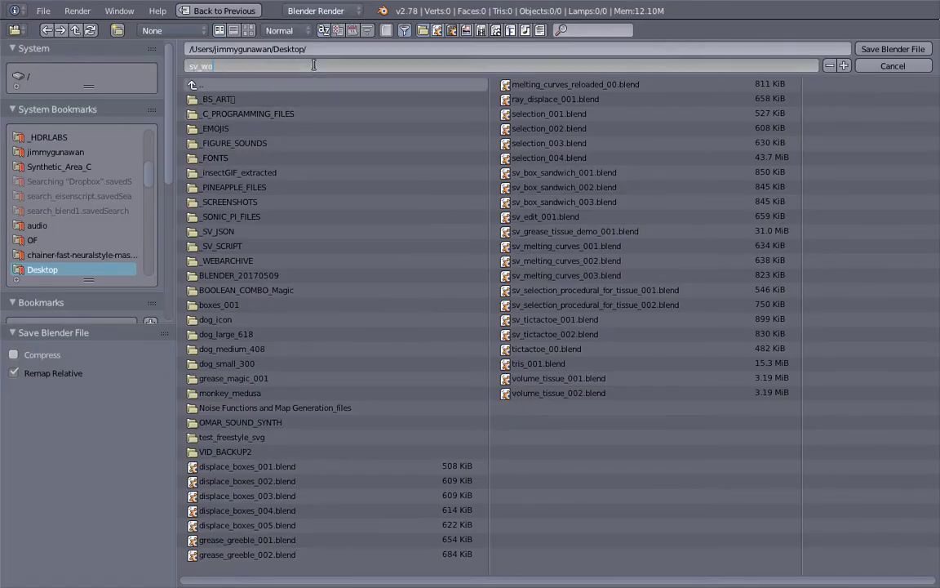
type("ven_001")
key("Return")
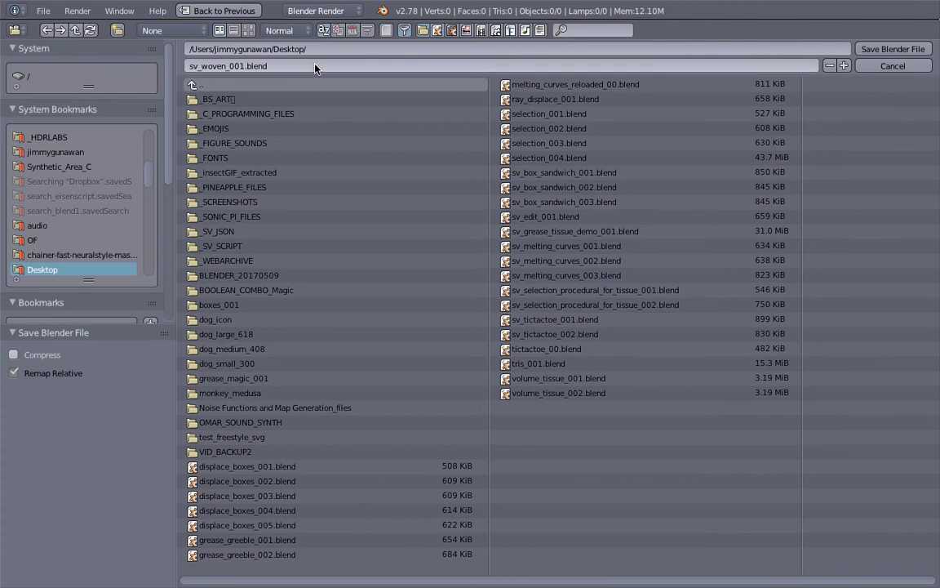
left_click(885, 48)
Create a new Sverchok node tree and add an Object ID Selector node to it
middle_click_drag(490, 388, 418, 383)
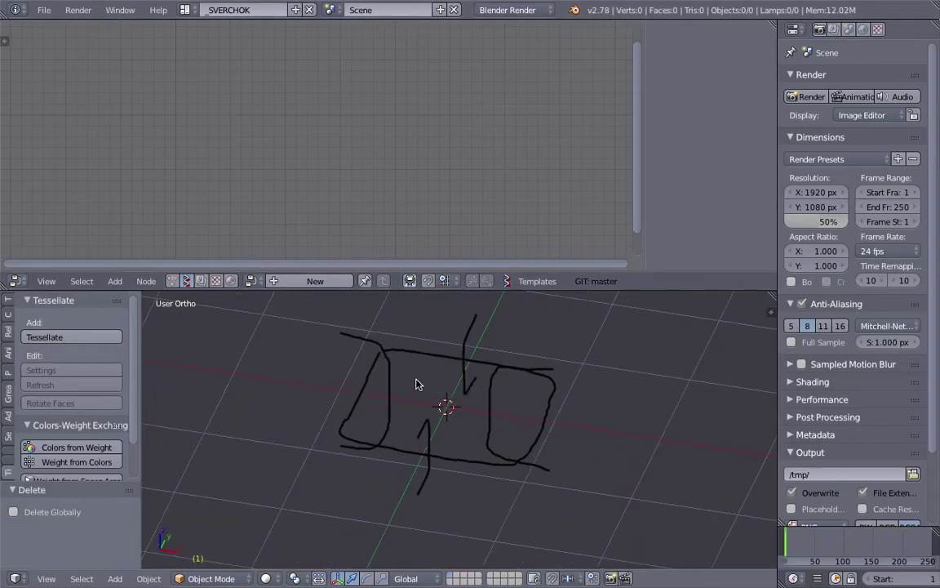
left_click(315, 281)
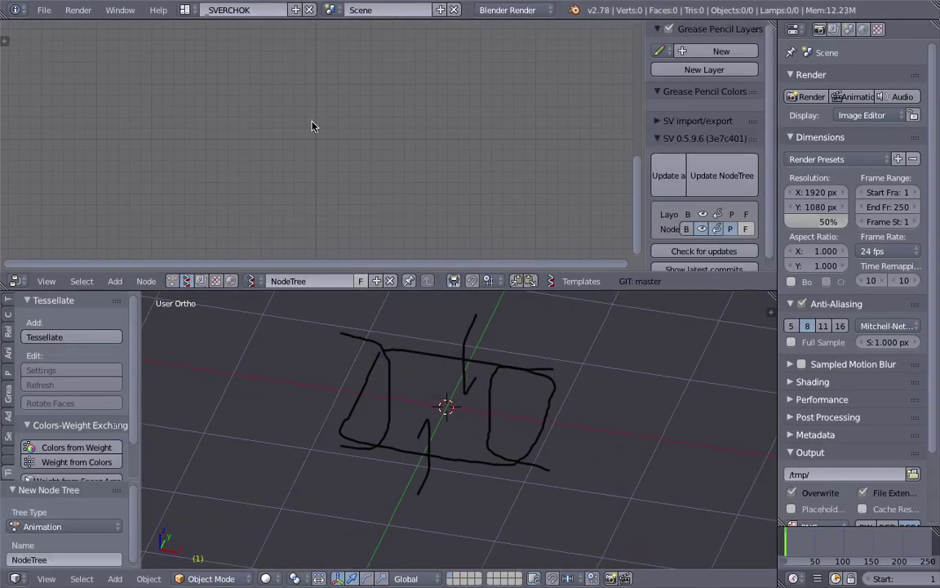
key("alt+space")
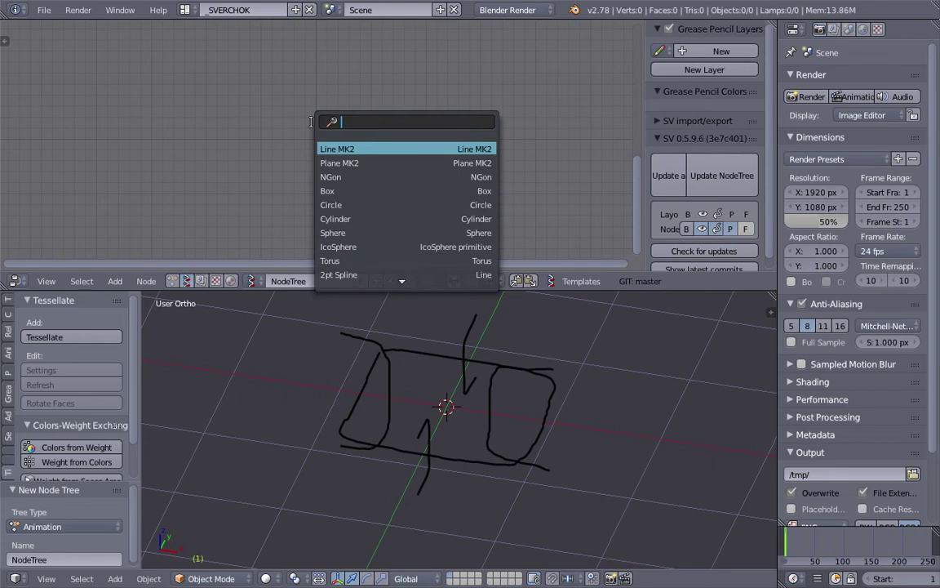
type("sel")
key("Down")
key("Down")
key("Down")
key("Return")
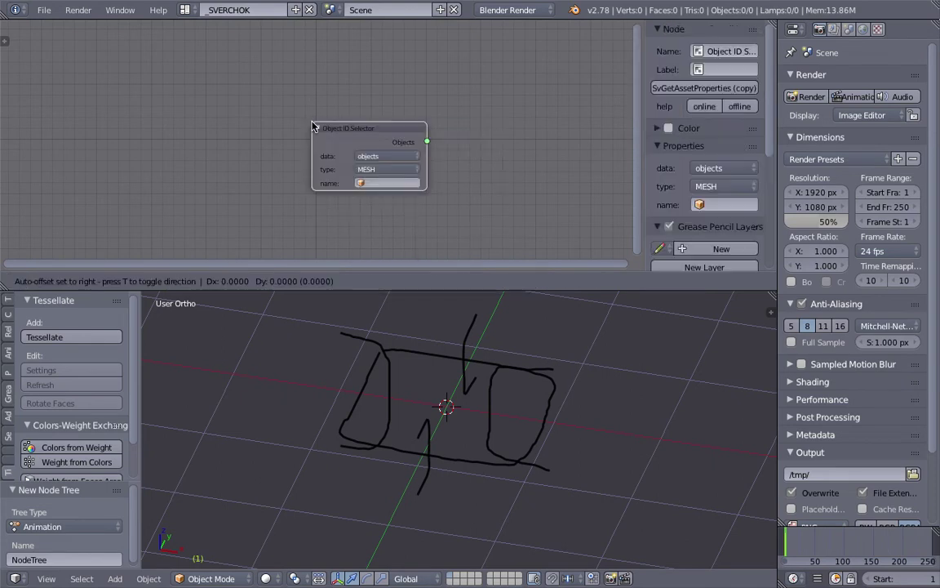
left_click(193, 107)
Set the Object ID Selector to grease_pencil data with GPencil and layer GP_Layer, and save the file
left_click(249, 139)
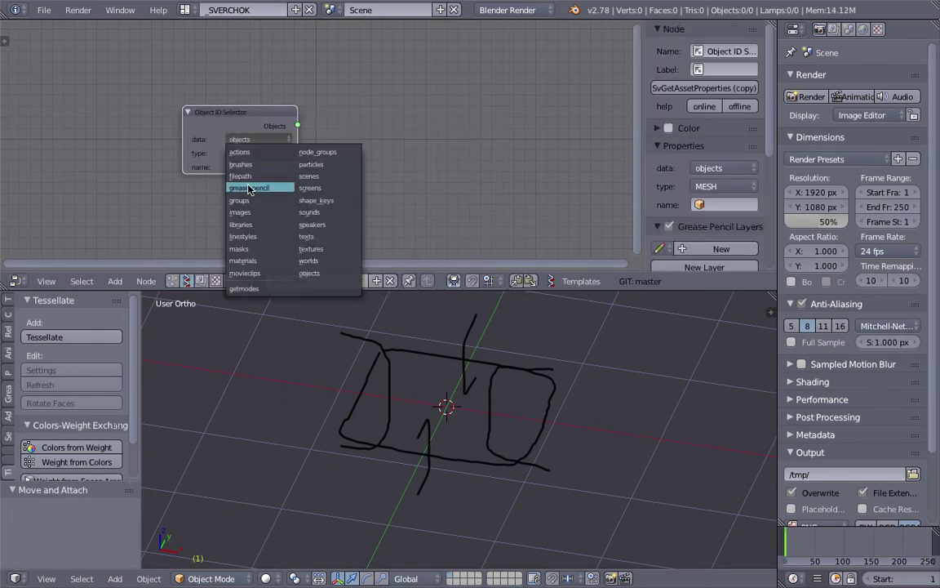
left_click(260, 178)
left_click(249, 153)
left_click(253, 168)
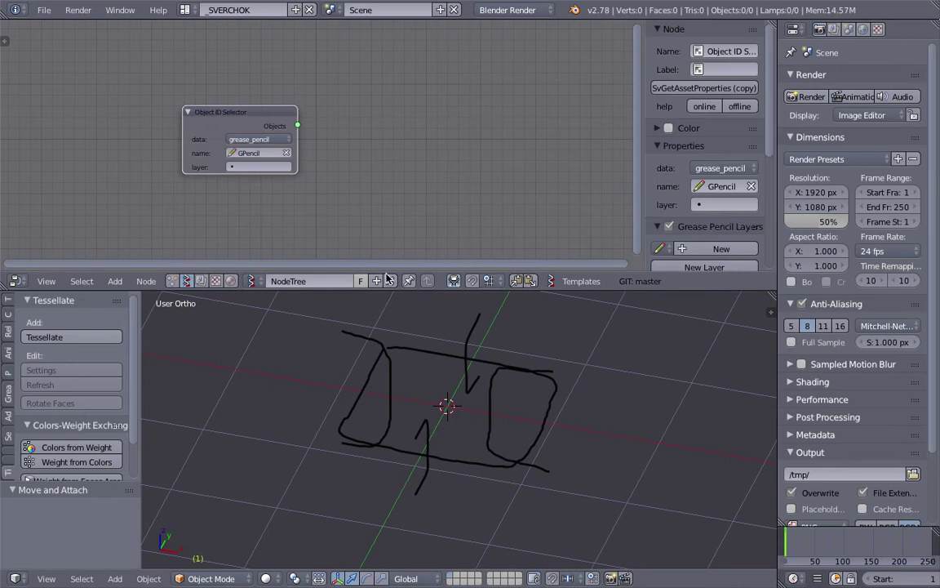
left_click(248, 167)
left_click(259, 184)
middle_click_drag(356, 155, 339, 153)
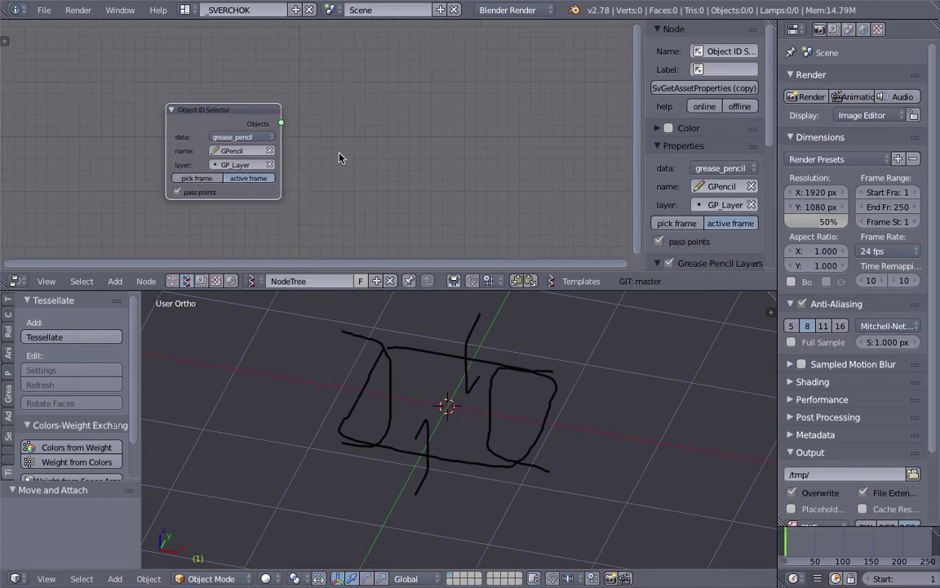
key("ctrl+s")
Add a Viewer Draw node and connect the selector's Objects output to its vertices input
left_click(380, 121)
key("space")
type("view")
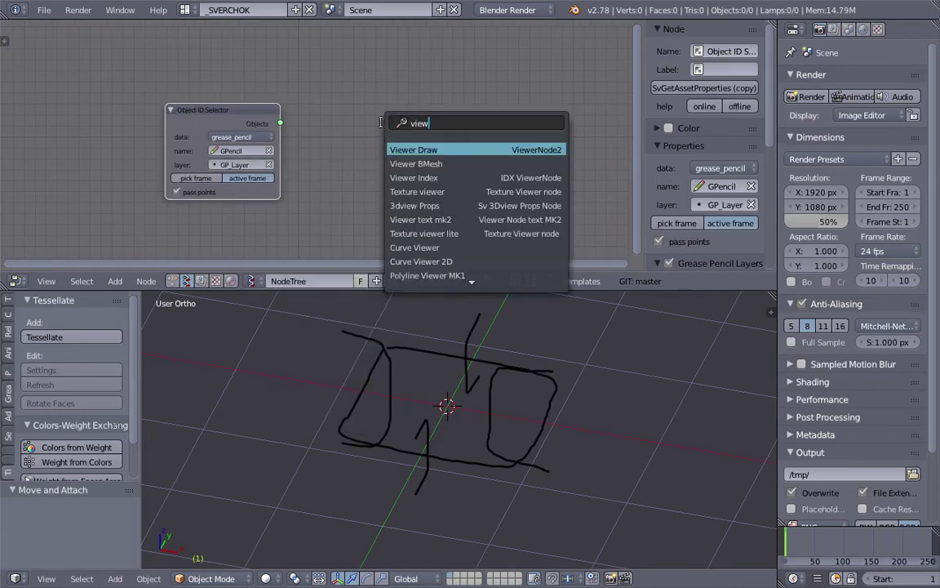
key("Return")
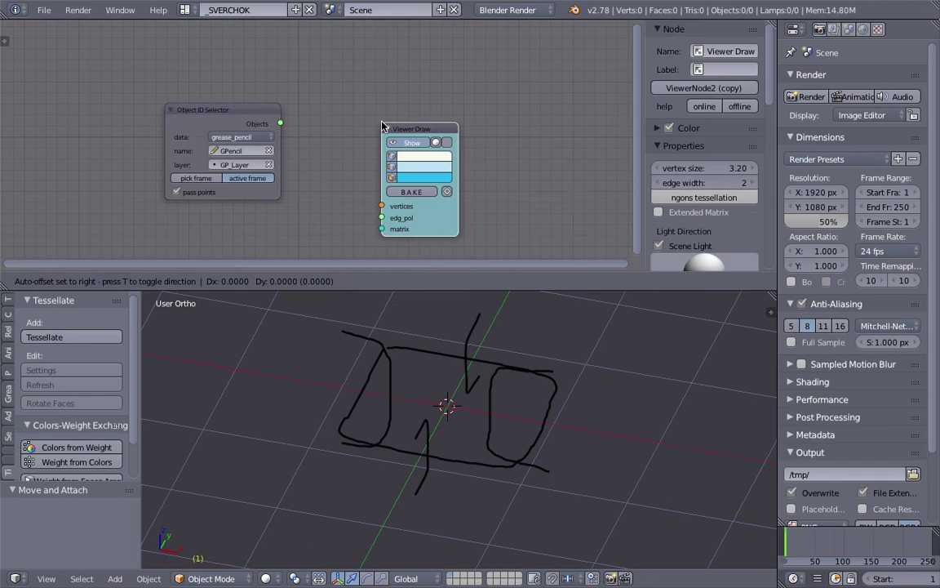
left_click(380, 122)
left_click_drag(280, 123, 381, 206)
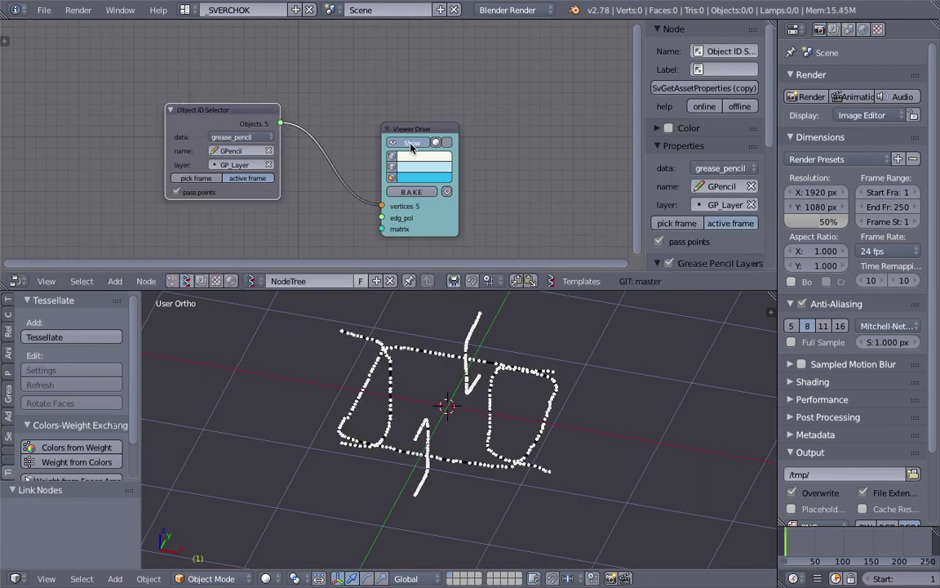
Space the two nodes far apart with the node editor's properties region hidden, and save the file
left_click_drag(411, 131, 478, 110)
mouse_move(522, 371)
middle_mouse_down()
mouse_move(642, 347)
mouse_move(518, 371)
middle_mouse_up()
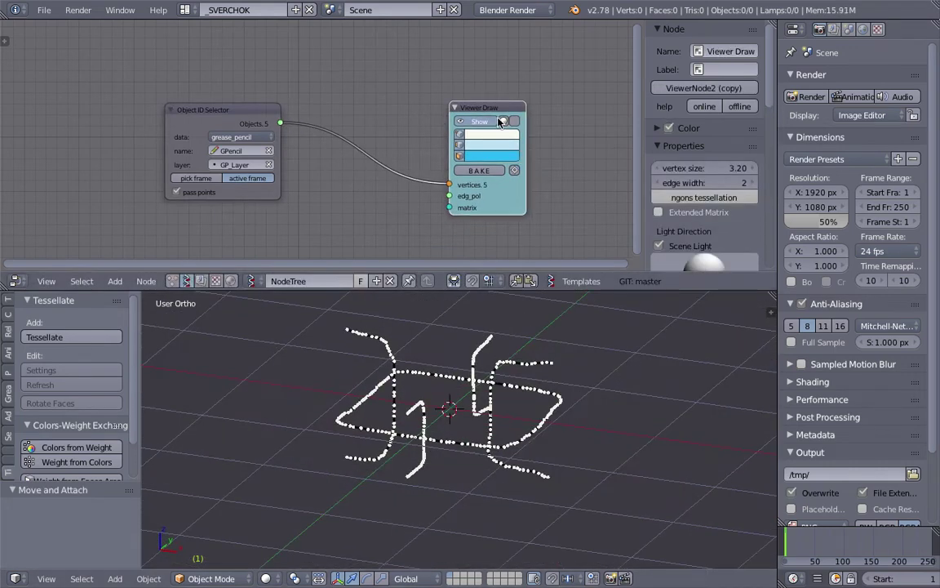
left_click_drag(465, 107, 520, 100)
left_click_drag(646, 72, 768, 75)
left_click_drag(262, 116, 217, 117)
middle_click_drag(387, 113, 374, 120)
left_click_drag(757, 67, 796, 71)
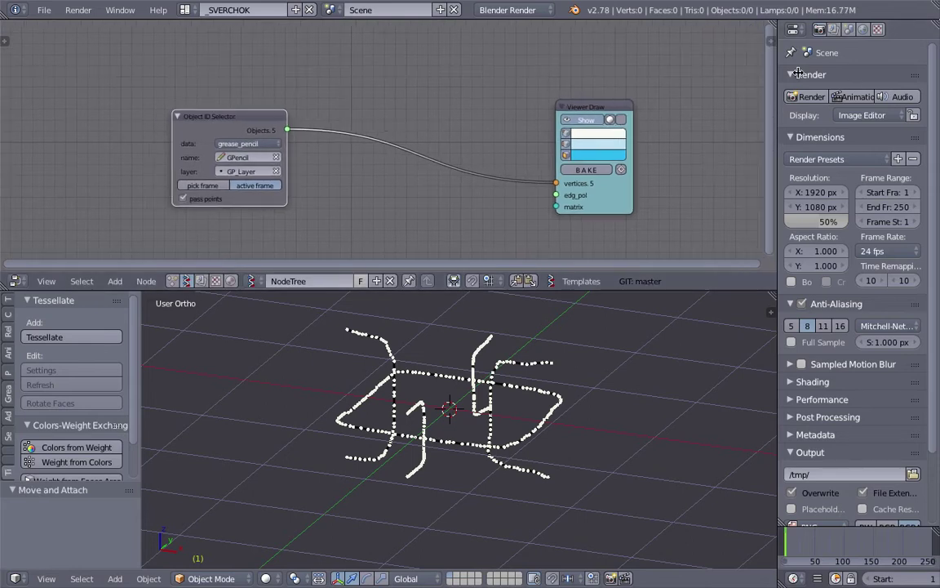
middle_click_drag(263, 143, 259, 146)
key("ctrl+s")
key("Return")
Add a Vector Interpolation mk3 node between the Object ID Selector and Viewer Draw nodes
key("shift+a")
left_click(361, 100)
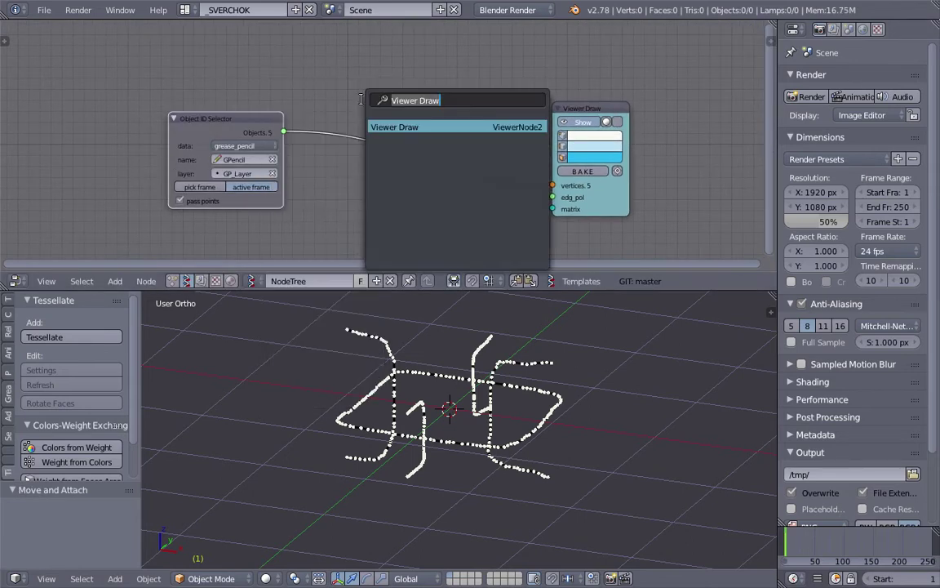
type("vector i")
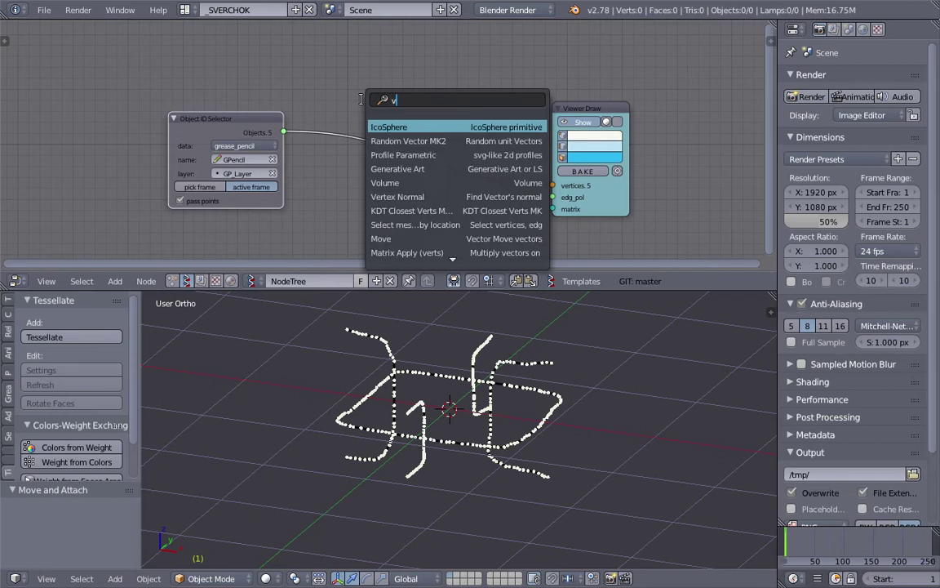
key("Down")
key("Down")
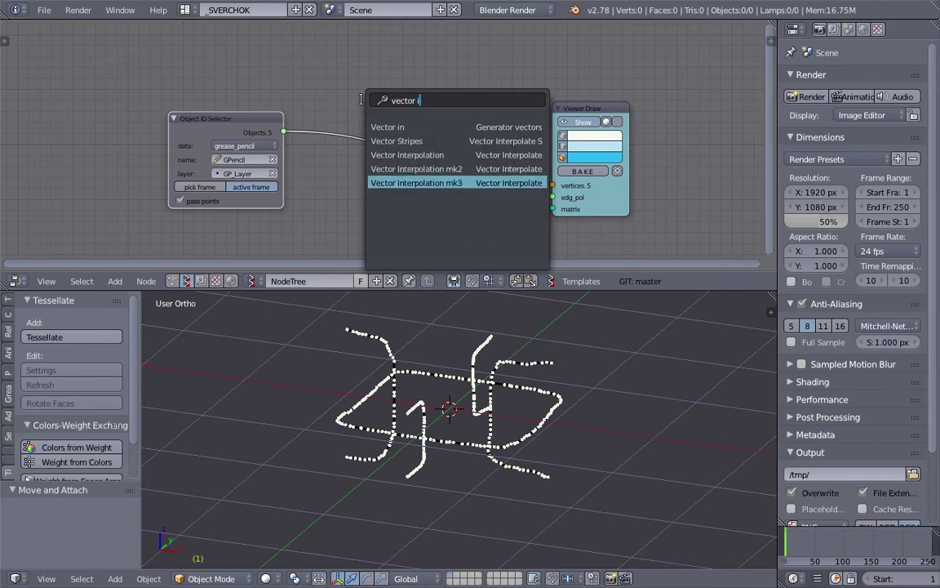
key("Return")
left_click(337, 173)
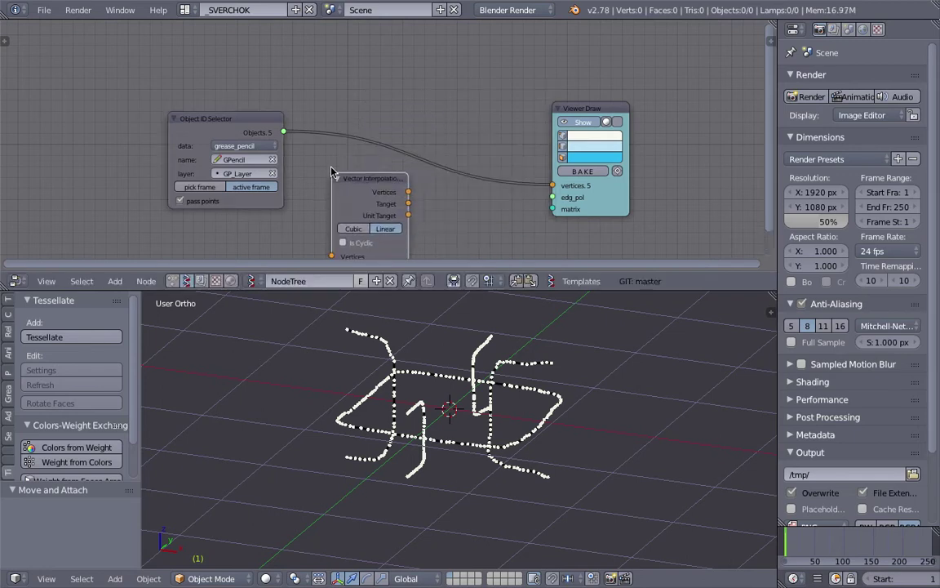
Connect the selector's Objects output to Vector Interpolation's Vertices input and its Vertices output to Viewer Draw's vertices input
scroll(334, 168, "down", 2)
left_click_drag(220, 83, 329, 185)
left_click_drag(389, 133, 501, 130)
middle_click_drag(307, 194, 328, 169)
Add a Range Float node below the Object ID Selector node
key("shift+a")
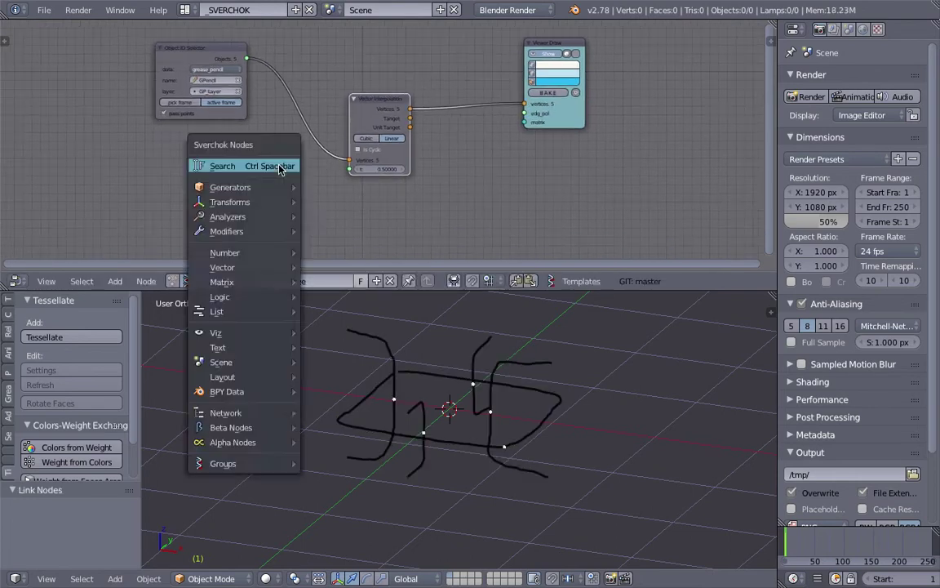
left_click(279, 166)
type("ranfe f")
key("BackSpace")
key("BackSpace")
key("BackSpace")
key("BackSpace")
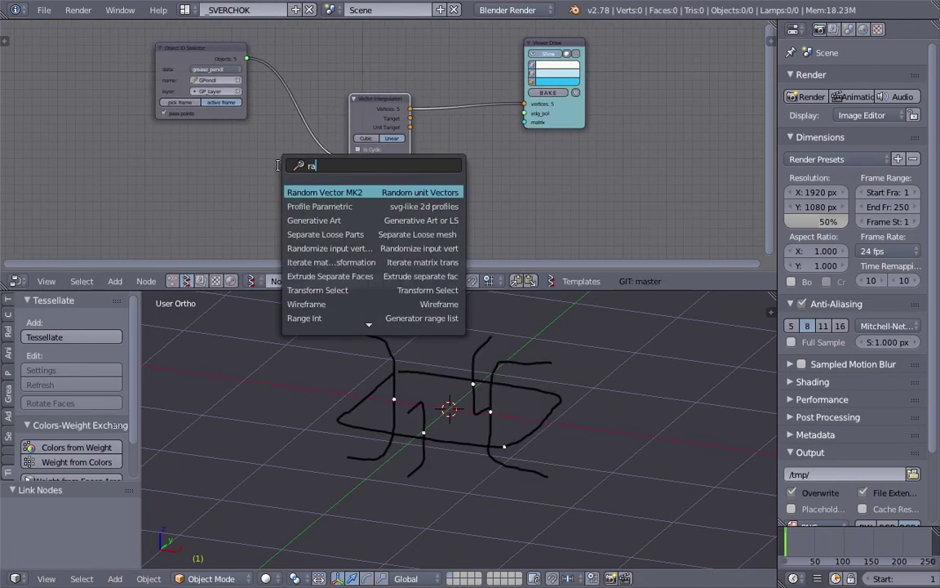
type("ge f")
key("Return")
left_click(217, 177)
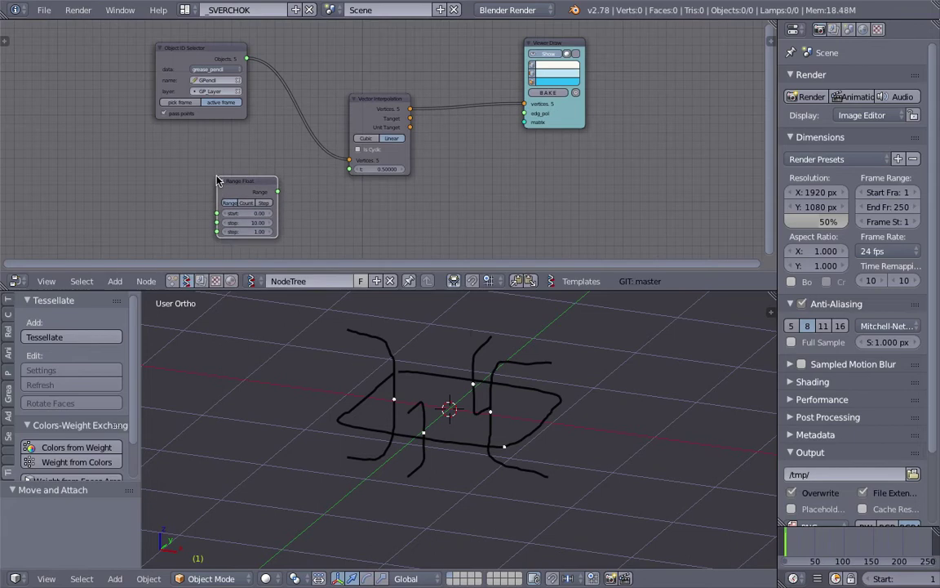
Set the Range Float node to Count mode, connect its Range output to Vector Interpolation's t input, and save the file
scroll(229, 192, "up", 4)
middle_click_drag(273, 175, 242, 148)
left_click(226, 180)
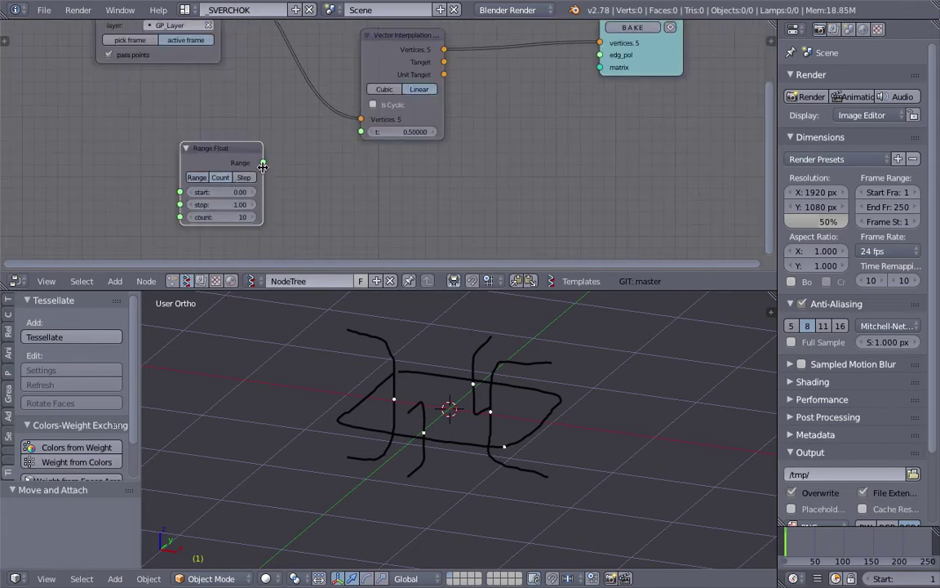
left_click_drag(263, 161, 360, 131)
middle_click_drag(291, 160, 275, 170)
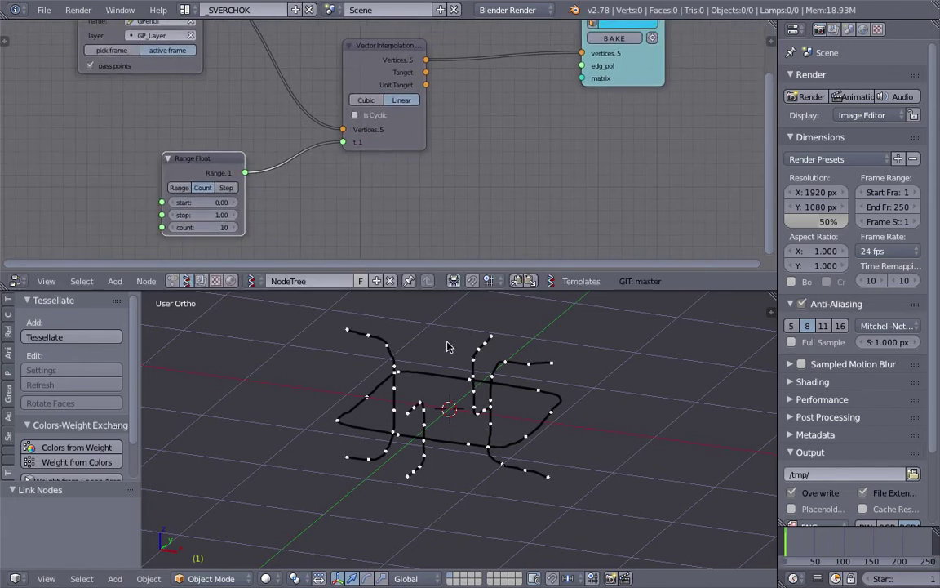
middle_click_drag(447, 342, 565, 432)
key("ctrl+s")
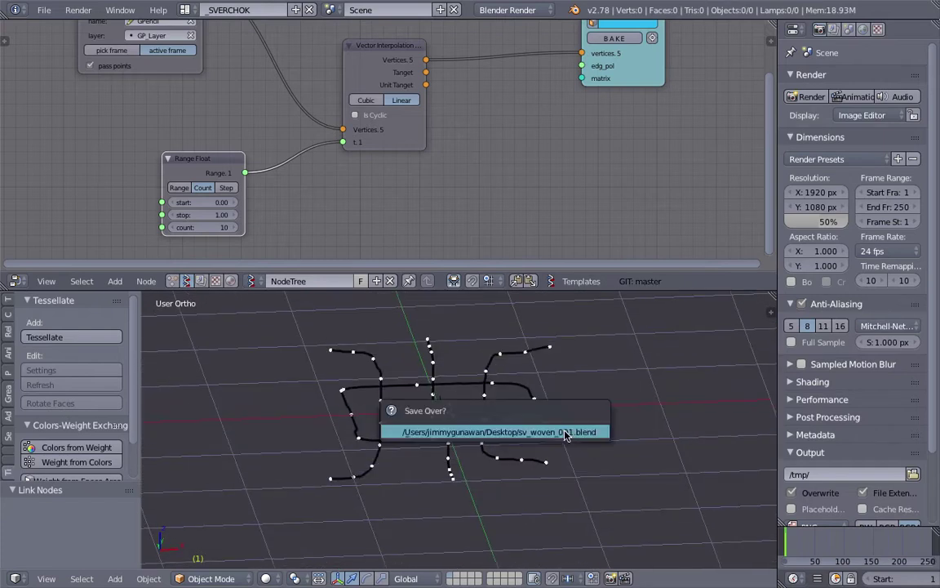
left_click(565, 432)
Move the Viewer Draw node closer to Vector Interpolation and save the file
middle_click_drag(531, 104, 438, 158)
key("ctrl+s")
left_click(439, 158)
left_click_drag(543, 137, 513, 148)
mouse_move(438, 367)
middle_mouse_down()
mouse_move(395, 381)
mouse_move(443, 435)
mouse_move(457, 422)
middle_mouse_up()
scroll(457, 420, "down", 1)
key("ctrl+s")
left_click(462, 422)
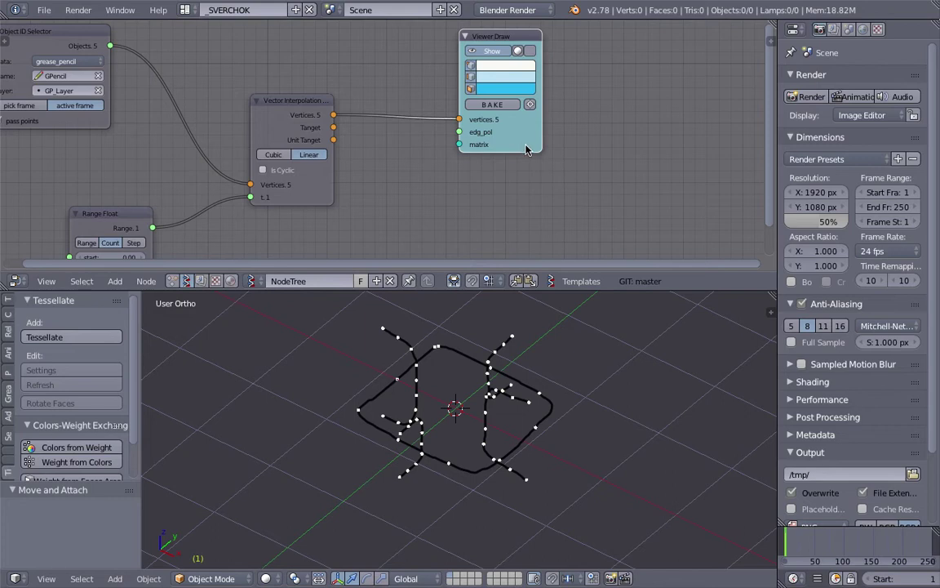
Make room beside Vector Interpolation by moving Viewer Draw farther away and enlarging the node editor
left_click_drag(517, 140, 563, 149)
middle_click_drag(555, 191, 557, 196)
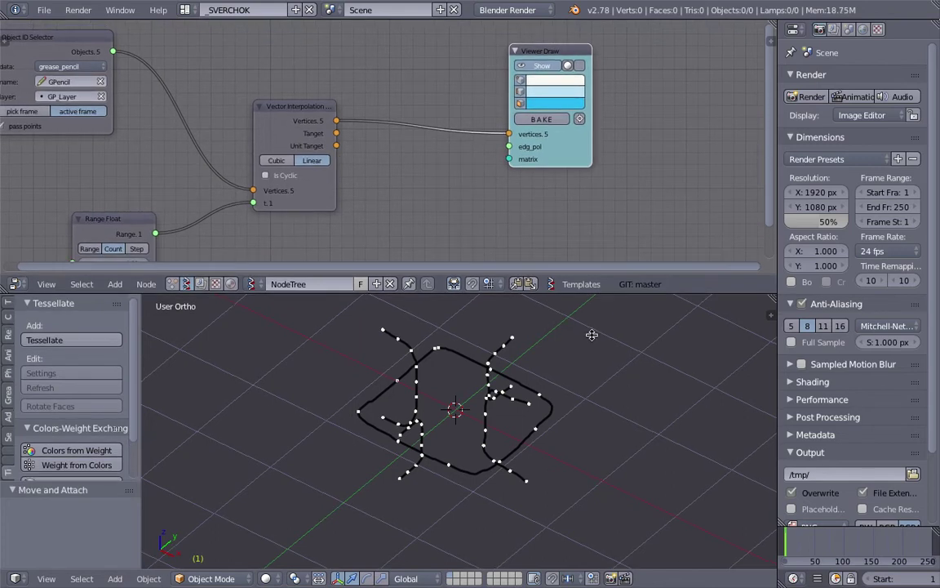
left_click_drag(602, 289, 595, 344)
Add a Polyline Viewer MK1 node and connect Vector Interpolation's Vertices output to its vertices input
key("shift+a")
left_click(487, 198)
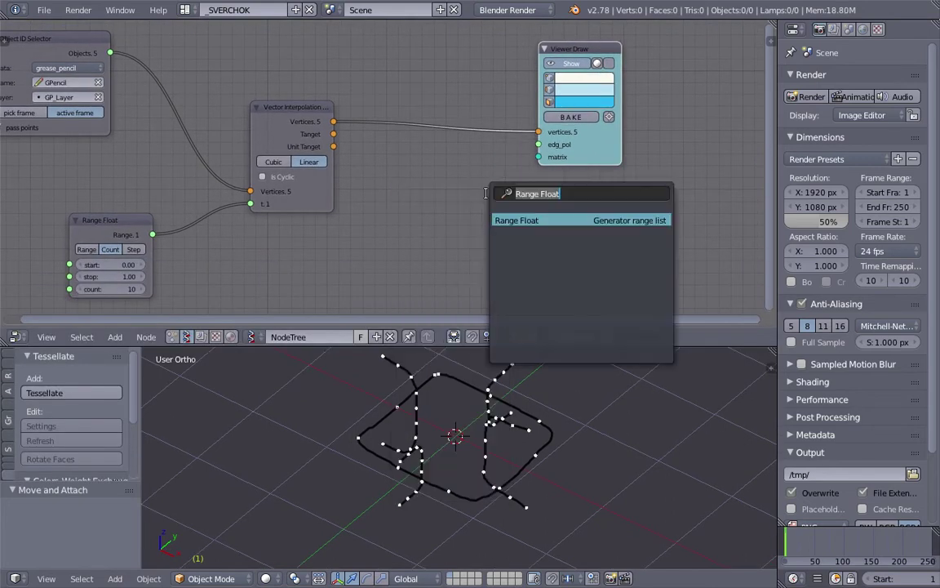
type("polyli")
key("Return")
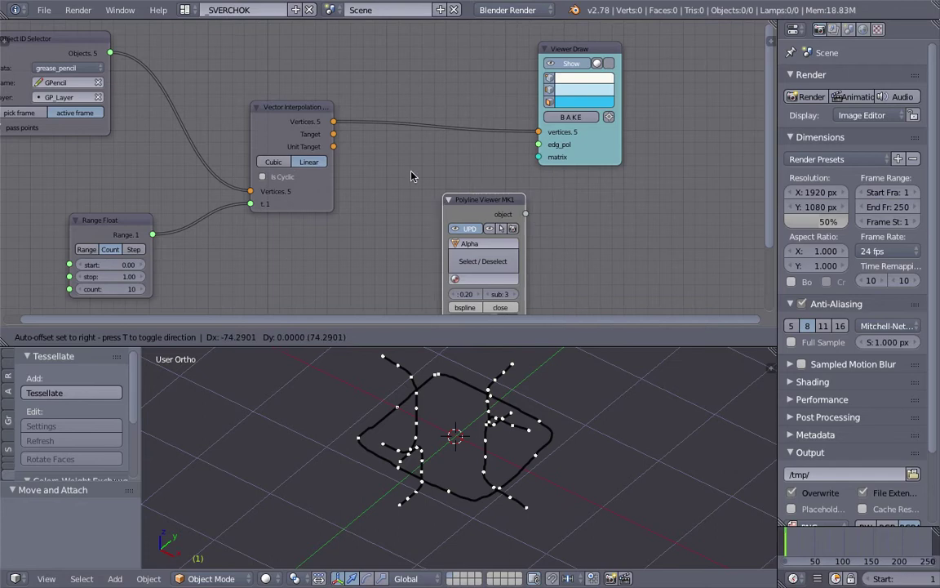
left_click(395, 153)
middle_click_drag(395, 152, 415, 114)
left_click_drag(354, 84, 415, 251)
middle_click_drag(408, 425, 514, 462)
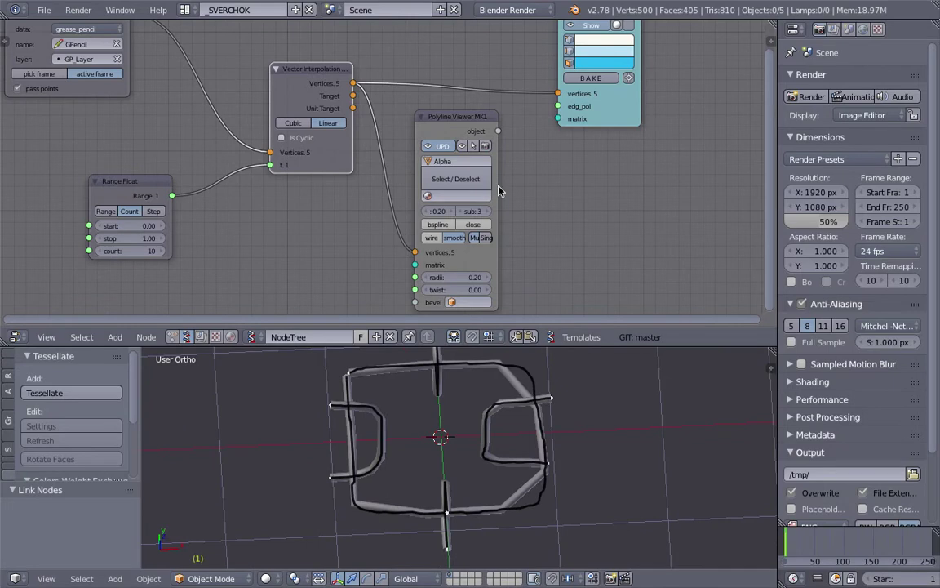
Try closing the generated polylines with the Polyline Viewer's close option
middle_click_drag(420, 420, 464, 482)
scroll(463, 482, "up", 6)
middle_click_drag(353, 382, 354, 387)
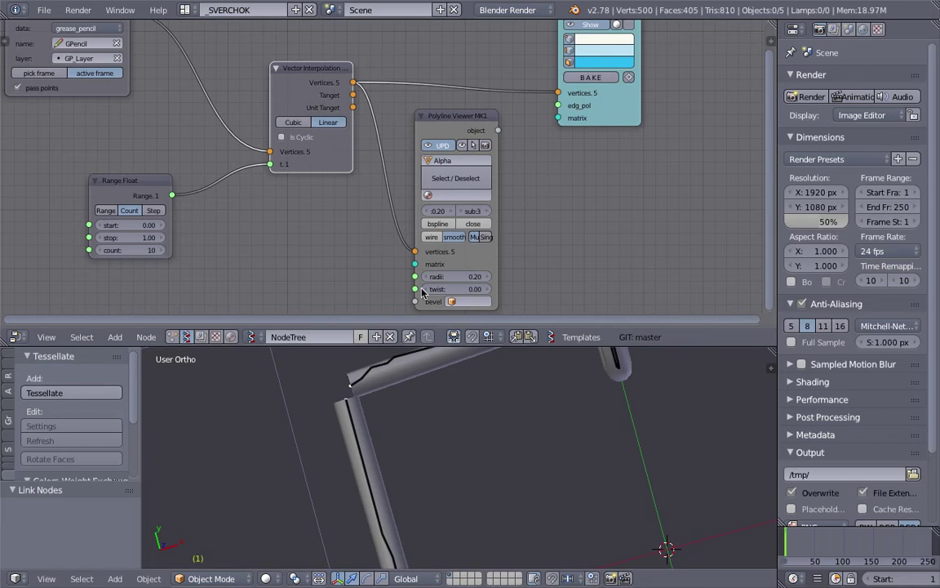
left_click(473, 223)
scroll(544, 408, "down", 5)
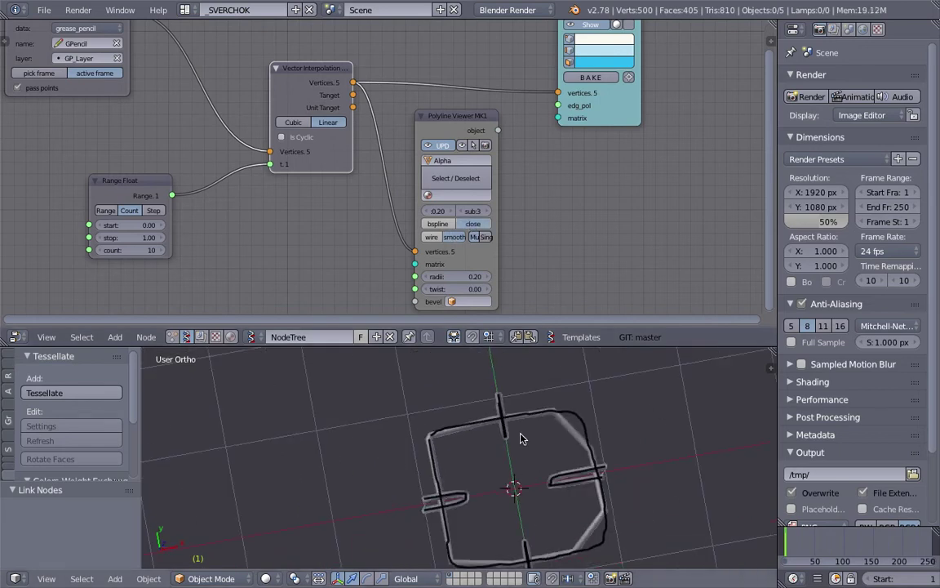
middle_click_drag(521, 441, 545, 480)
left_click(474, 224)
Save the file and move the Viewer Draw node clear of the Polyline Viewer node
key("ctrl+s")
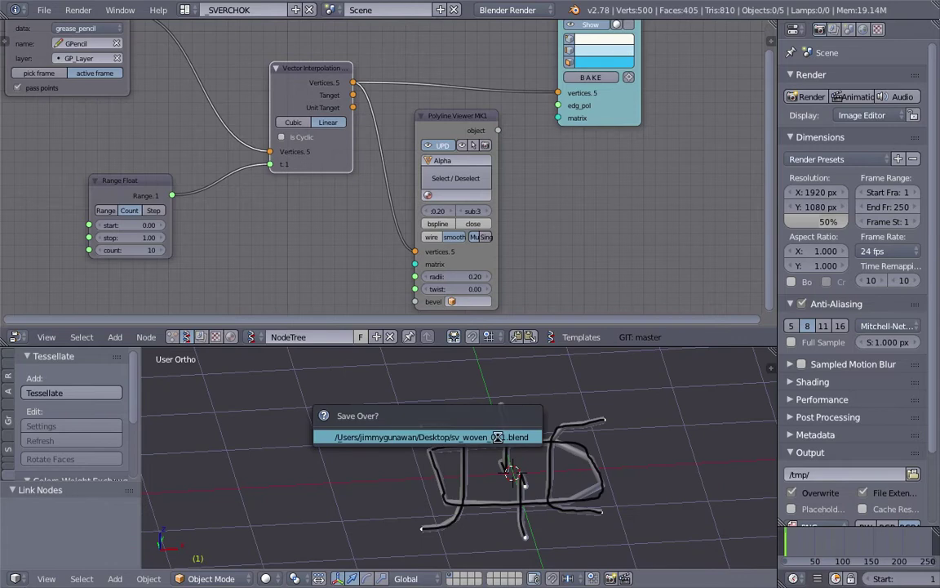
left_click(497, 439)
middle_click_drag(499, 439, 531, 460)
left_click_drag(604, 122, 637, 120)
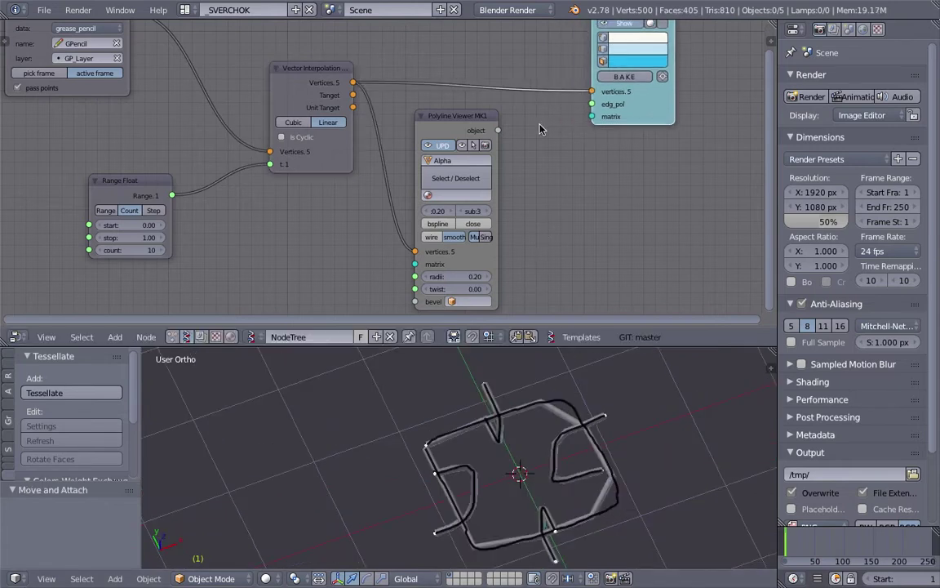
scroll(475, 431, "up", 4)
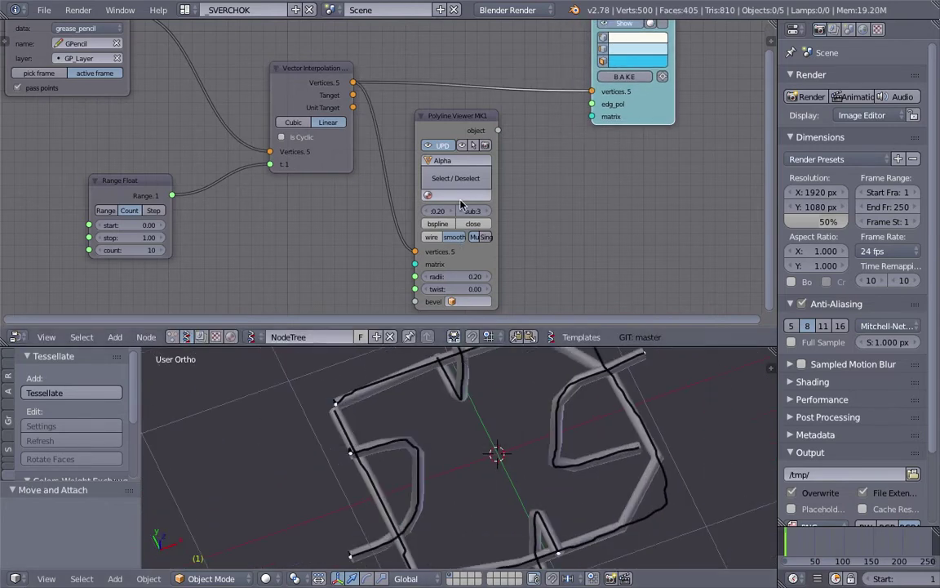
left_click_drag(626, 97, 607, 71)
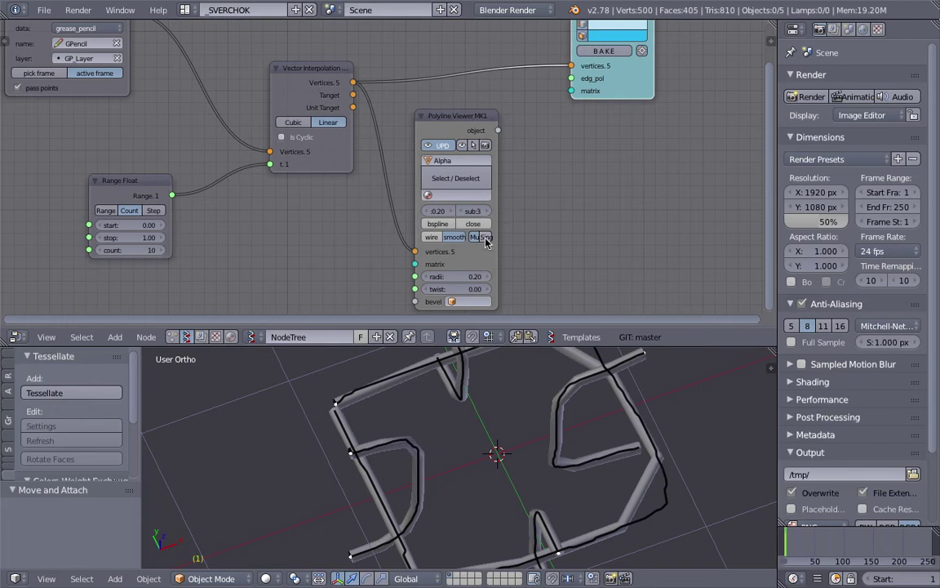
Set the Polyline Viewer to single-object output and test-rotate the combined curve object
right_click(445, 377)
scroll(489, 416, "down", 3)
key("r")
key("r")
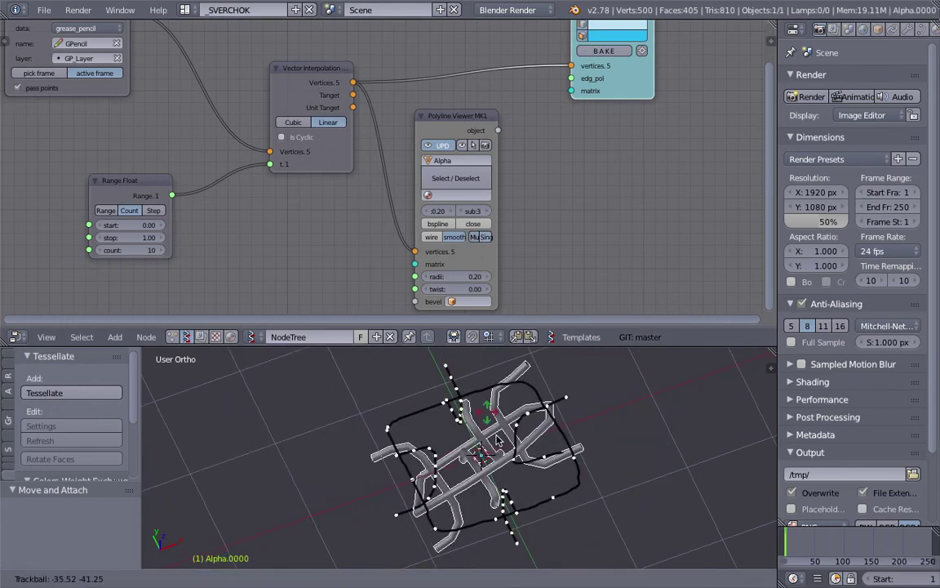
right_click(561, 456)
scroll(561, 456, "down", 4)
middle_click_drag(561, 455, 503, 442)
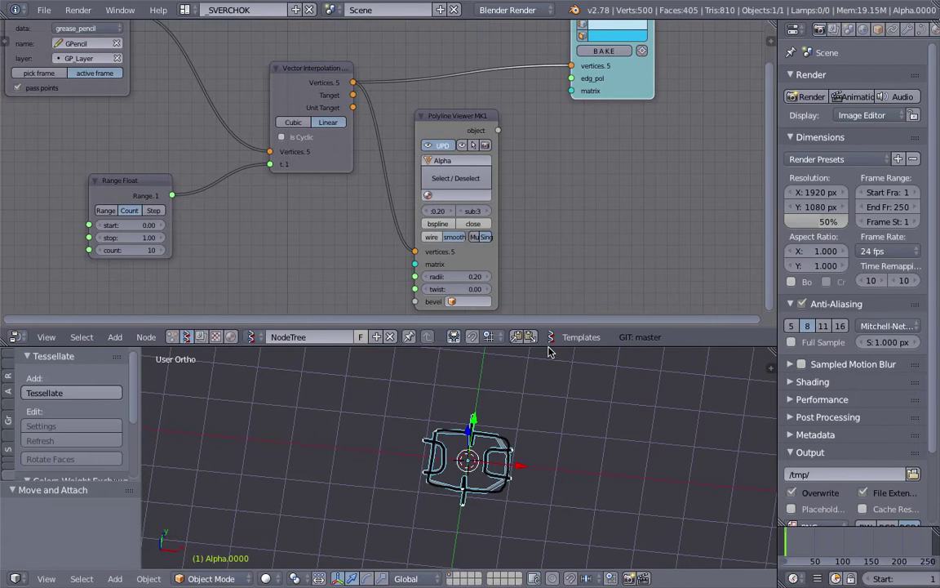
Add a cube in an enlarged 3D view, move it about 4.5 units along X beside the curves, and save the file
left_click_drag(548, 348, 540, 251)
middle_click_drag(540, 324, 403, 310, "shift")
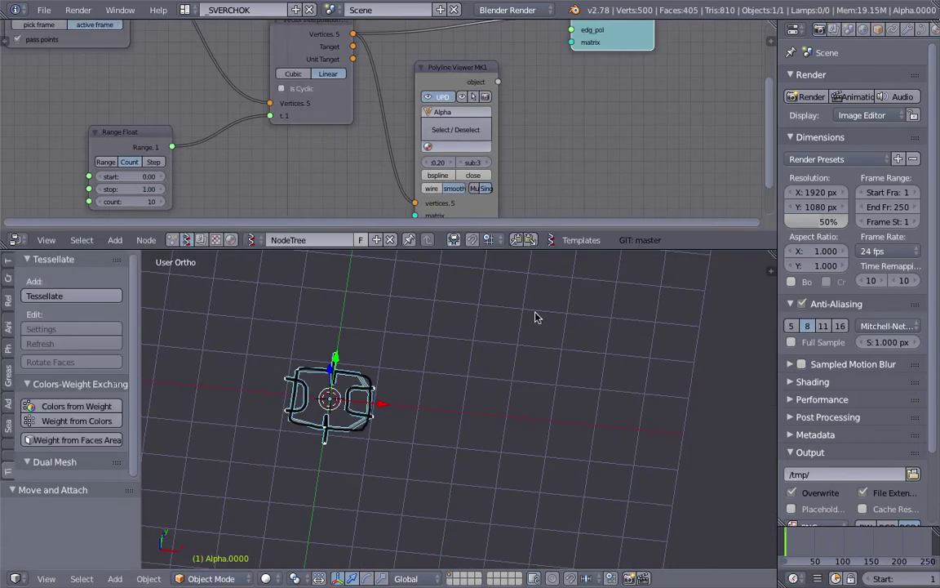
key("shift+a")
mouse_move(536, 317)
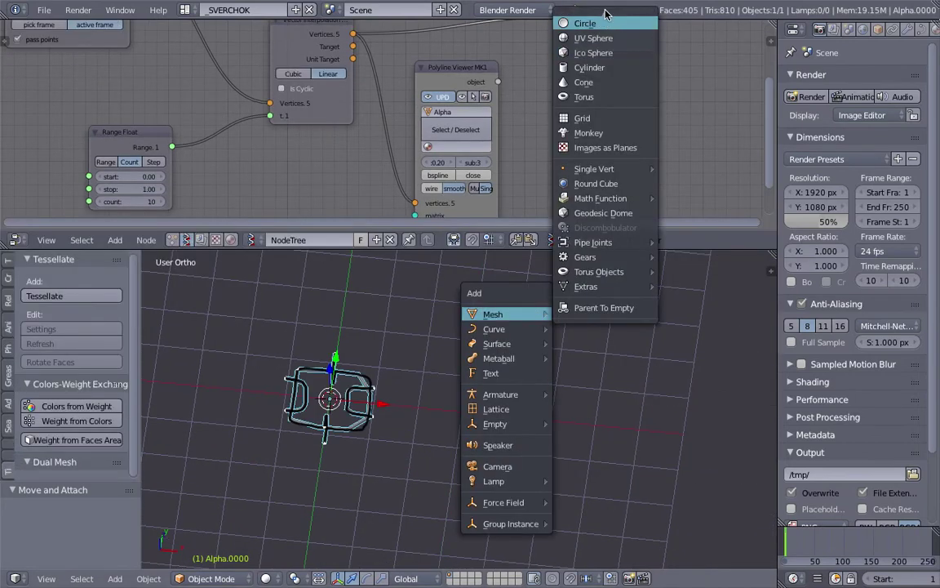
left_click(584, 37)
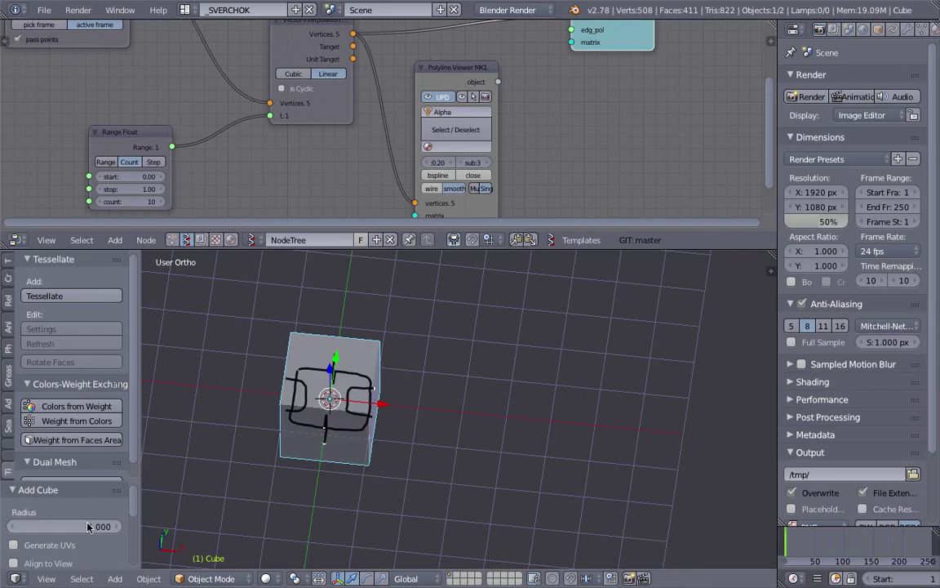
scroll(87, 531, "down", 5)
scroll(87, 538, "up", 4)
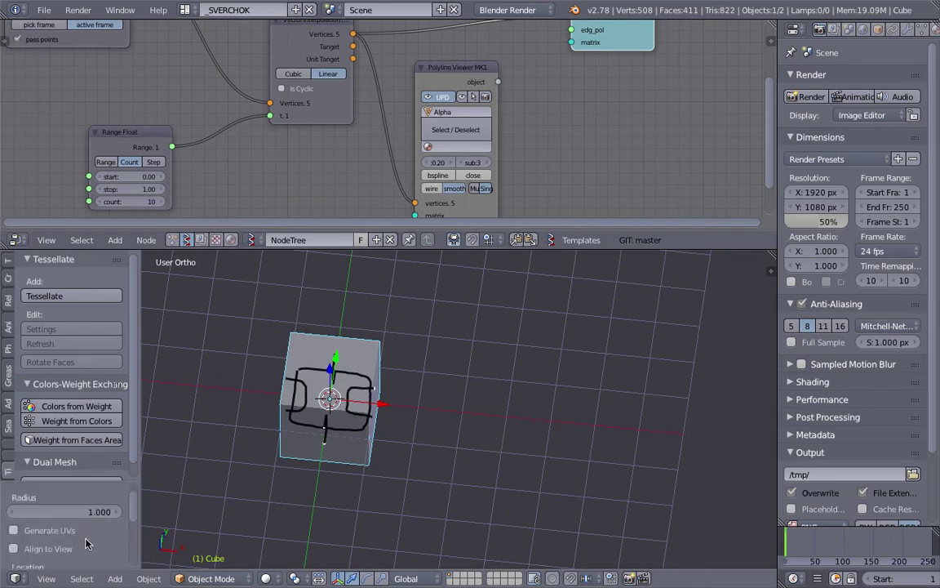
key("g")
left_click(552, 430)
key("ctrl+s")
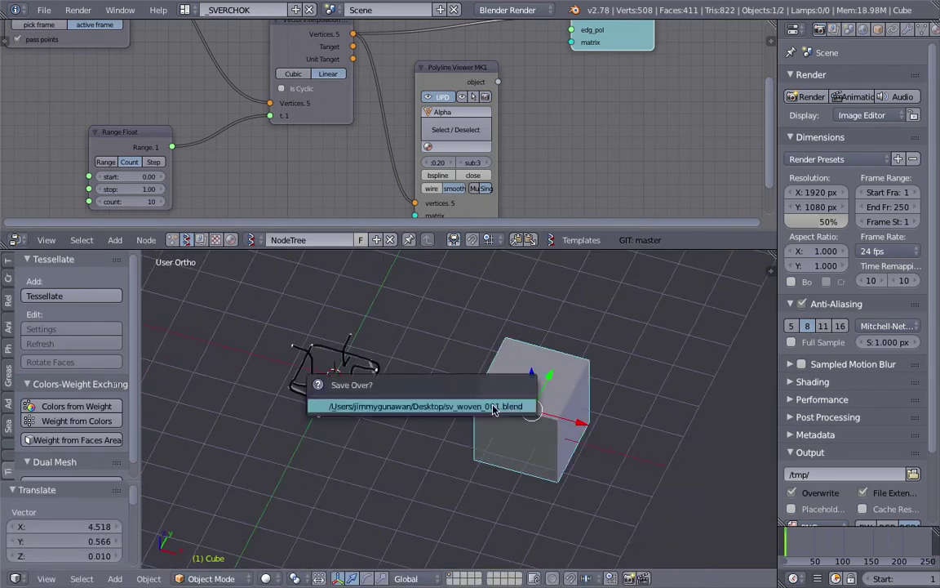
left_click(493, 406)
Try to Tessellate the cube with the woven curve object as the component
right_click(380, 381)
right_click(516, 381, "shift")
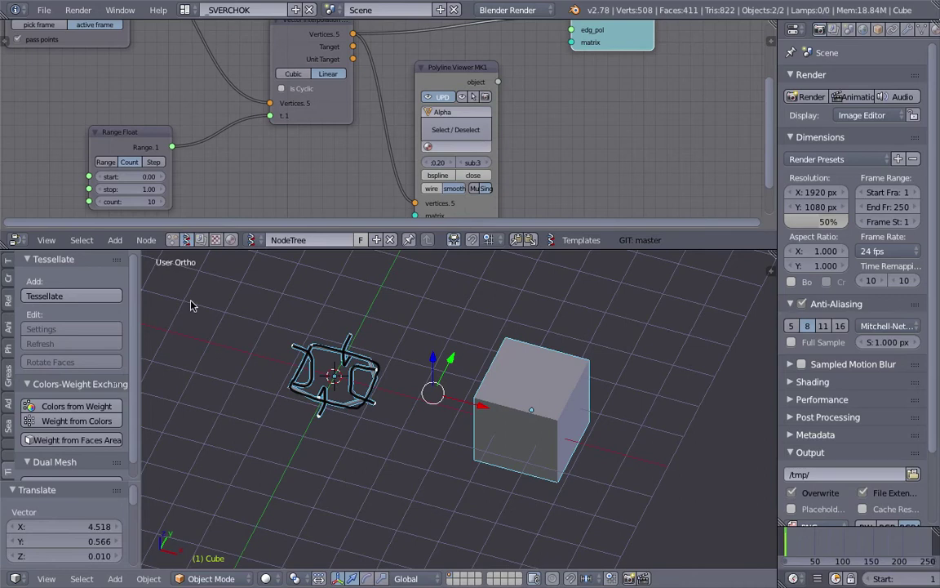
left_click(46, 299)
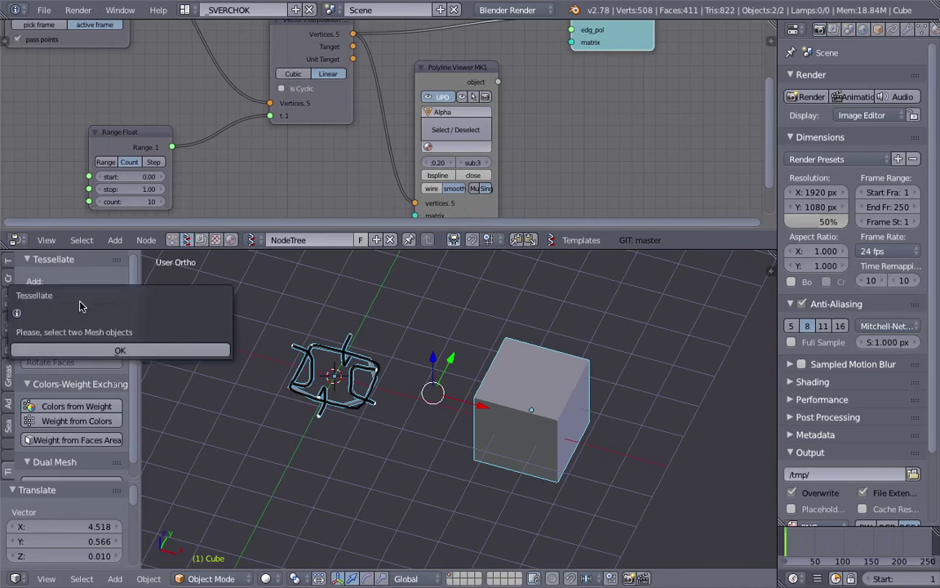
left_click(98, 351)
middle_click_drag(395, 355, 459, 359, "shift")
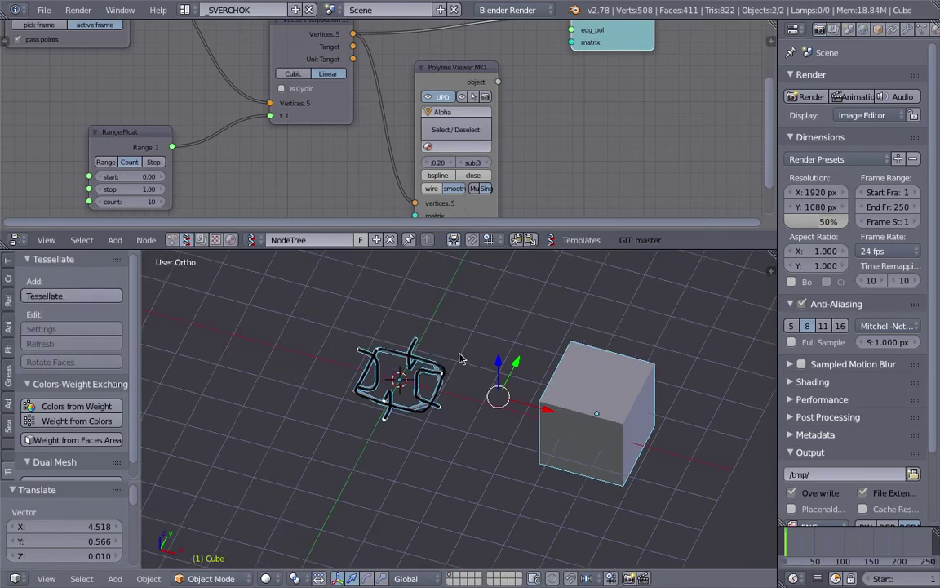
Hide the Polyline Viewer's curve object in the 3D view, enlarge the node editor, and save the file
left_click_drag(505, 250, 505, 265)
scroll(529, 188, "up", 2)
middle_click_drag(501, 130, 463, 134)
left_click(459, 118)
left_click_drag(604, 264, 599, 370)
middle_click_drag(539, 219, 457, 222)
key("ctrl+s")
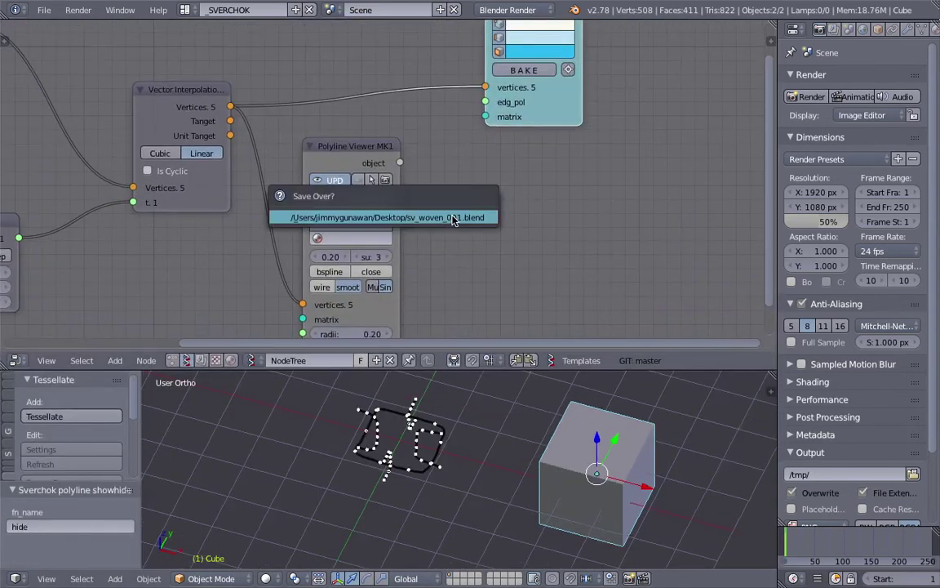
left_click(456, 220)
Reposition the Viewer Draw and Polyline Viewer nodes to free space beside the Polyline Viewer's object output
left_click_drag(559, 109, 484, 63)
left_click_drag(349, 143, 385, 140)
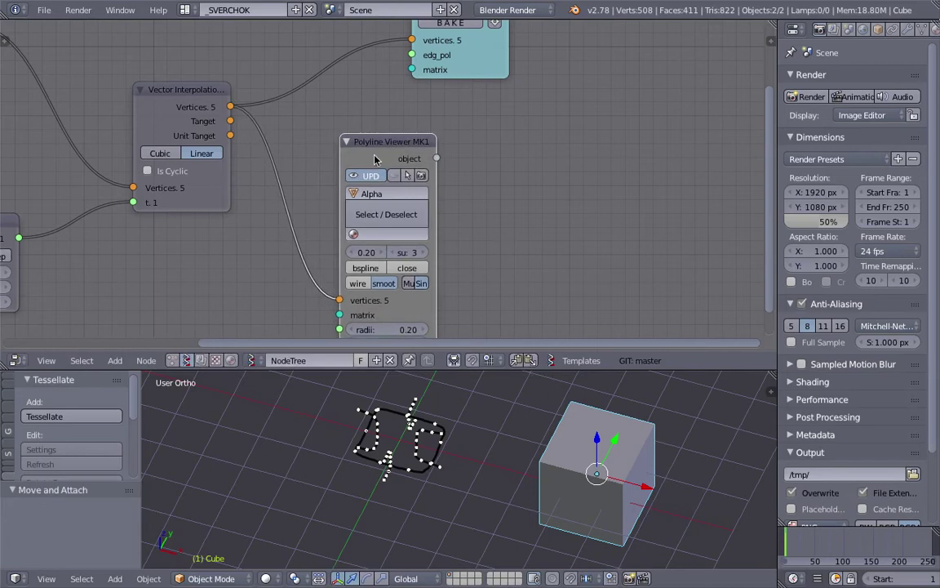
middle_click_drag(551, 165, 492, 157)
Add an Object ID Out MK2 node and place it beside the Polyline Viewer
key("shift+a")
left_click(477, 153)
type("out")
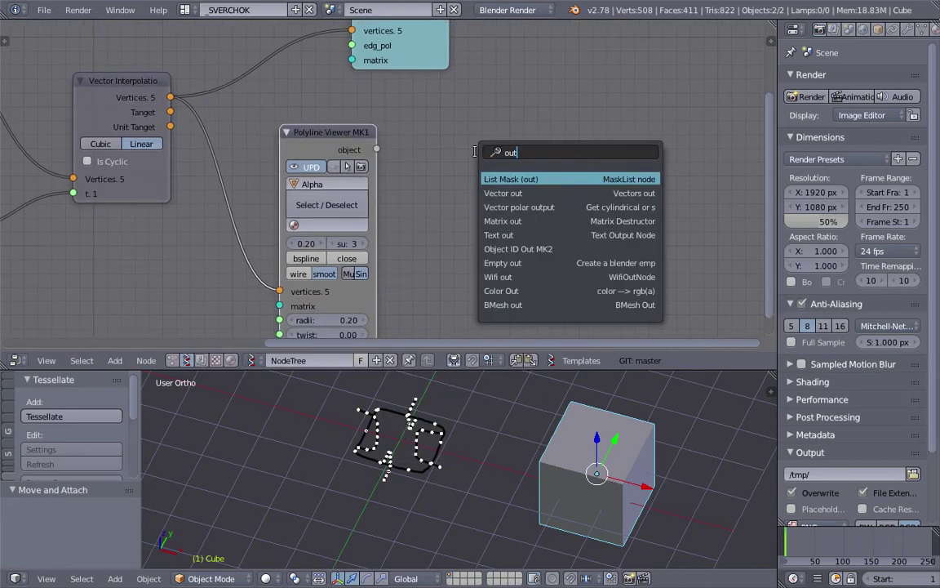
key("Down")
key("Down")
key("Down")
key("Down")
key("Down")
key("Return")
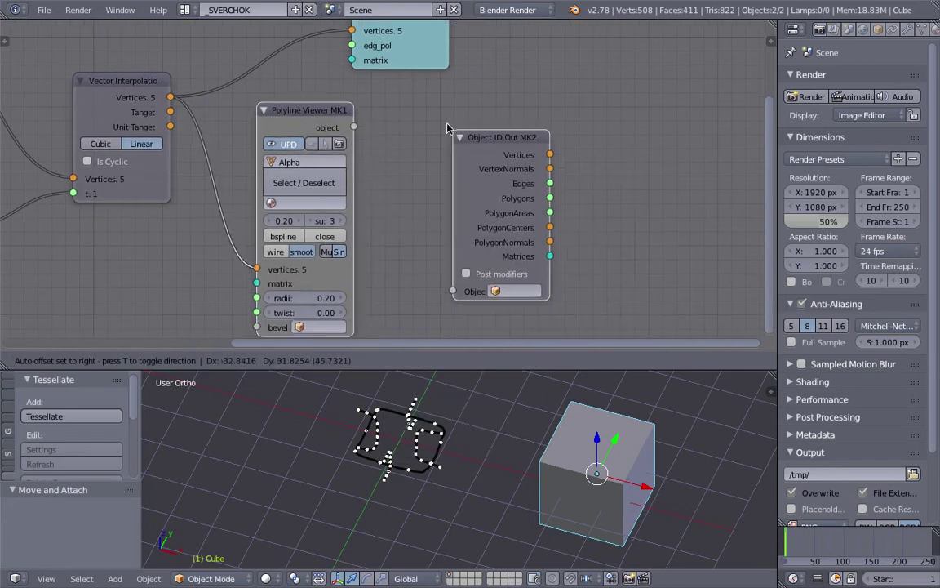
left_click(447, 124)
Link the Polyline Viewer's object output to the Object ID Out's Objects input and enable Post modifiers
left_click_drag(350, 121, 425, 240)
left_click_drag(447, 284, 451, 284)
left_click_drag(486, 247, 449, 224)
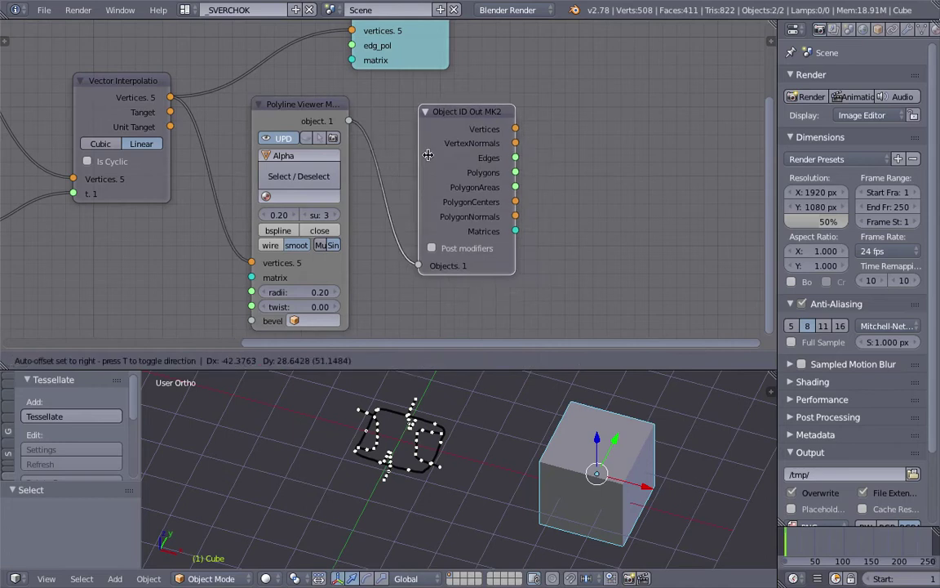
middle_click_drag(601, 163, 585, 159)
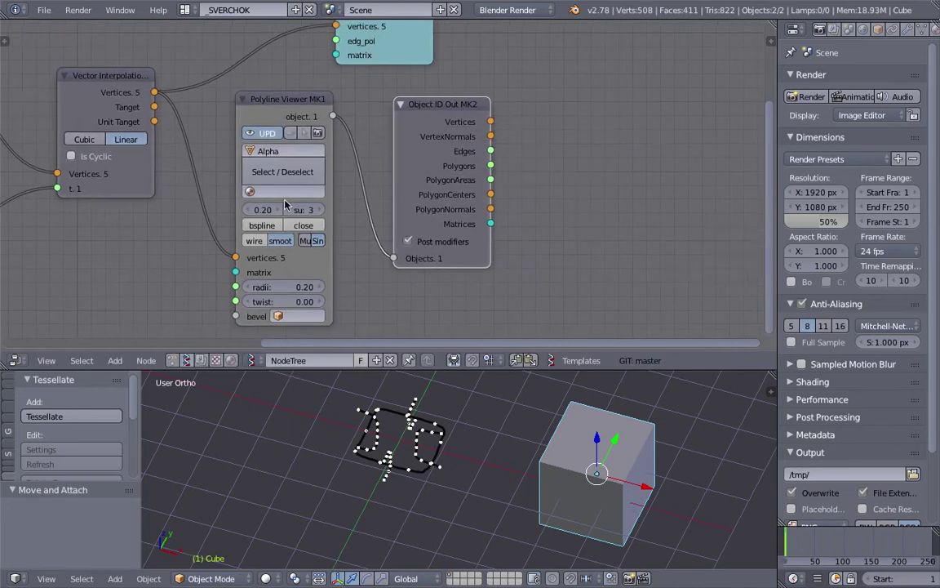
Add a Viewer BMesh node and link the Object ID Out's Vertices and Polygons to its vertices and faces inputs
key("space")
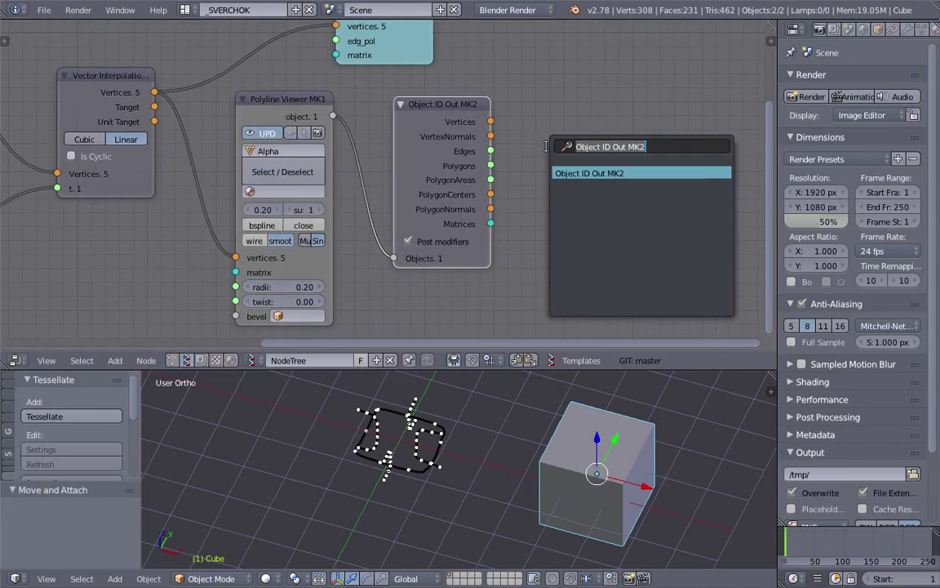
type("bm")
key("Return")
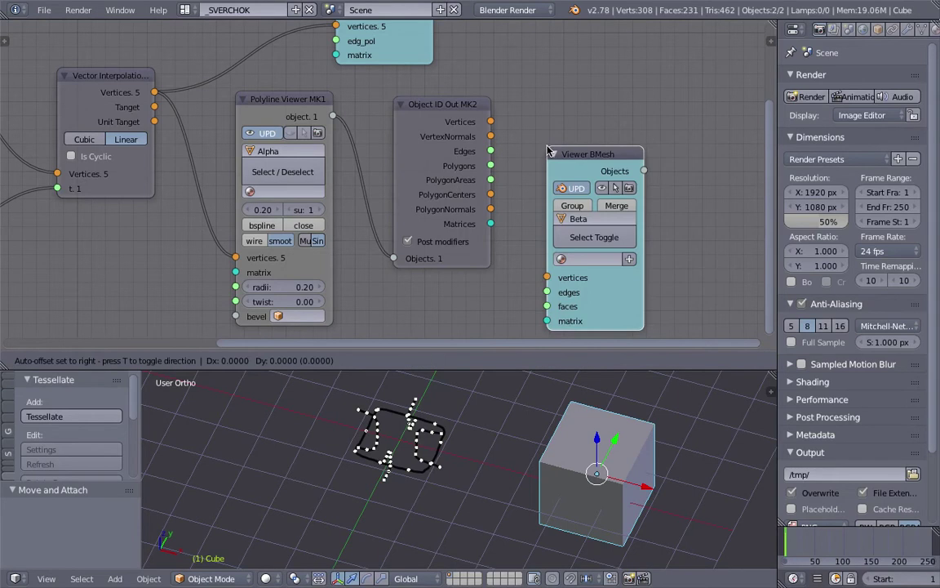
left_click(549, 111)
left_click_drag(491, 122, 547, 236)
left_click_drag(491, 166, 547, 265)
Tessellate the cube using the Viewer BMesh's woven mesh as the component
scroll(469, 451, "up", 2)
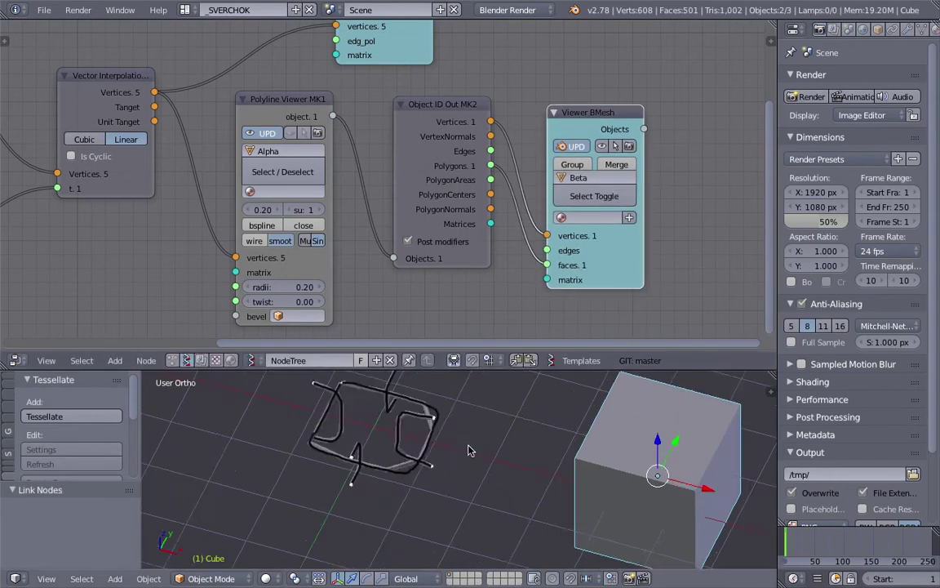
mouse_move(469, 451)
middle_mouse_down()
mouse_move(495, 439)
mouse_move(438, 443)
mouse_move(462, 441)
middle_mouse_up()
right_click(467, 419)
scroll(462, 441, "down", 3)
middle_click_drag(416, 465, 361, 479)
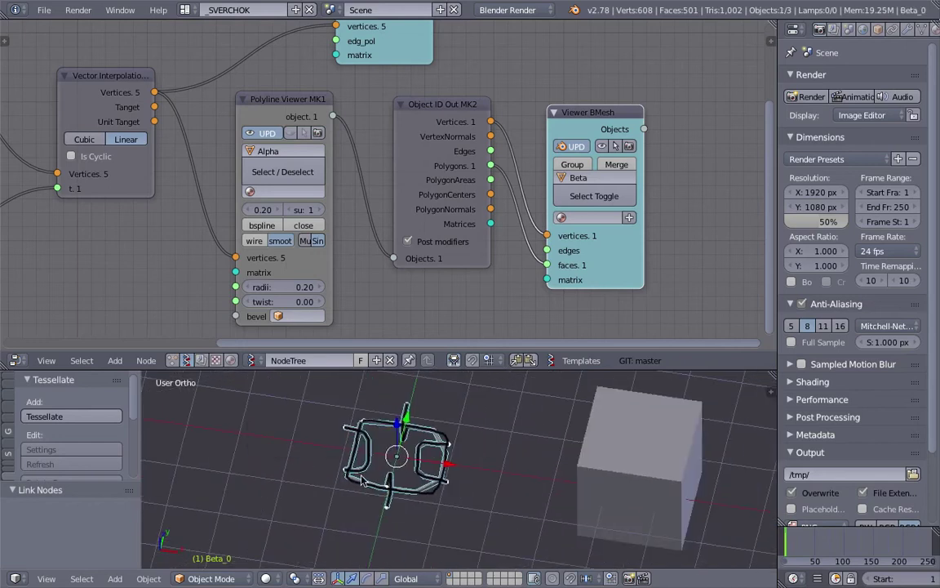
middle_click_drag(424, 423, 566, 424)
right_click(650, 419, "shift")
scroll(377, 475, "down", 2)
middle_click_drag(376, 475, 354, 477, "shift")
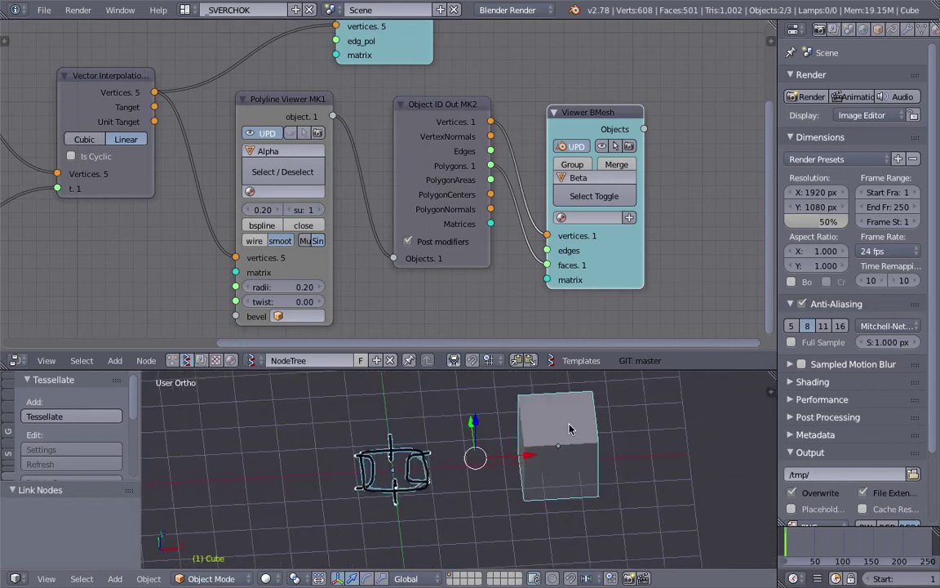
left_click(95, 426)
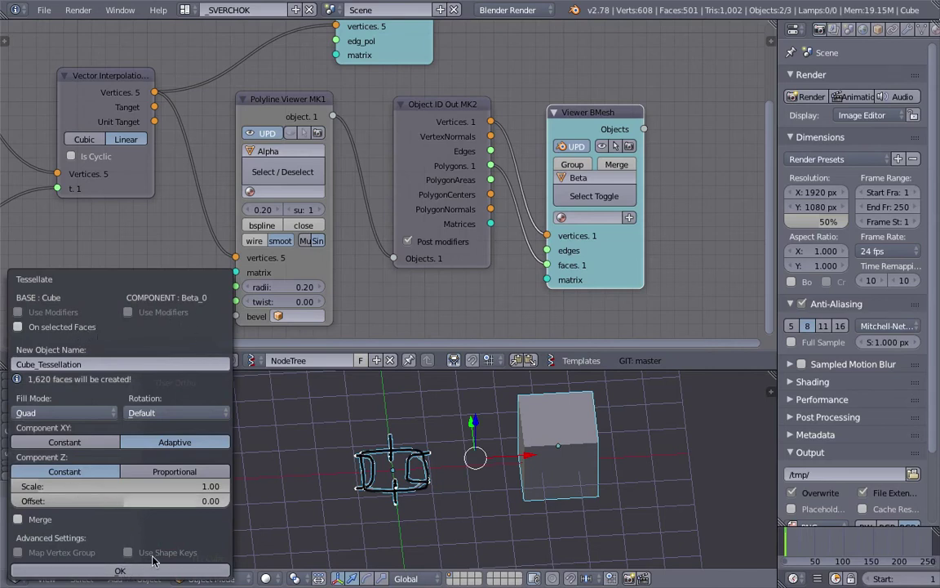
left_click(120, 572)
scroll(504, 447, "up", 4)
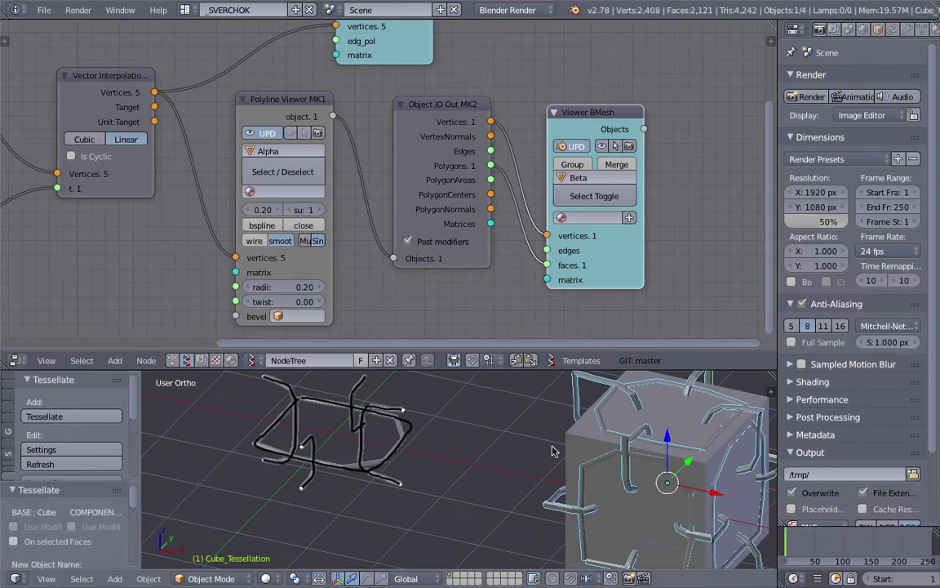
Move the base cube about 5.5 units along X, away from the tessellated object
mouse_move(504, 446)
middle_mouse_down()
mouse_move(406, 400)
mouse_move(520, 443)
mouse_move(544, 435)
mouse_move(504, 430)
middle_mouse_up()
right_click(531, 415)
scroll(533, 419, "down", 4)
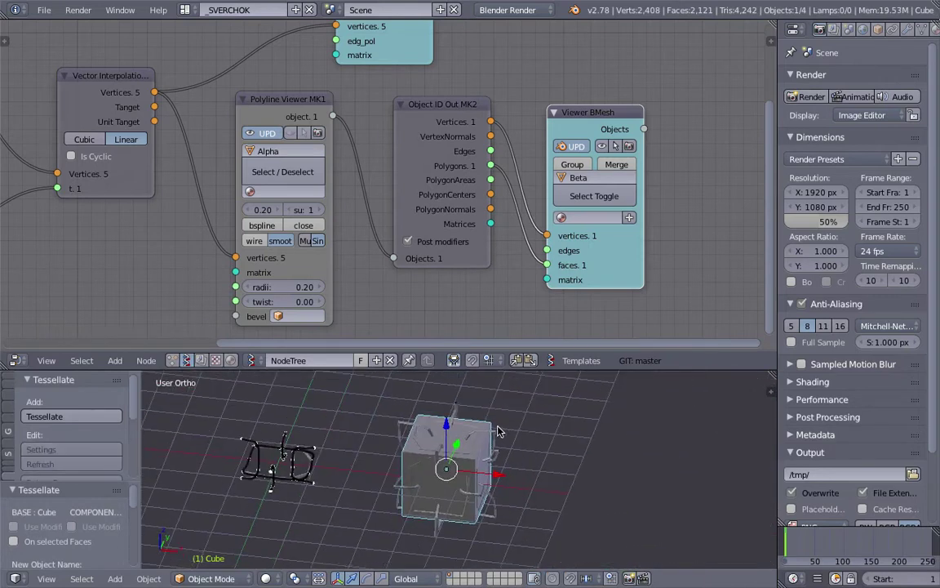
key("g")
key("x")
left_click(708, 450)
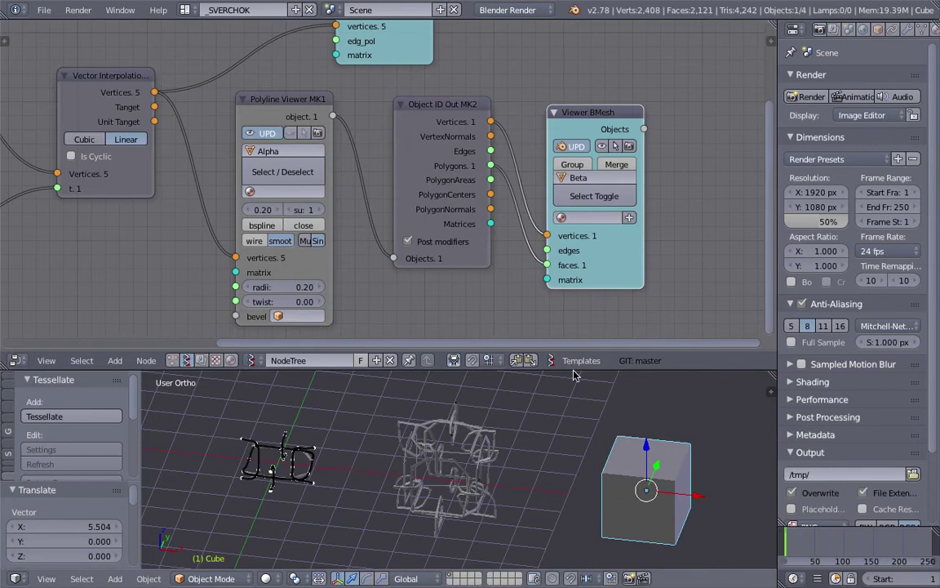
Enlarge the 3D view, select the tessellated object, and save the file
left_click_drag(574, 371, 570, 221)
scroll(519, 326, "up", 5)
middle_click_drag(518, 335, 547, 380)
key("ctrl+s")
left_click(512, 313)
right_click(555, 344)
key("ctrl+s")
scroll(460, 376, "down", 3)
key("ctrl+s")
left_click(605, 386)
scroll(605, 386, "down", 3)
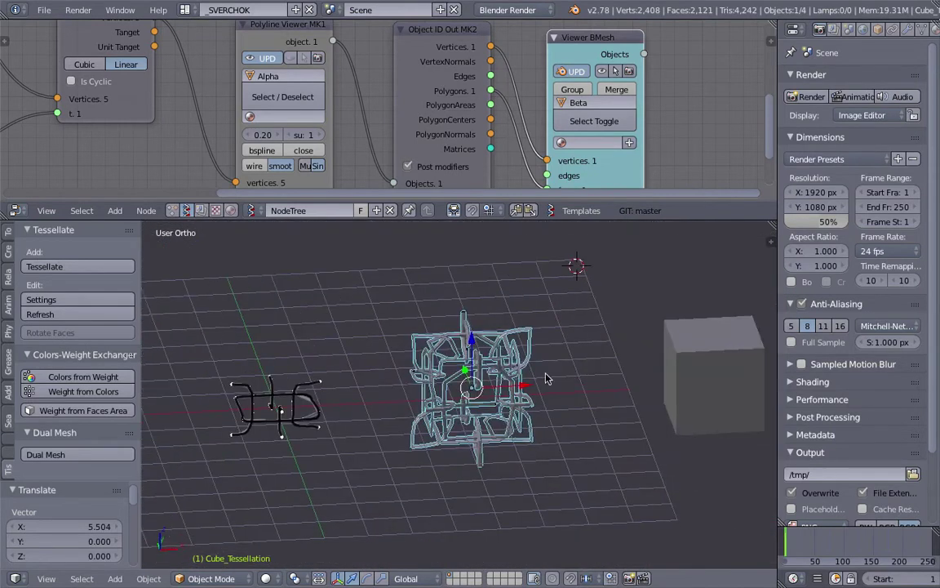
key("ctrl+s")
Subdivide all faces of the base cube with 2 cuts and return to Object Mode
right_click(661, 371)
middle_click_drag(661, 371, 645, 359)
key("ctrl+s")
key("Tab")
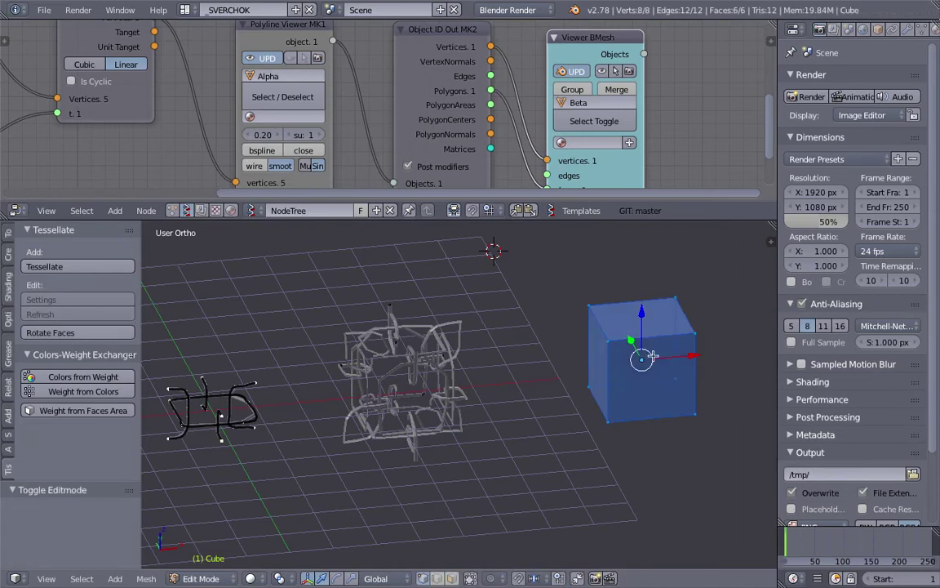
key("space")
type("subdi")
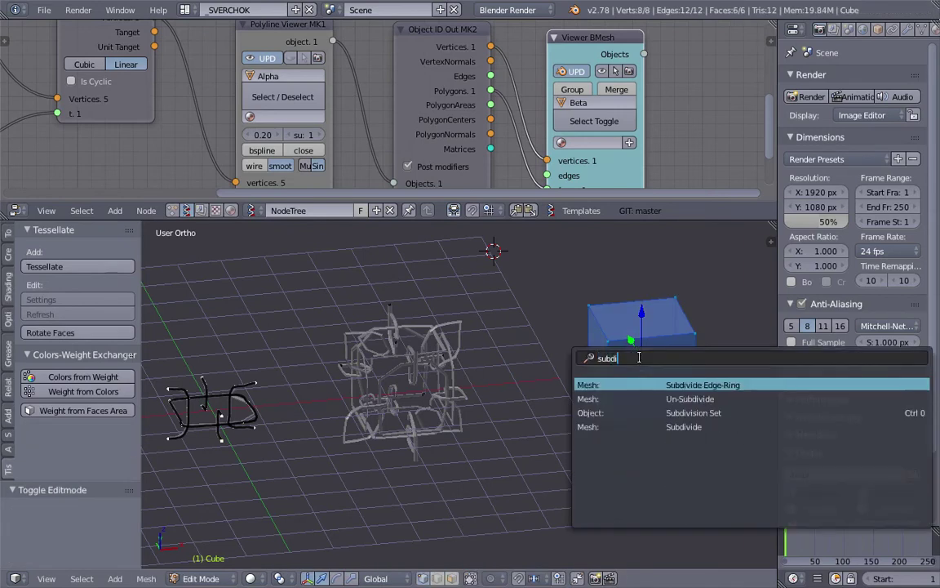
key("Down")
key("Down")
key("Down")
key("Return")
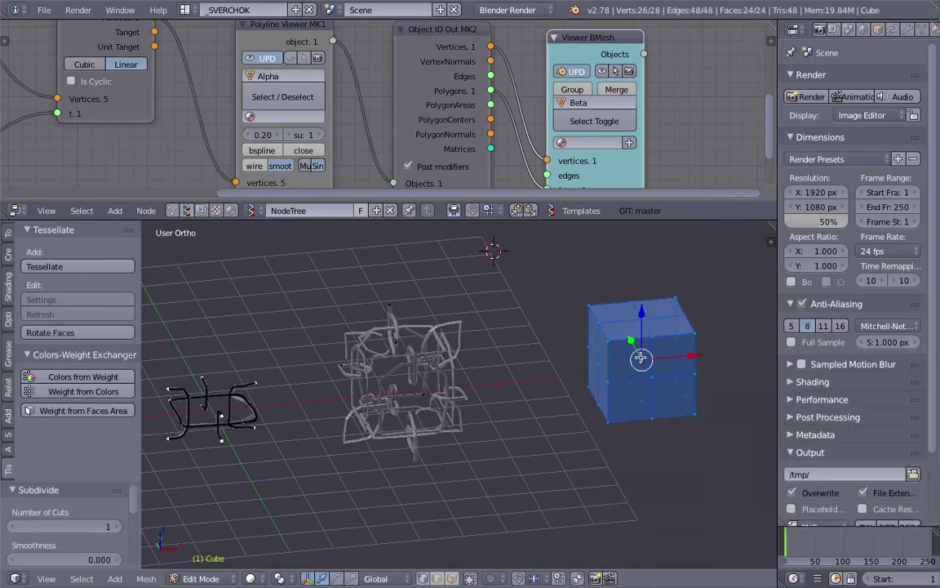
key("Tab")
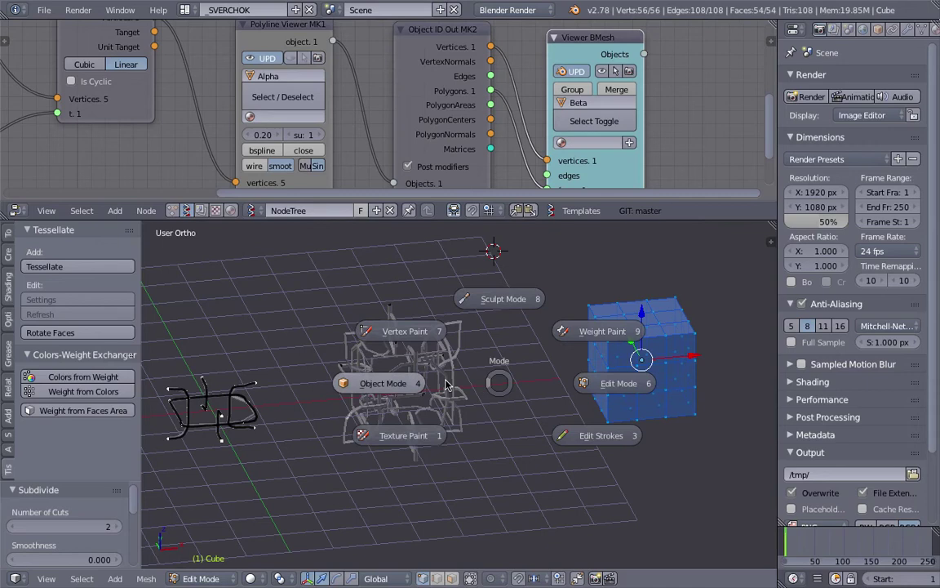
left_click(446, 380)
Refresh the tessellated object from the subdivided cube and save the file
middle_click_drag(446, 380, 408, 372)
right_click(438, 361)
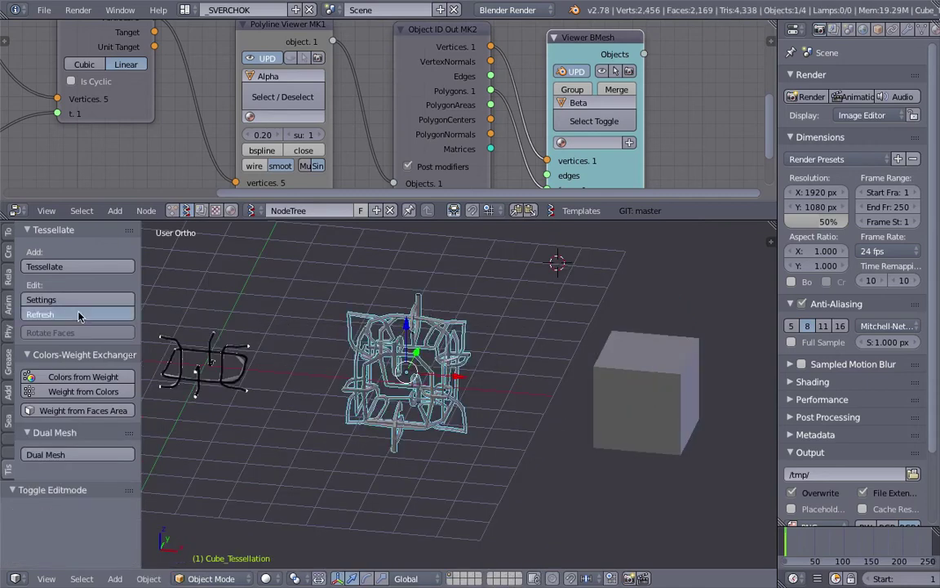
middle_click_drag(522, 365, 480, 332)
scroll(533, 365, "up", 2)
key("ctrl+s")
left_click(552, 364)
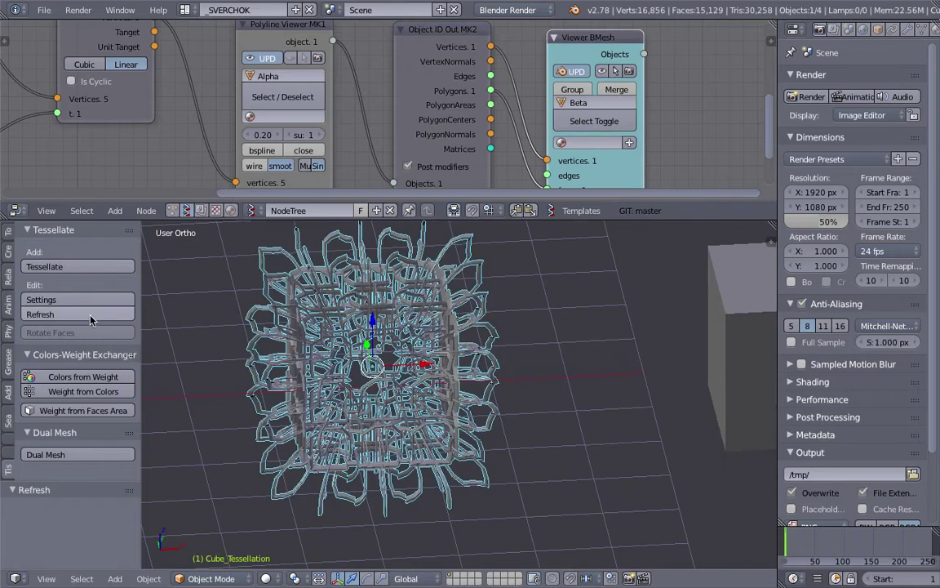
Set the tessellation's Component Z scale to 0.2
left_click(90, 301)
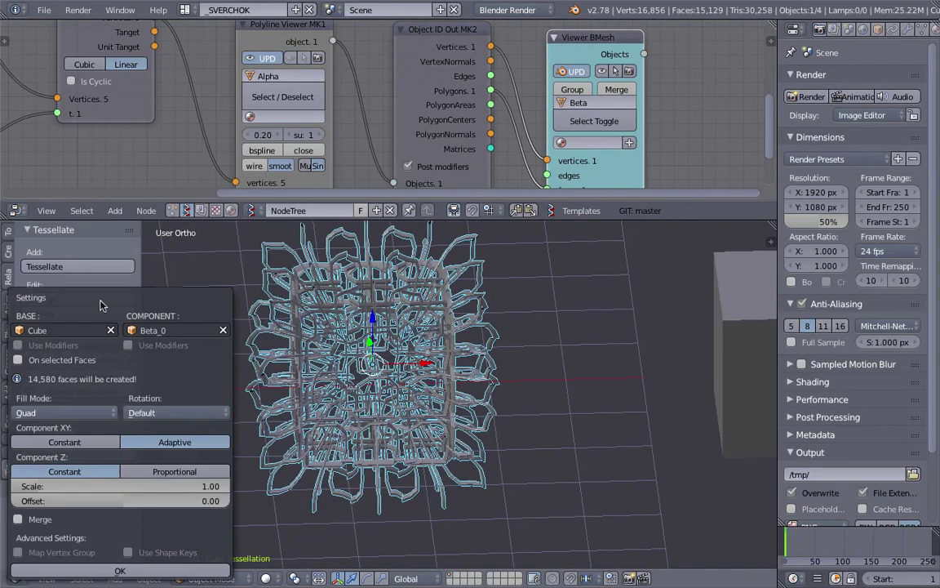
left_click(125, 486)
type("0.2")
key("Return")
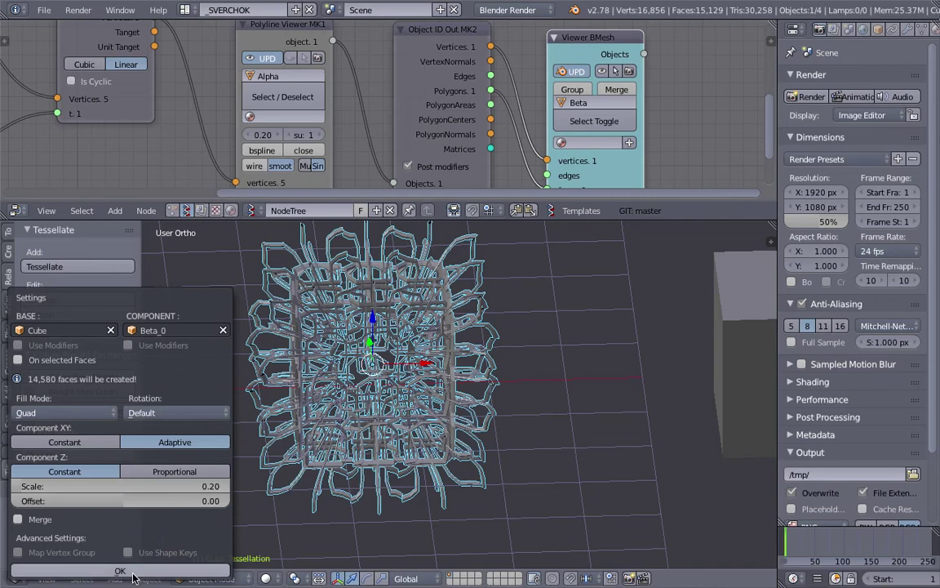
Examine how neighbouring woven components join across the tessellated cube, and save the file
middle_click_drag(400, 430, 468, 415)
key("a")
scroll(474, 449, "up", 6)
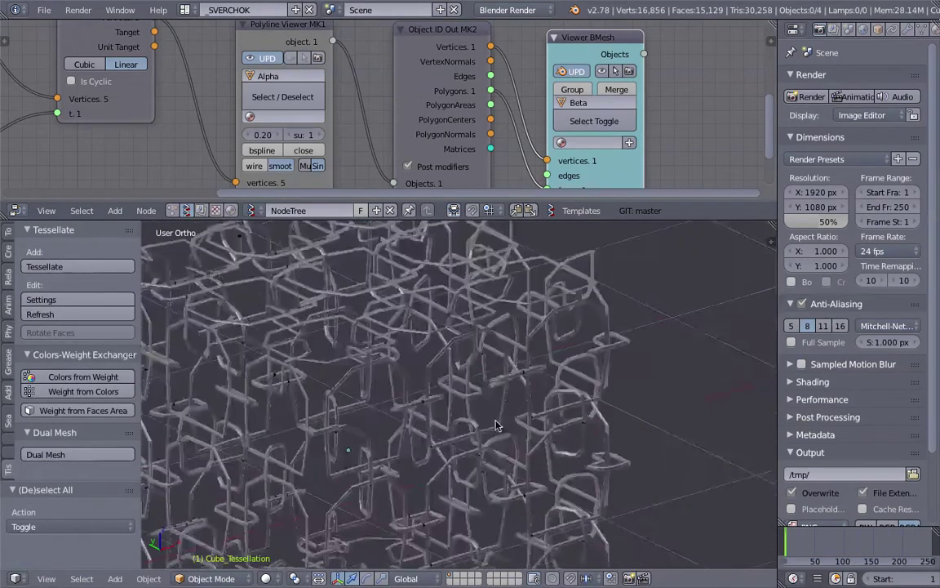
key("ctrl+s")
key("Return")
scroll(421, 384, "up", 5)
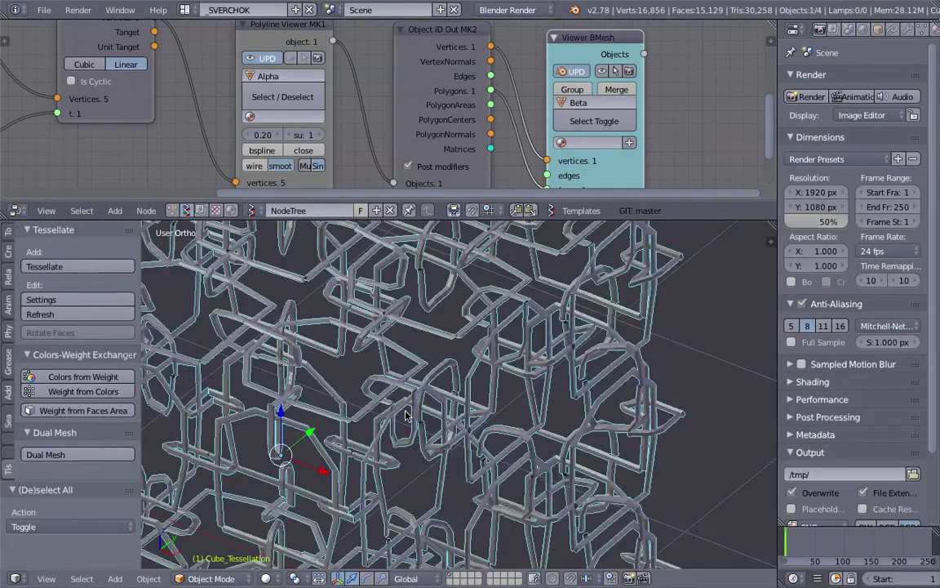
scroll(422, 384, "up", 7)
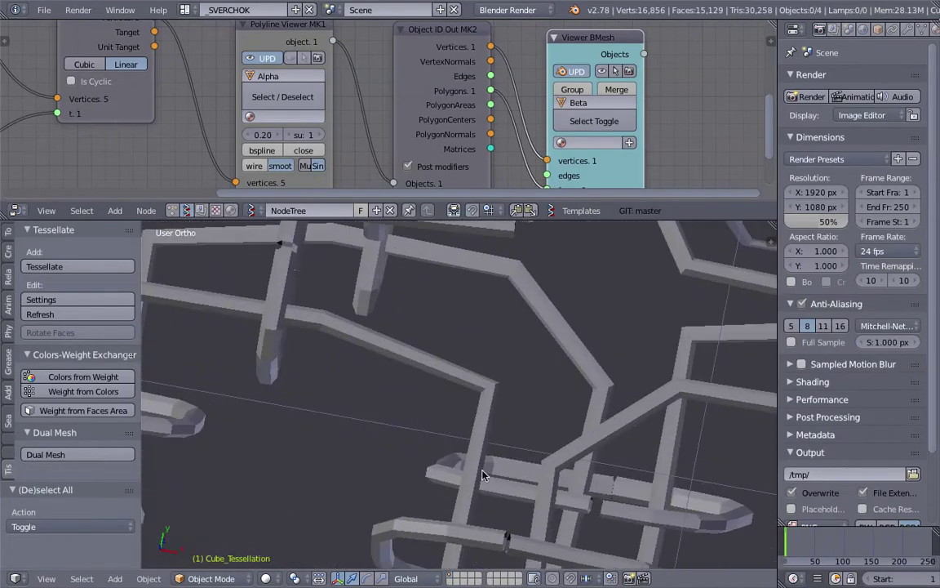
scroll(516, 377, "down", 8)
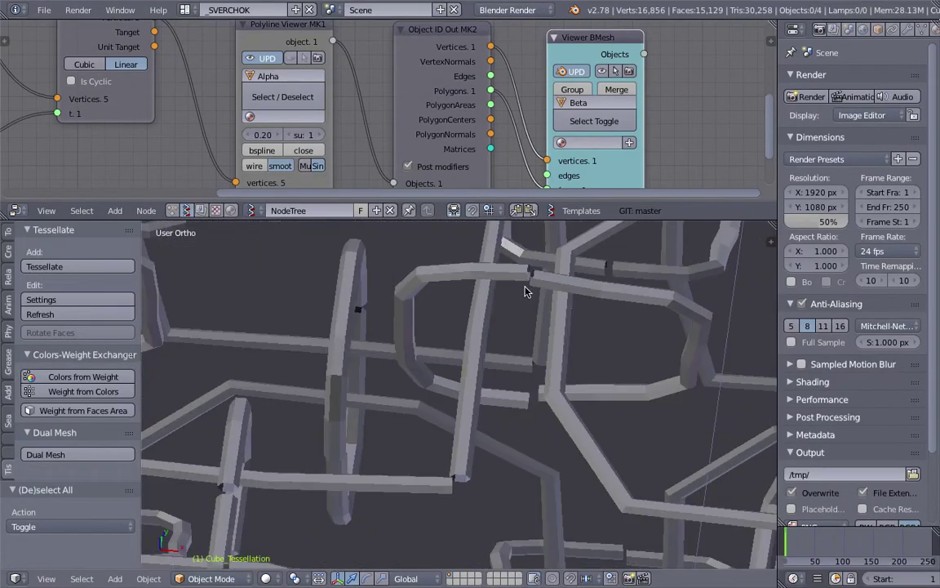
scroll(497, 359, "down", 8)
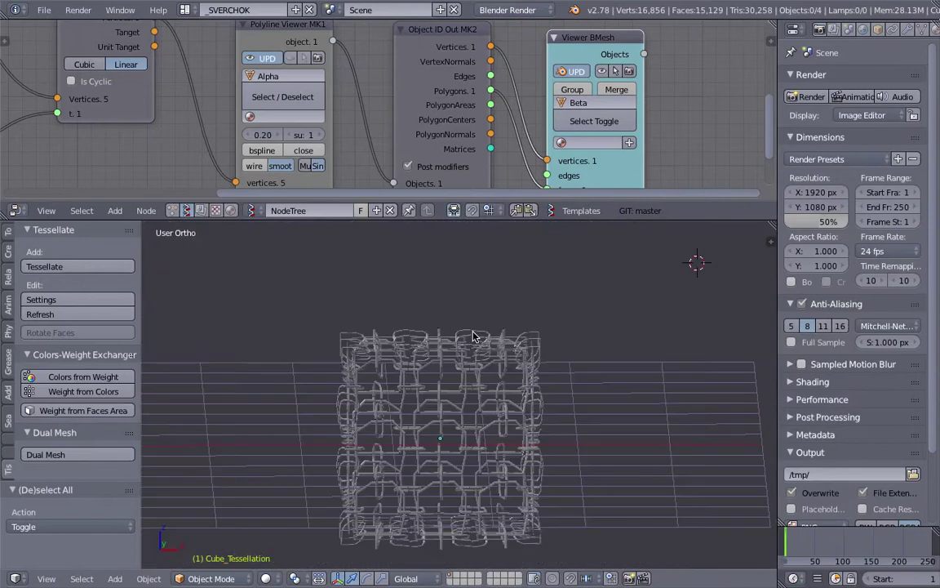
middle_click_drag(470, 347, 501, 408)
key("ctrl+s")
left_click(501, 407)
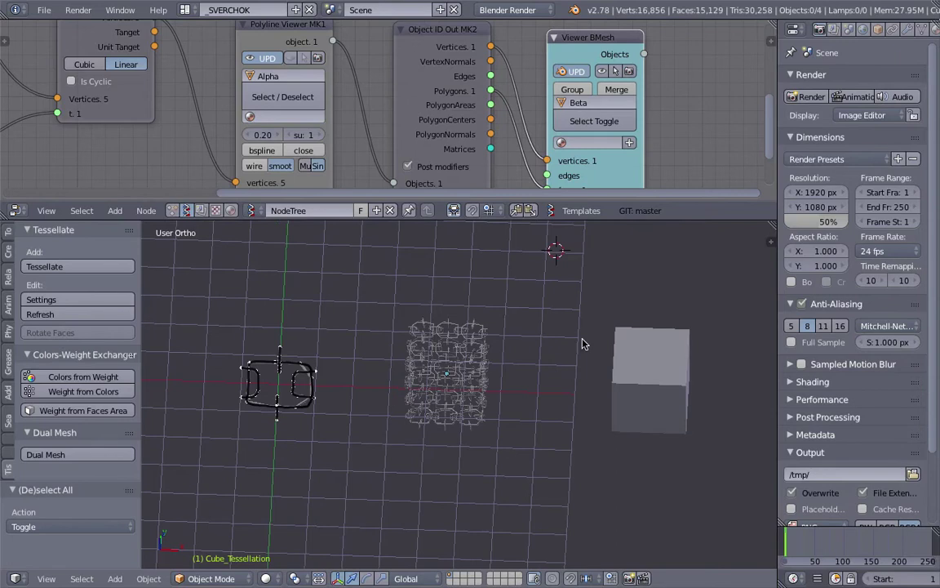
Enlarge the node editor to show the whole node tree and save the file
left_click_drag(448, 218, 448, 296)
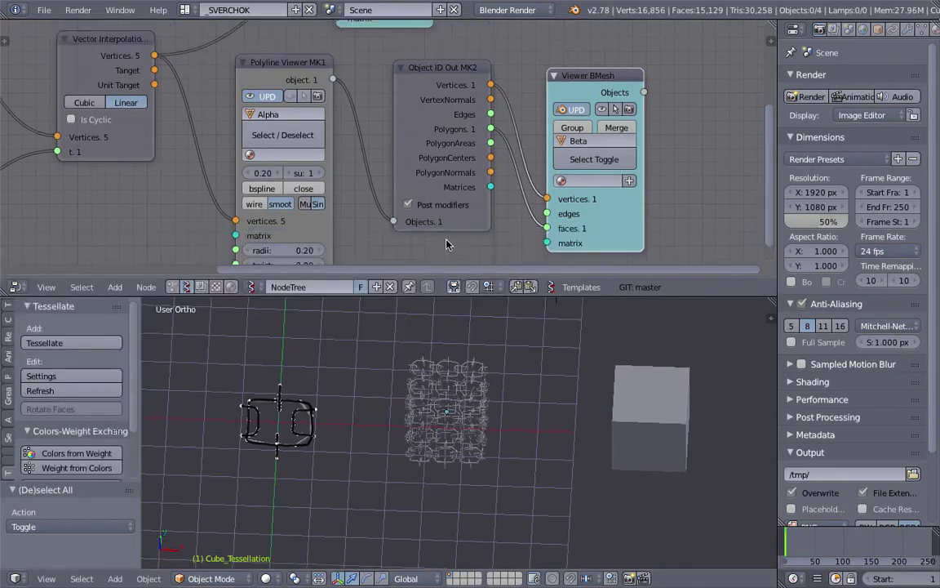
scroll(367, 147, "down", 4)
scroll(347, 393, "up", 2)
middle_click_drag(346, 393, 479, 423)
middle_click_drag(539, 409, 449, 428)
key("ctrl+s")
left_click(404, 433)
Deselect all objects and switch to Edit Strokes mode for the Grease Pencil component drawing
scroll(375, 428, "up", 3)
middle_click_drag(375, 428, 473, 405, "shift")
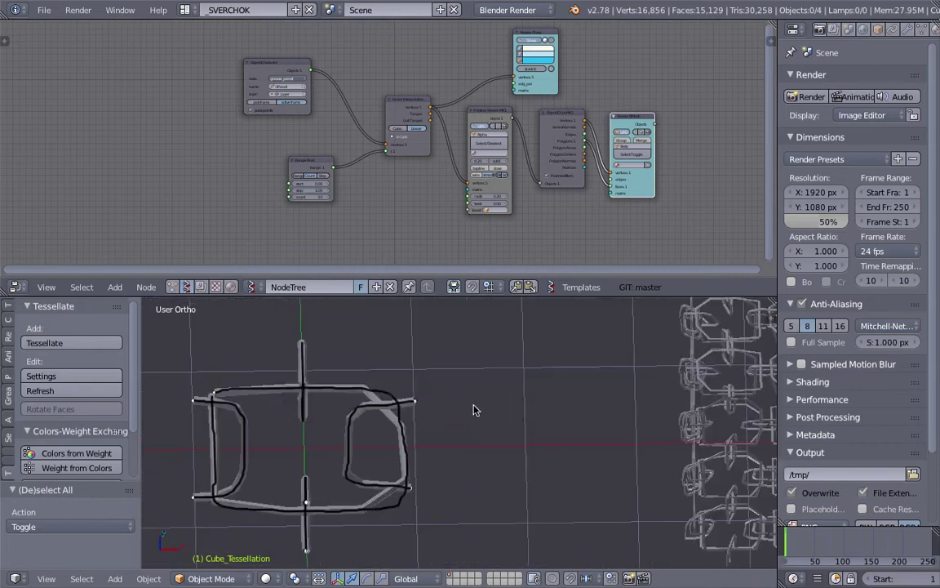
middle_click_drag(408, 406, 473, 389, "shift")
right_click(479, 386)
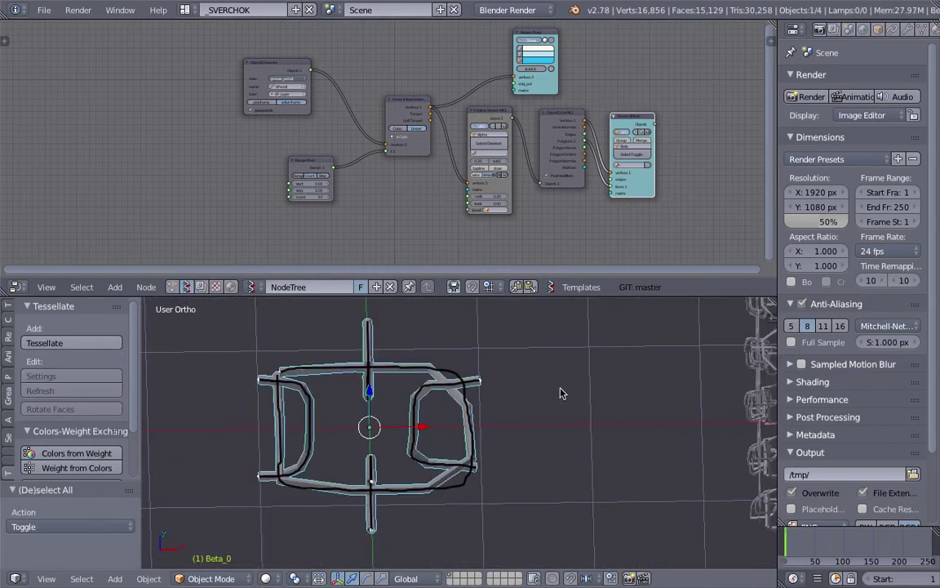
middle_click_drag(560, 393, 577, 384)
key("a")
key("Tab")
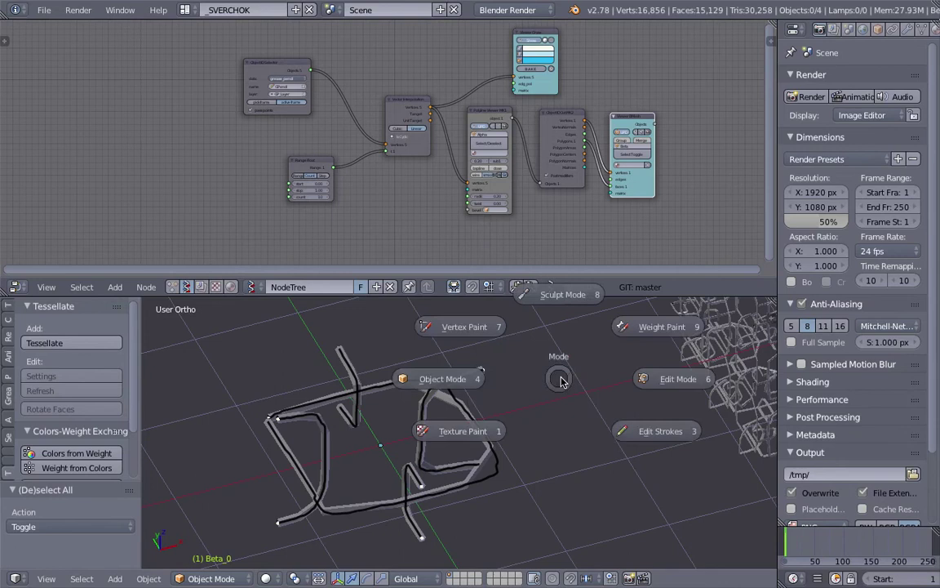
key("Escape")
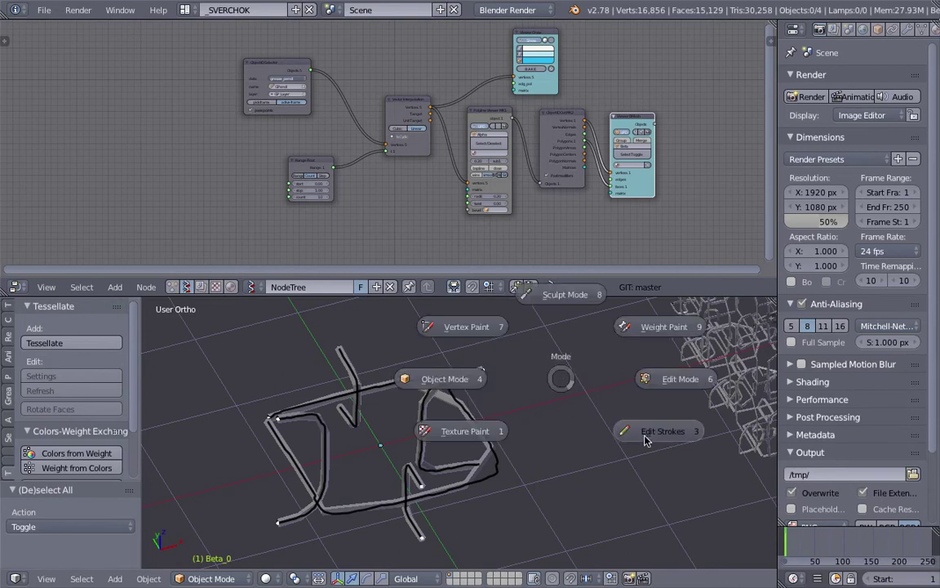
left_click(645, 436)
Select the whole central loop stroke and scale it down to about 0.86
mouse_move(441, 436)
middle_mouse_down("shift")
mouse_move(459, 421)
mouse_move(466, 427)
middle_mouse_up("shift")
right_click(467, 364)
middle_click_drag(493, 384, 482, 404)
key("ctrl+l")
key("s")
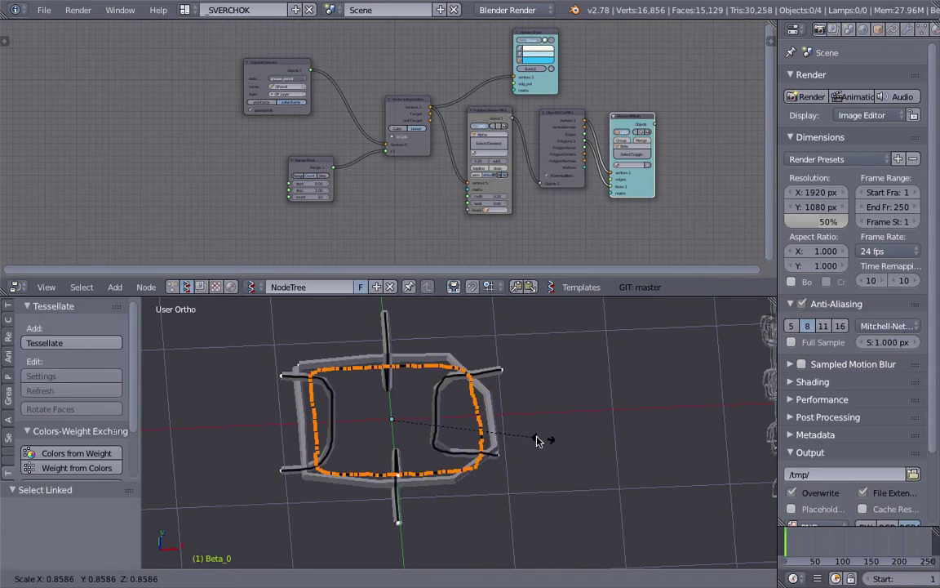
left_click(538, 441)
Select the two C-shaped component strokes that lie along the Y axis and stretch them by about 1.28 along global Z
mouse_move(539, 441)
middle_mouse_down()
mouse_move(545, 363)
mouse_move(577, 388)
mouse_move(535, 395)
middle_mouse_up()
right_click(535, 394)
middle_click_drag(476, 398, 531, 434)
key("l")
key("s")
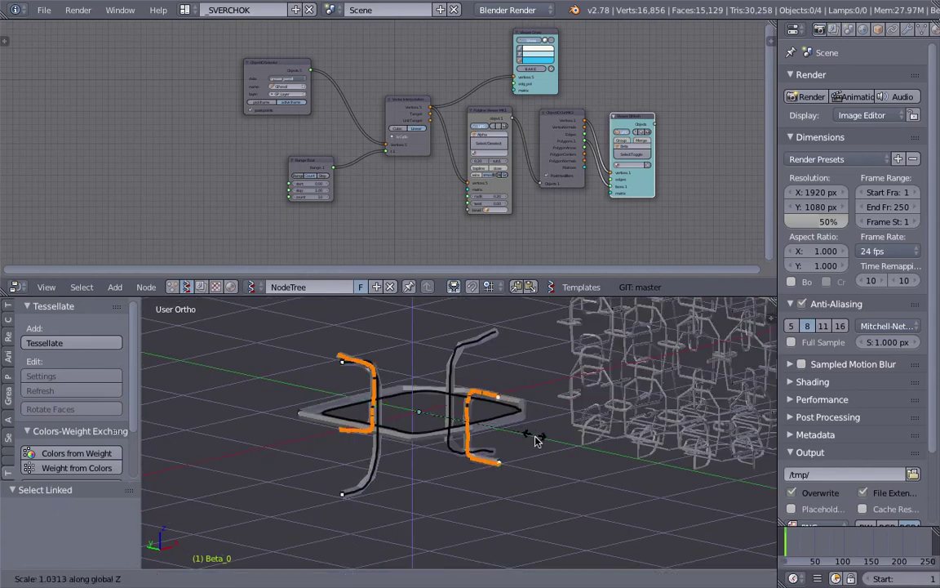
left_click(539, 501)
Return from stroke editing to Object Mode, move to frame 38 to update the component mesh, and save the file
middle_click_drag(554, 447, 482, 452)
key("Tab")
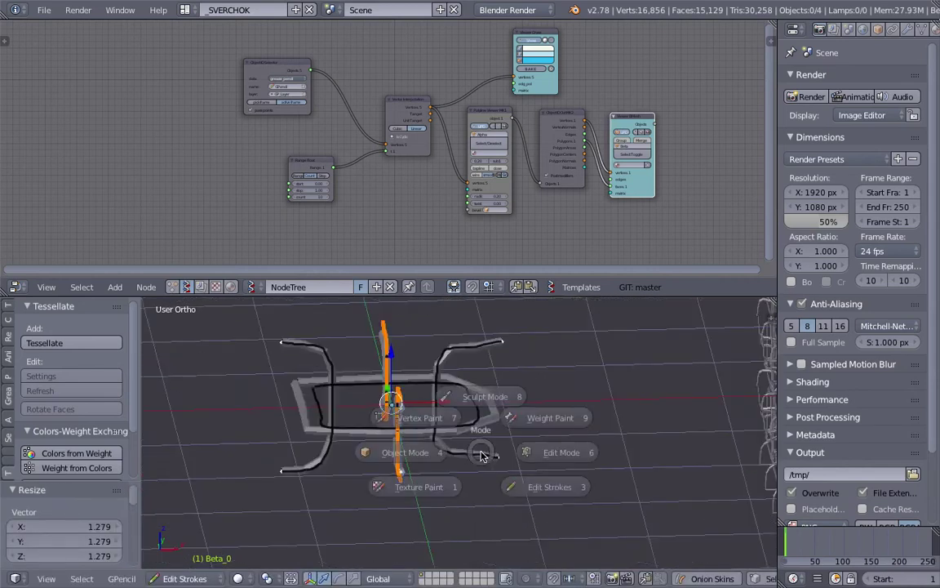
left_click(539, 487)
mouse_move(518, 420)
middle_mouse_down()
mouse_move(450, 419)
mouse_move(489, 440)
mouse_move(466, 426)
middle_mouse_up()
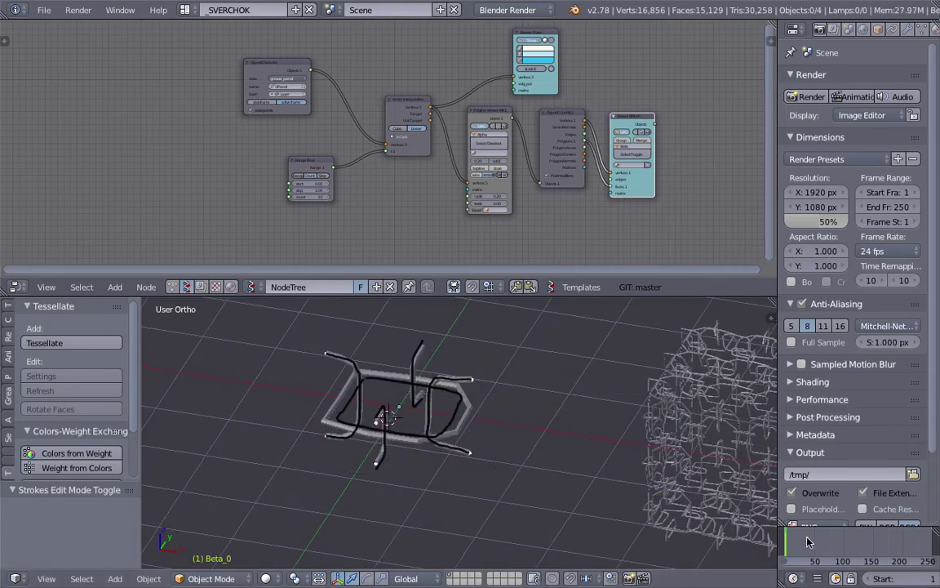
key("ctrl+s")
middle_click_drag(606, 422, 557, 421)
left_click(634, 435)
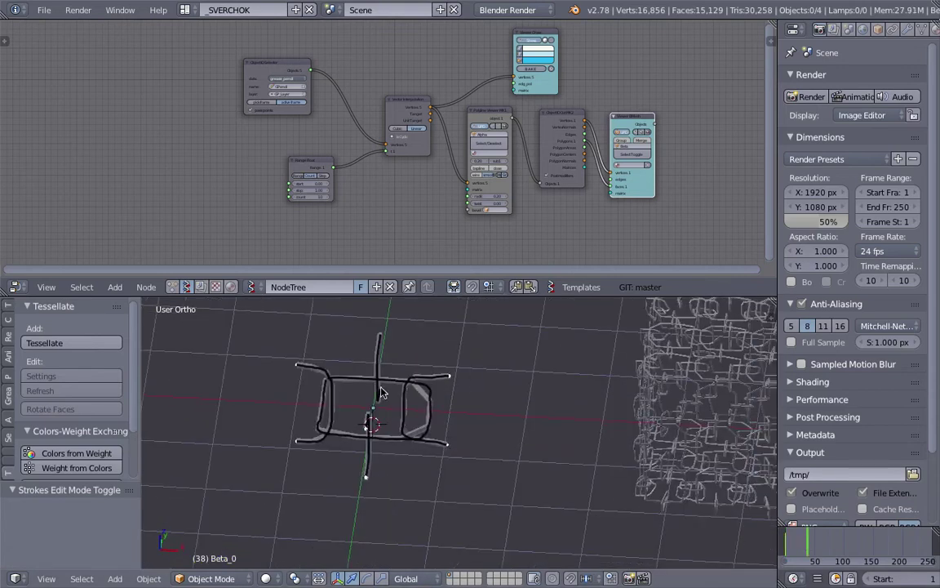
Refresh the cube tessellation with the updated component, deselect everything and save the file
right_click(671, 353)
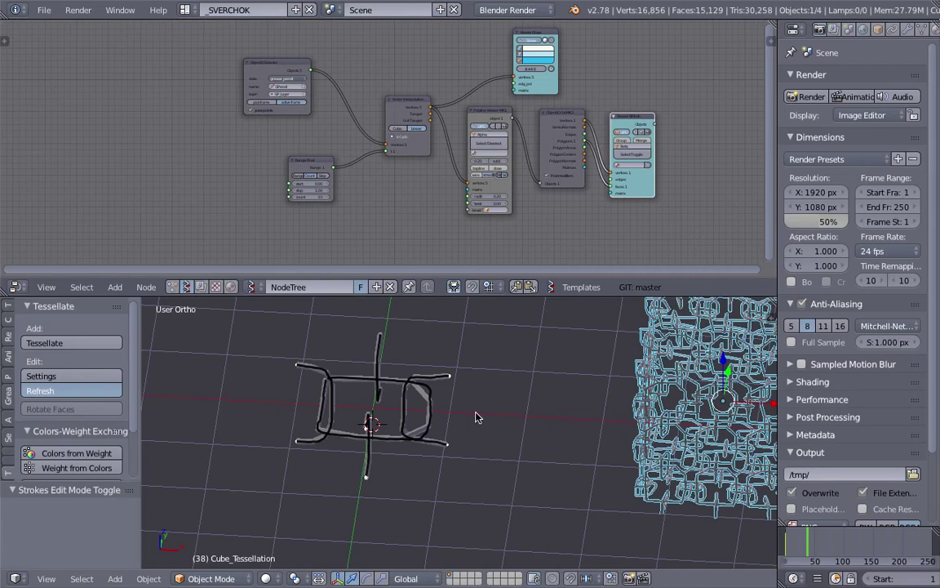
scroll(465, 370, "up", 3)
middle_click_drag(666, 365, 667, 438, "shift")
key("a")
key("a")
key("a")
scroll(548, 438, "up", 4)
scroll(581, 453, "down", 9)
mouse_move(581, 453)
middle_mouse_down()
mouse_move(421, 464)
mouse_move(406, 442)
middle_mouse_up()
key("ctrl+s")
left_click(422, 464)
Add a Monkey mesh and move it about -3.2 in X, -0.9 in Y and 0.9 in Z, clear of the component
scroll(422, 464, "down", 5)
scroll(454, 431, "down", 2)
mouse_move(463, 428)
middle_mouse_down()
mouse_move(436, 423)
mouse_move(404, 392)
middle_mouse_up()
key("shift+a")
mouse_move(400, 360)
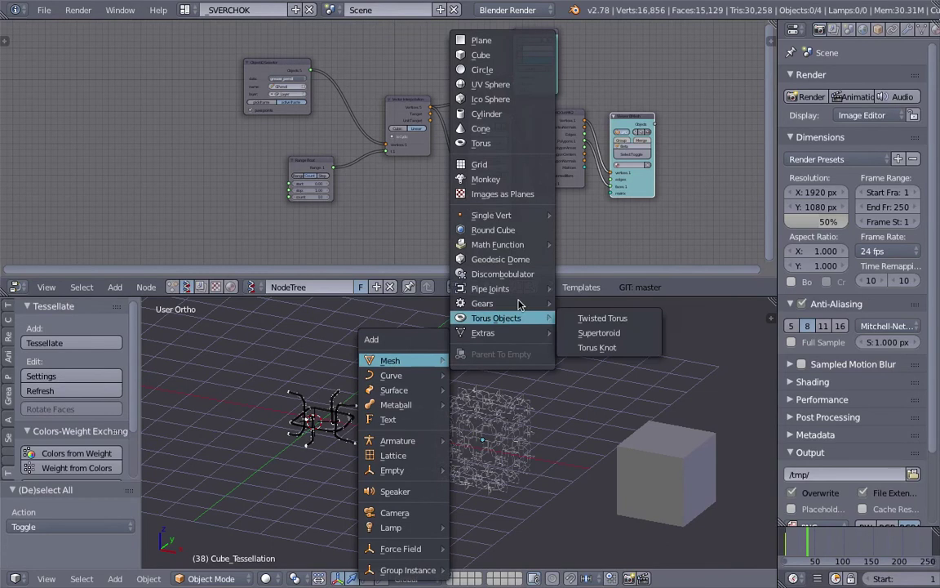
left_click(486, 179)
scroll(531, 391, "down", 3)
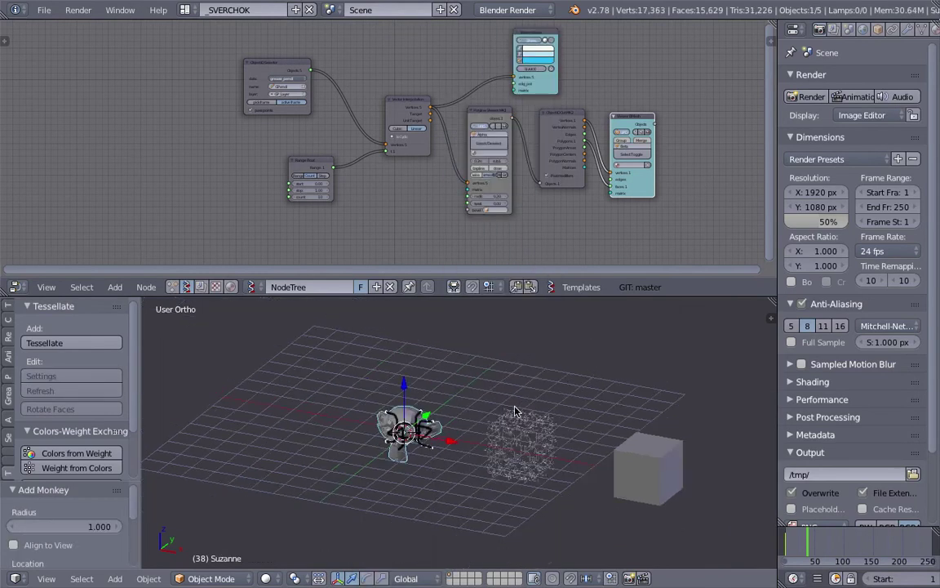
key("g")
left_click(476, 365)
Tessellate the woven component over the monkey head with the Component Z scale set to 0.20
scroll(523, 417, "up", 5)
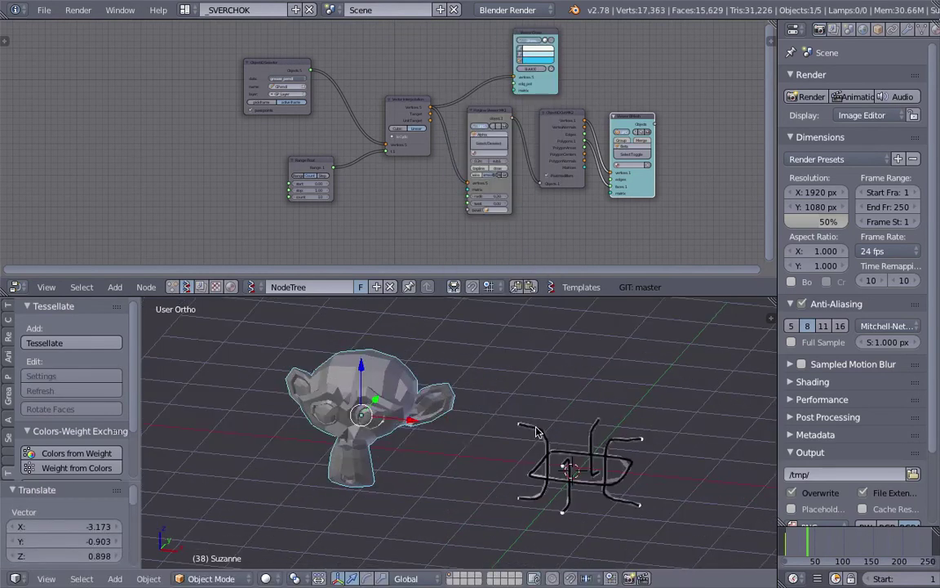
middle_click_drag(536, 432, 494, 430)
middle_click_drag(636, 448, 521, 412, "shift")
middle_click_drag(724, 378, 666, 361)
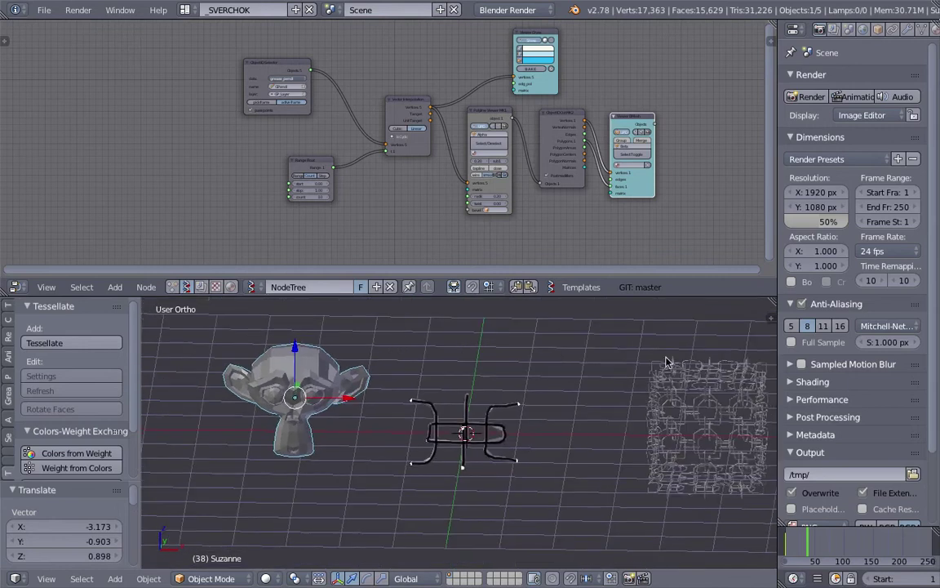
scroll(470, 420, "up", 2)
right_click(523, 435)
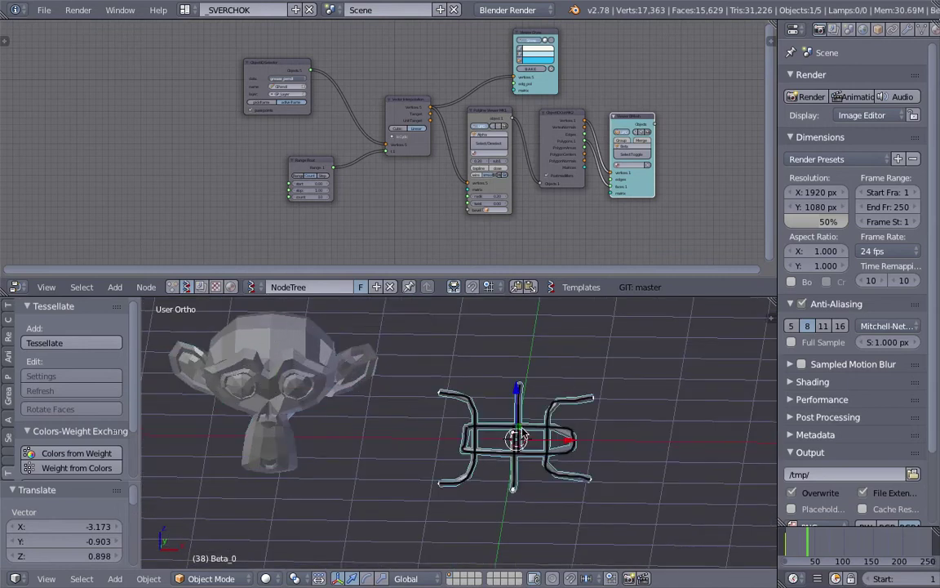
left_click(73, 343)
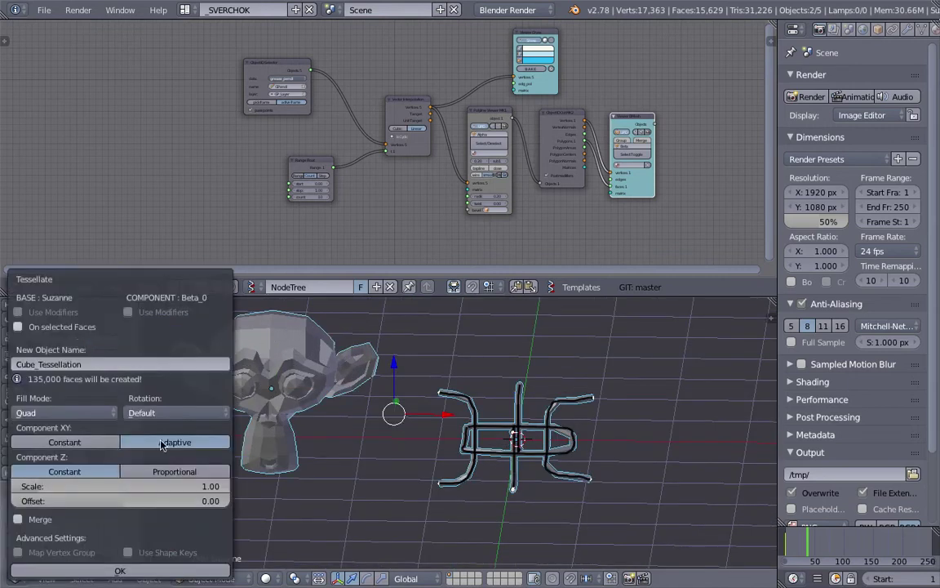
left_click(132, 486)
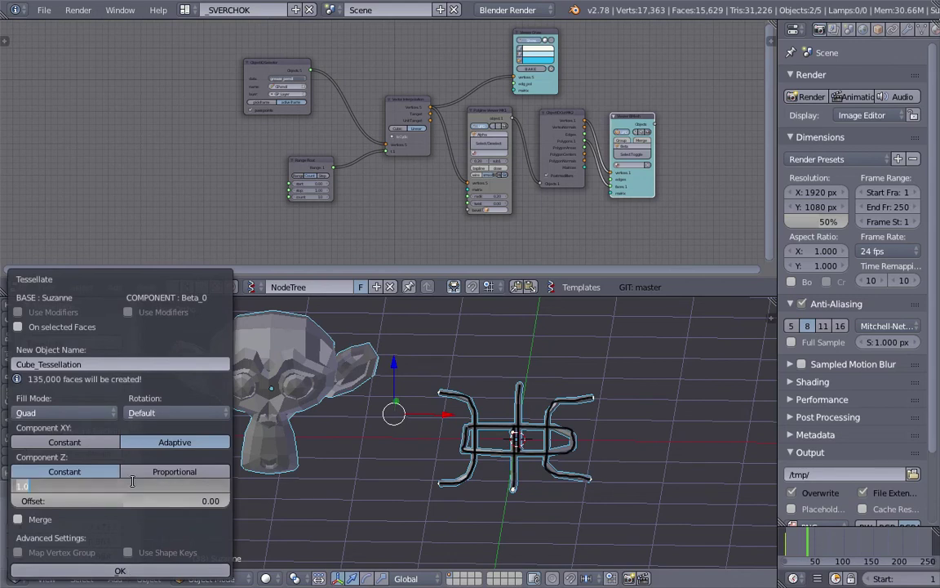
type(".2")
key("Return")
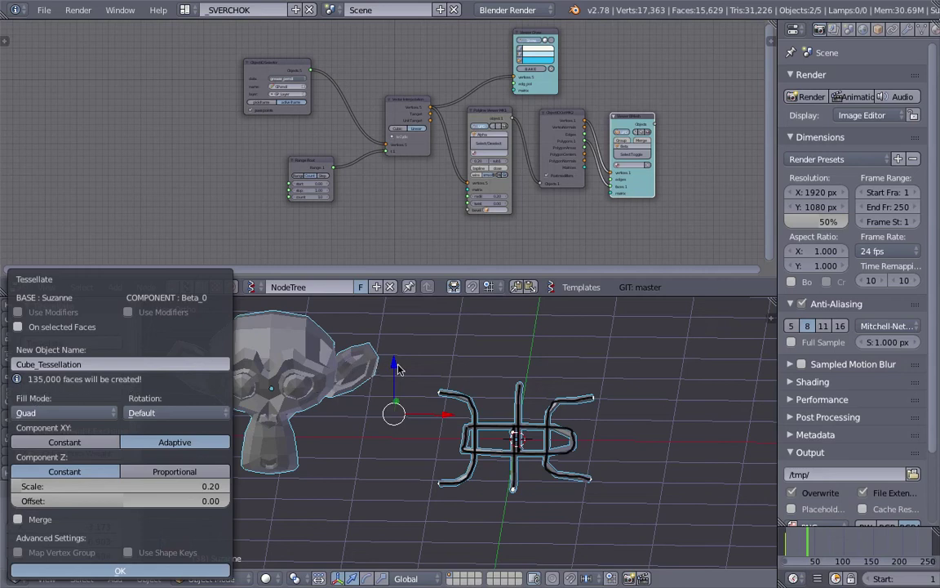
key("Return")
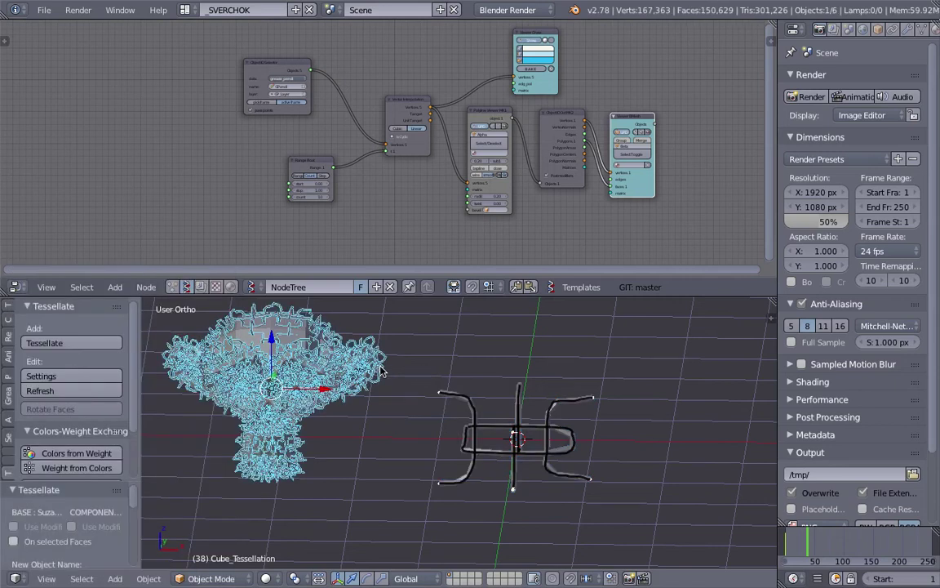
Move the tessellated monkey along X past the woven cube, then shift it about -0.2, 2.6 and -1.1 in X, Y and Z
scroll(379, 372, "down", 5)
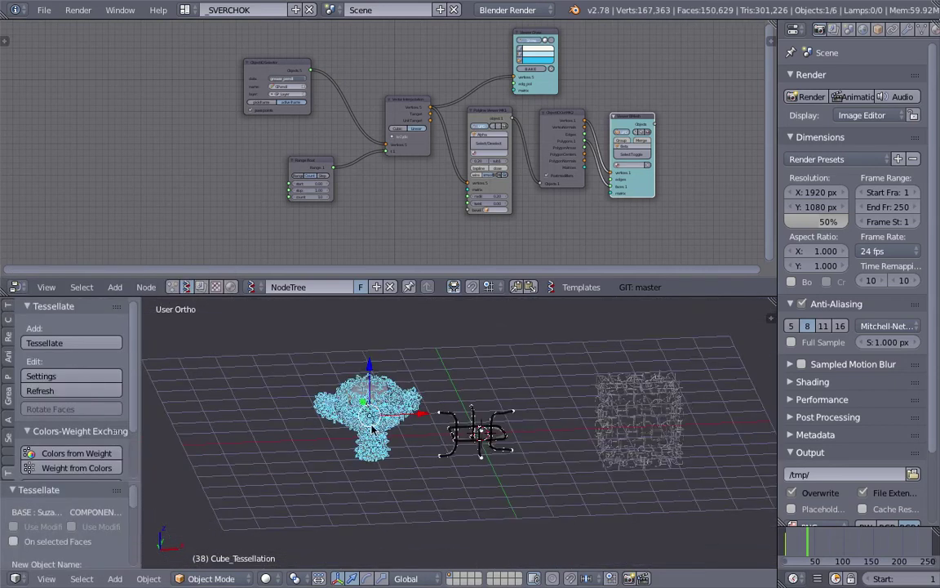
key("g")
key("x")
left_click(716, 420)
middle_click_drag(722, 448, 538, 479, "shift")
middle_click_drag(482, 451, 379, 416)
key("g")
left_click(457, 459)
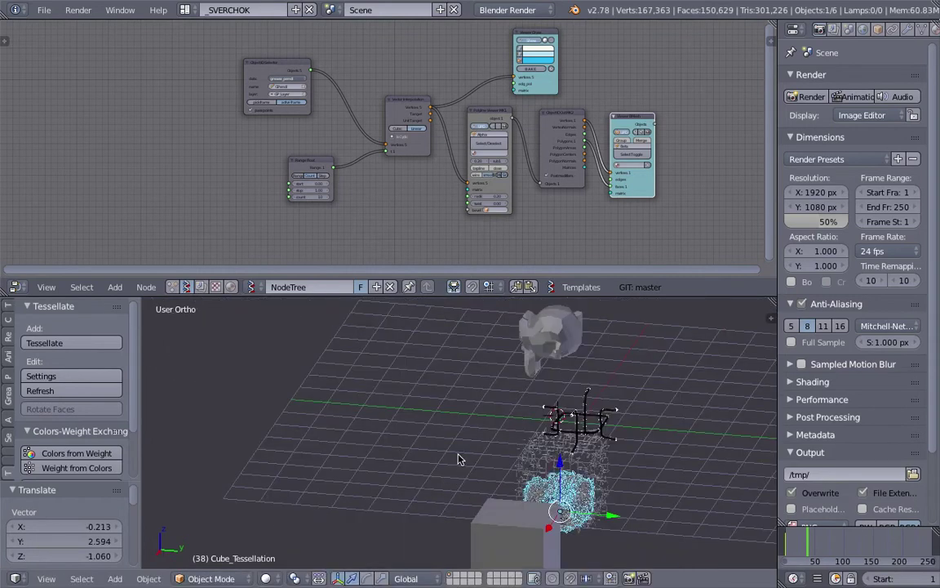
Delete the solid base cube and shift the tessellated monkey about 0.7 farther along X
middle_click_drag(458, 459, 627, 445)
right_click(667, 432)
key("x")
left_click(665, 432)
right_click(607, 427)
key("g")
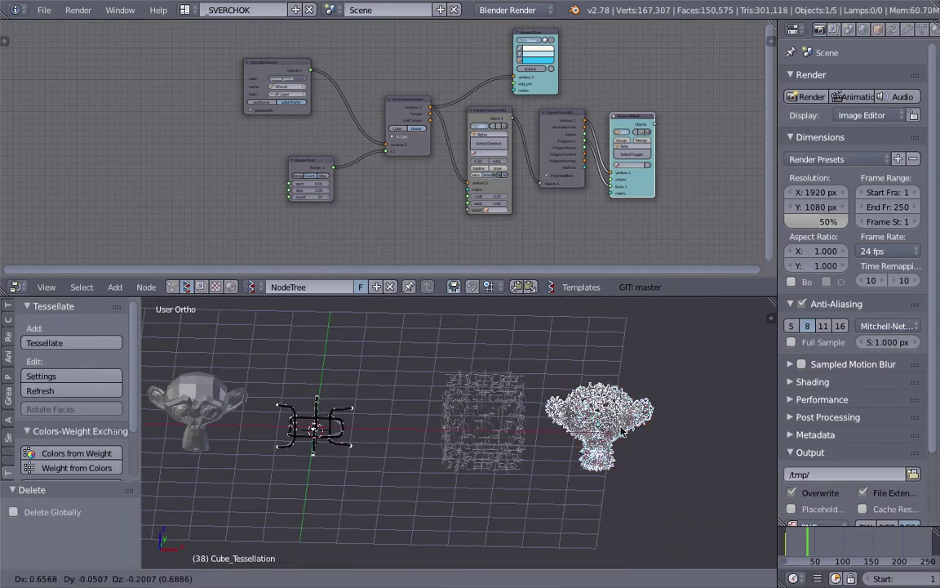
left_click(628, 429)
Examine the woven pattern on the tessellated monkey head up close, deselect everything and save the file
scroll(284, 421, "up", 2)
right_click(181, 388)
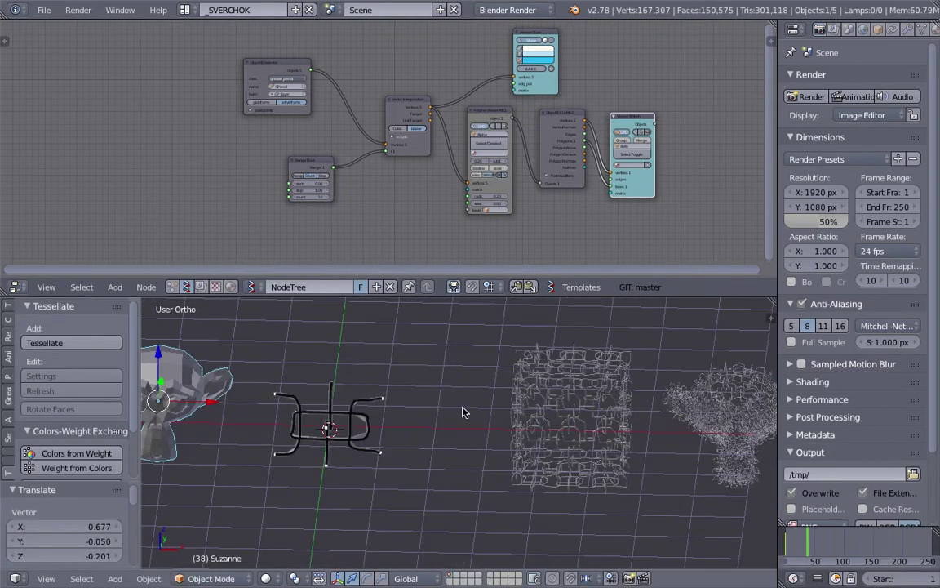
middle_click_drag(463, 411, 445, 380)
middle_click_drag(444, 380, 159, 306, "shift")
scroll(413, 410, "up", 3)
right_click(471, 398)
scroll(444, 435, "up", 2)
middle_click_drag(481, 389, 455, 417, "shift")
key("a")
key("ctrl+s")
left_click(455, 417)
scroll(455, 419, "down", 6)
middle_click_drag(359, 423, 433, 435, "shift")
key("ctrl+s")
Add a second Viewer BMesh node in the empty area below the existing node tree
middle_click_drag(428, 200, 380, 197)
middle_click_drag(475, 244, 451, 184)
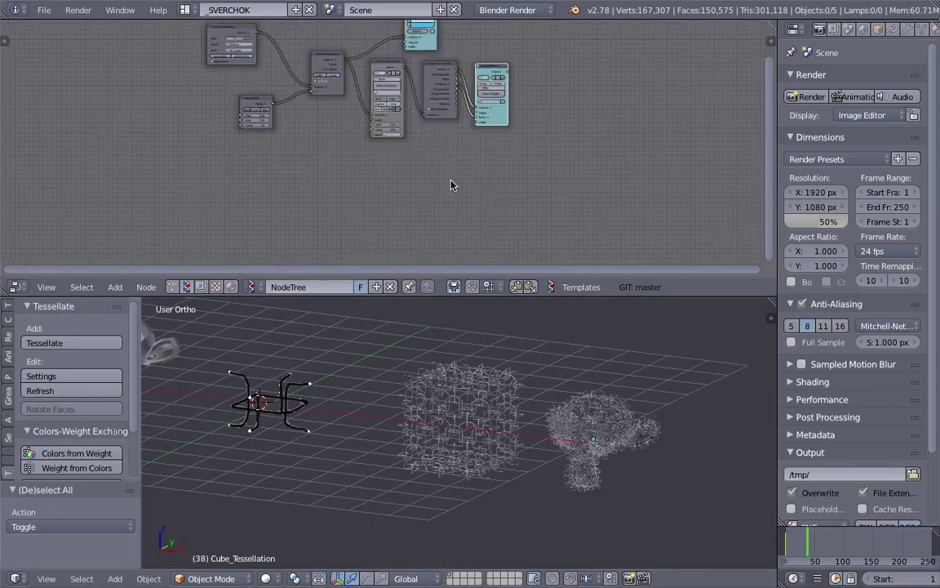
scroll(368, 189, "up", 3)
key("alt+space")
type("view")
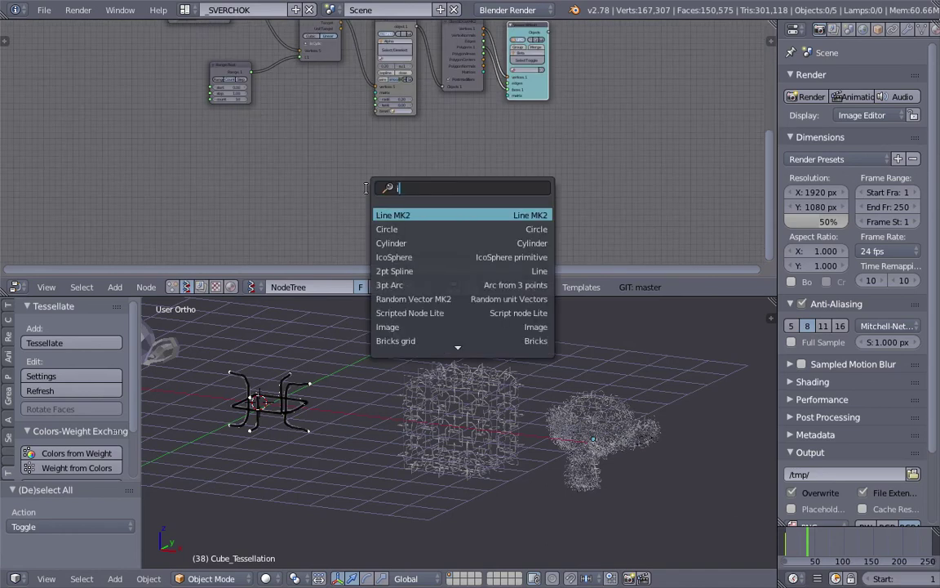
key("Down")
key("Return")
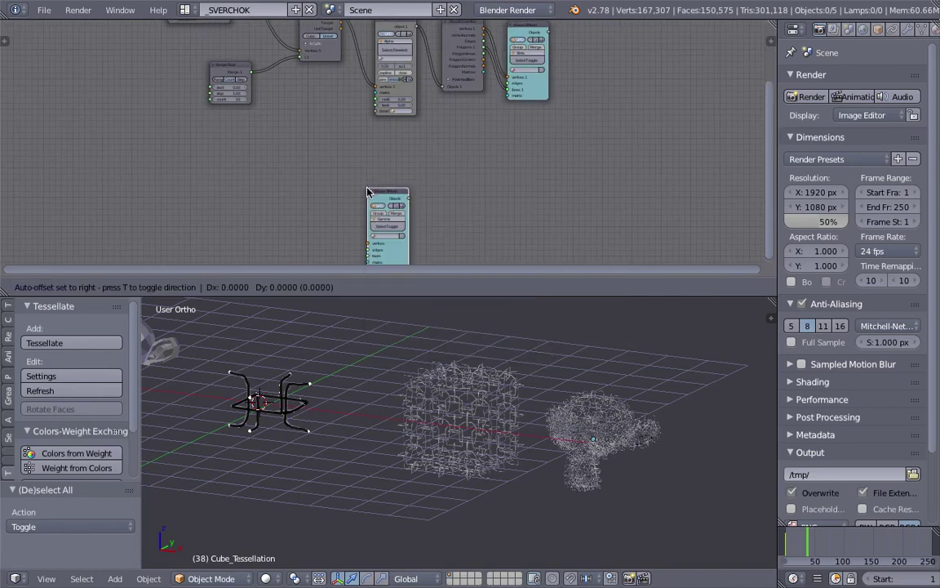
left_click(335, 181)
Add an IcoSphere node and place it beside the new Viewer BMesh node
scroll(336, 182, "up", 1)
scroll(331, 172, "up", 2)
key("alt+space")
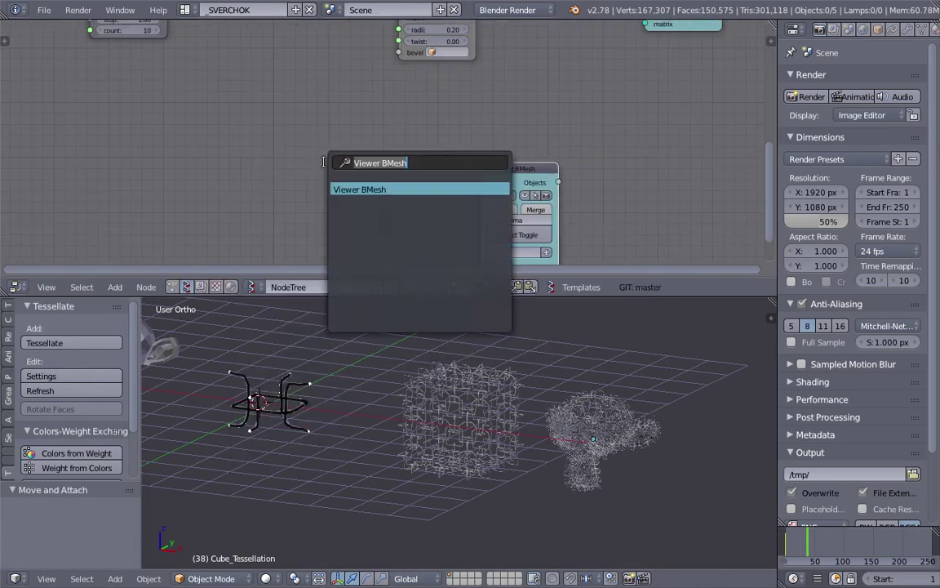
type("ico")
key("Return")
left_click(281, 186)
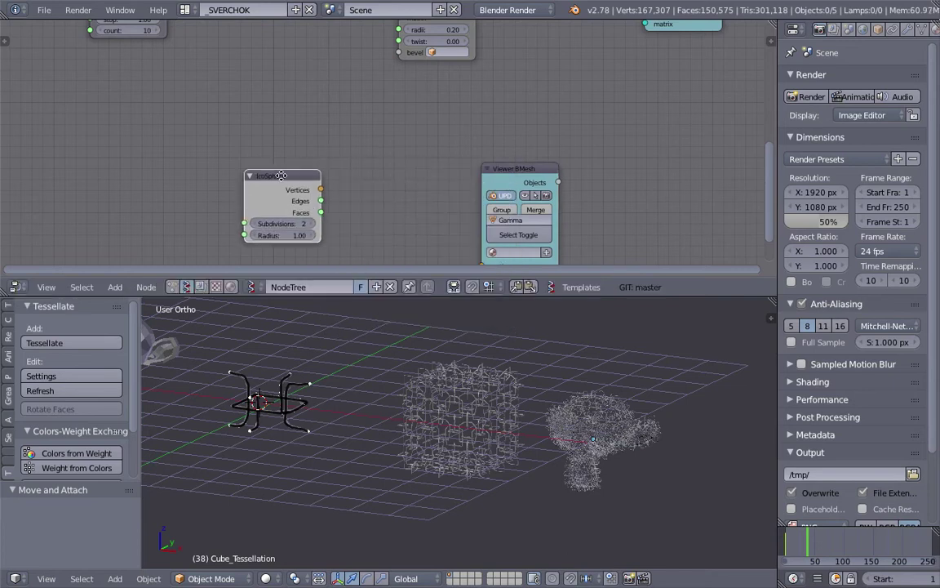
Link the IcoSphere's vertices and faces to the new Viewer BMesh node, move that node closer and save the file
scroll(304, 147, "up", 2)
left_click_drag(362, 136, 535, 220)
left_click_drag(361, 161, 535, 245)
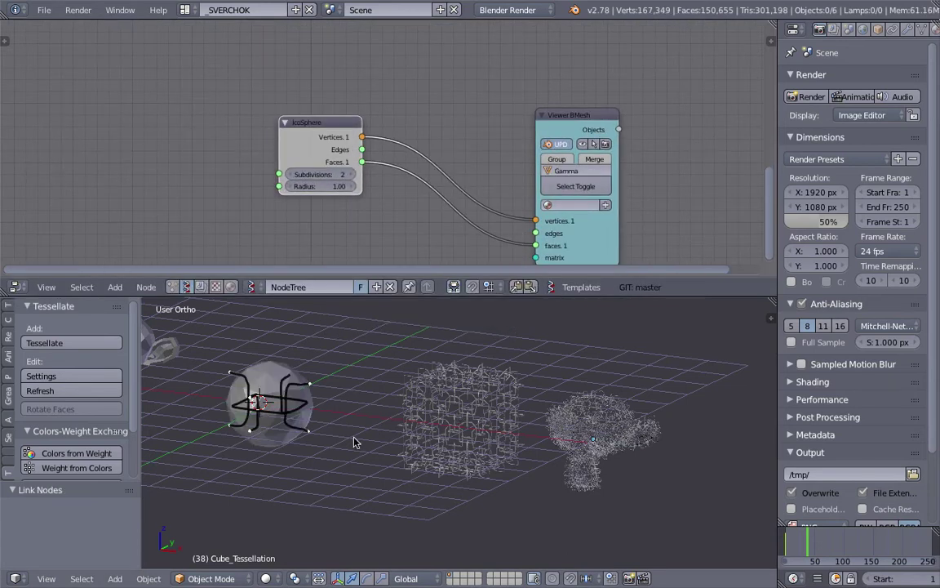
key("KP_Decimal")
key("ctrl+s")
left_click(450, 400)
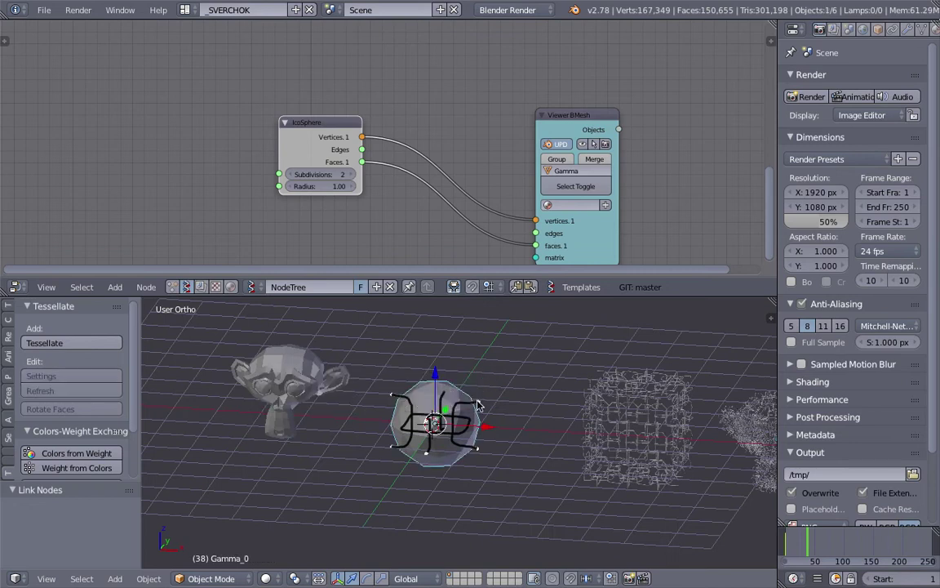
key("ctrl+s")
left_click(478, 402)
left_click_drag(584, 202, 532, 149)
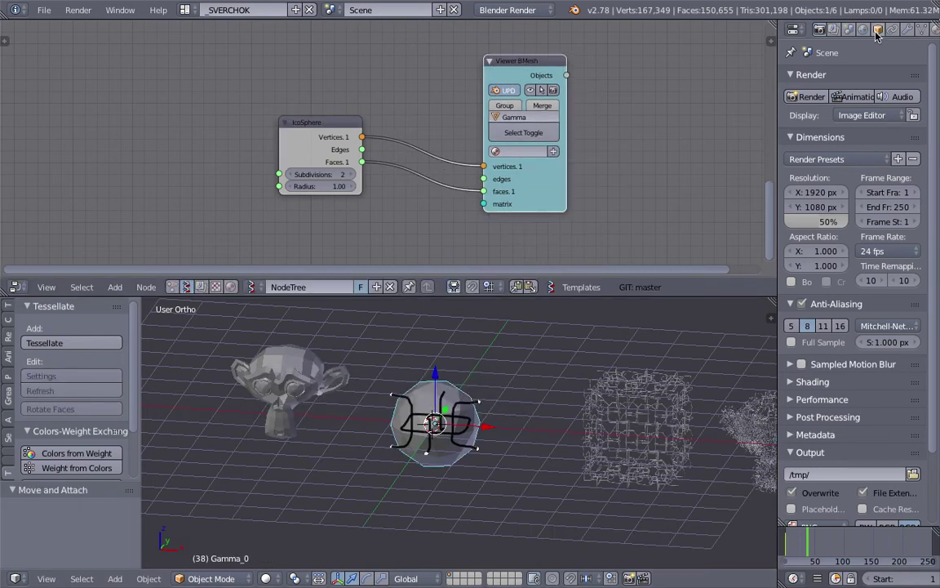
Display the icosphere with Wire, Draw All Edges and Maximum Draw Type Wire, and increase its node radius to 1.42
left_click(878, 30)
left_click(791, 431)
left_click(814, 481)
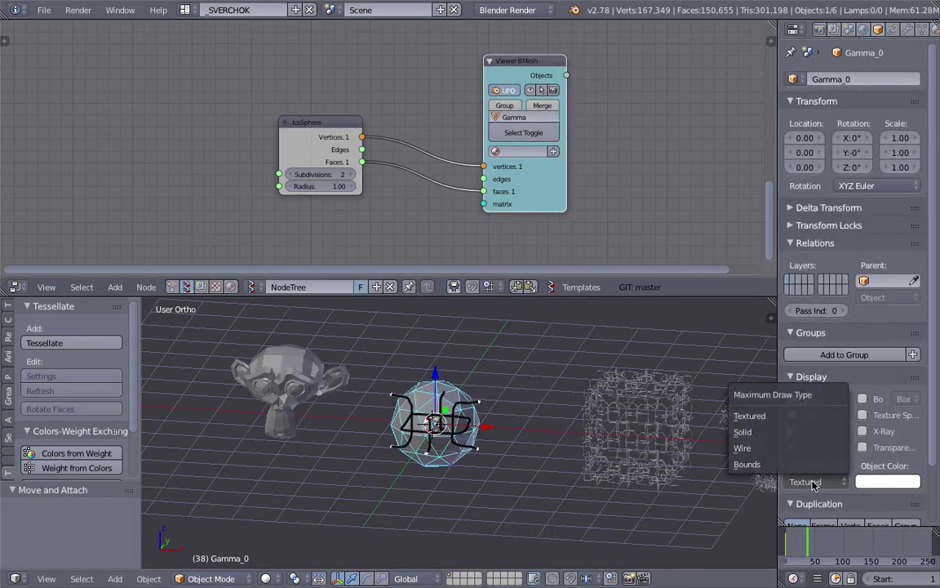
left_click(784, 448)
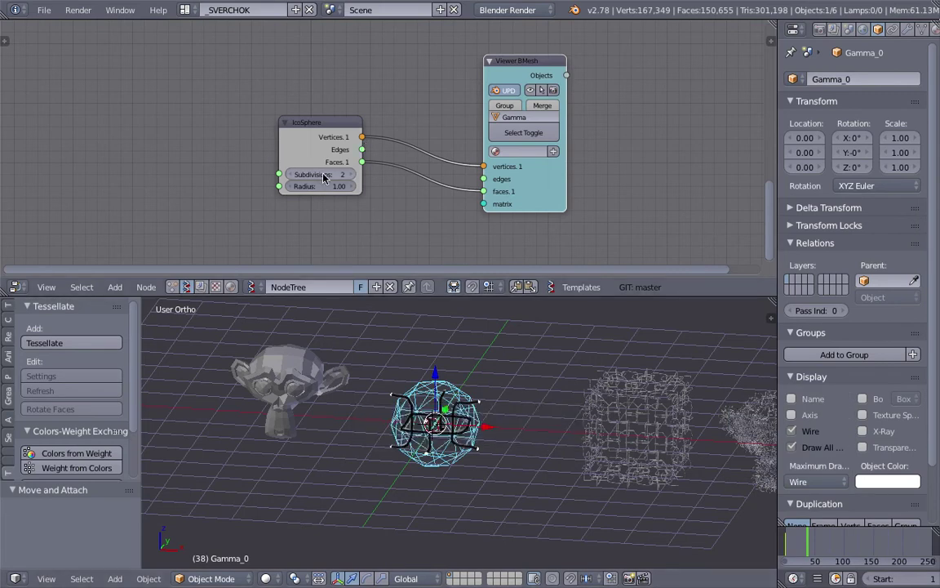
left_click_drag(327, 186, 363, 186)
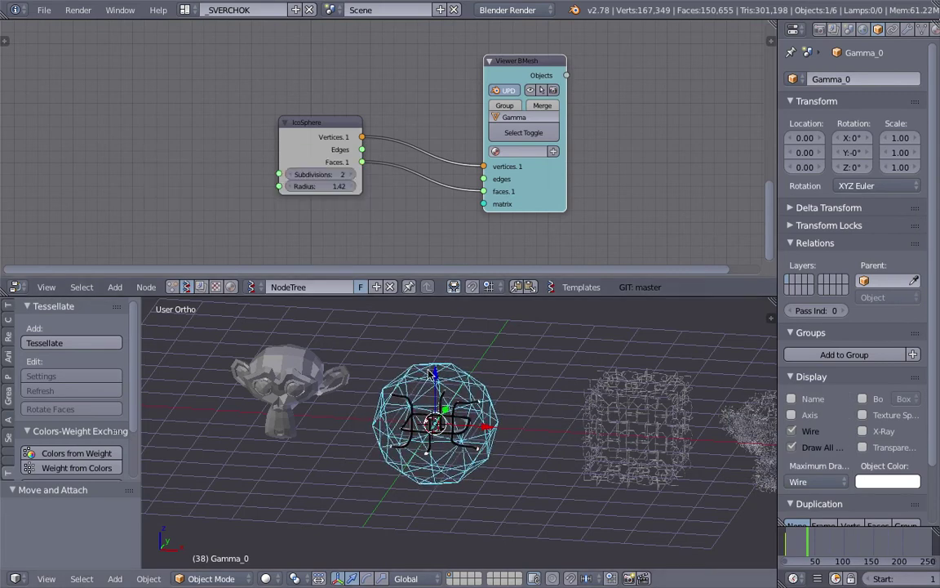
Tessellate the woven component over the icosphere, switching the fill mode to Fan and back to Quad
right_click(449, 422)
scroll(453, 418, "up", 1)
right_click(466, 371, "shift")
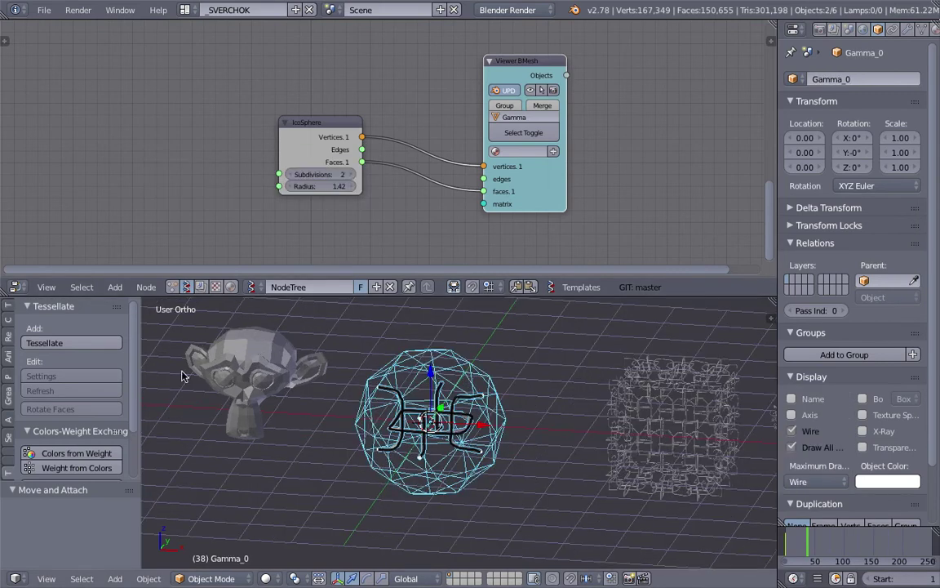
left_click(102, 343)
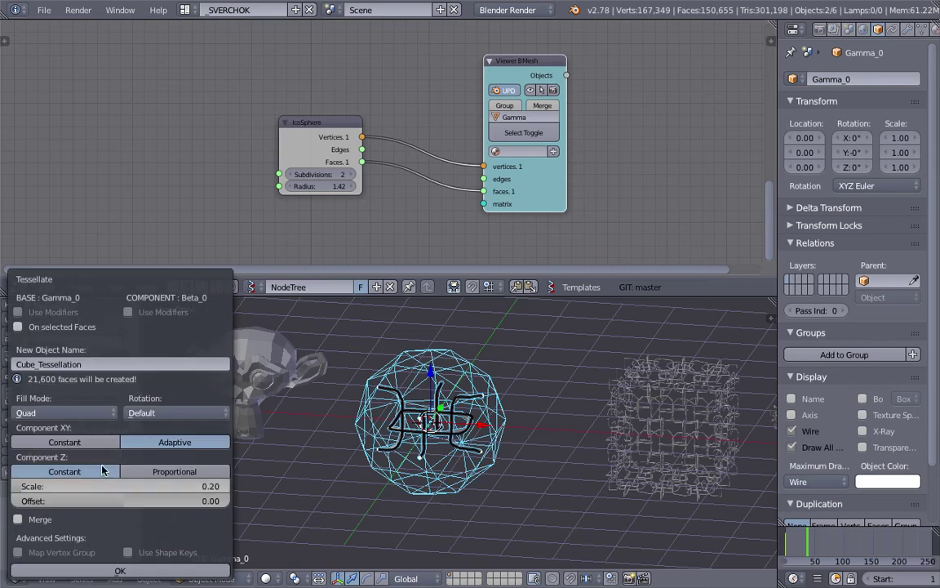
left_click(95, 412)
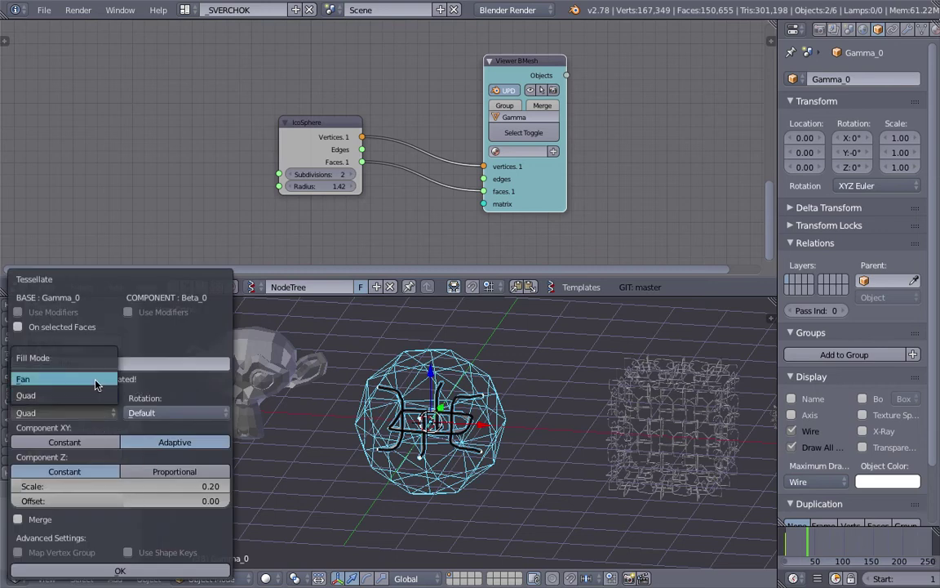
left_click(90, 379)
left_click(90, 412)
left_click(92, 395)
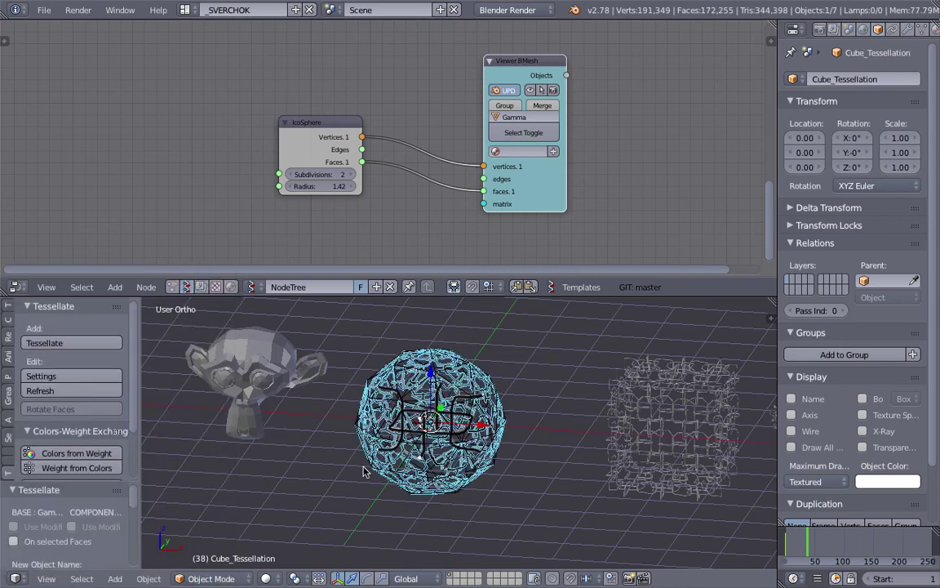
Move the icosphere tessellation past the solid monkey head, to about X -6.76, Y 1.28, Z 0.02
scroll(417, 457, "up", 4)
middle_click_drag(416, 457, 500, 436)
scroll(499, 436, "down", 6)
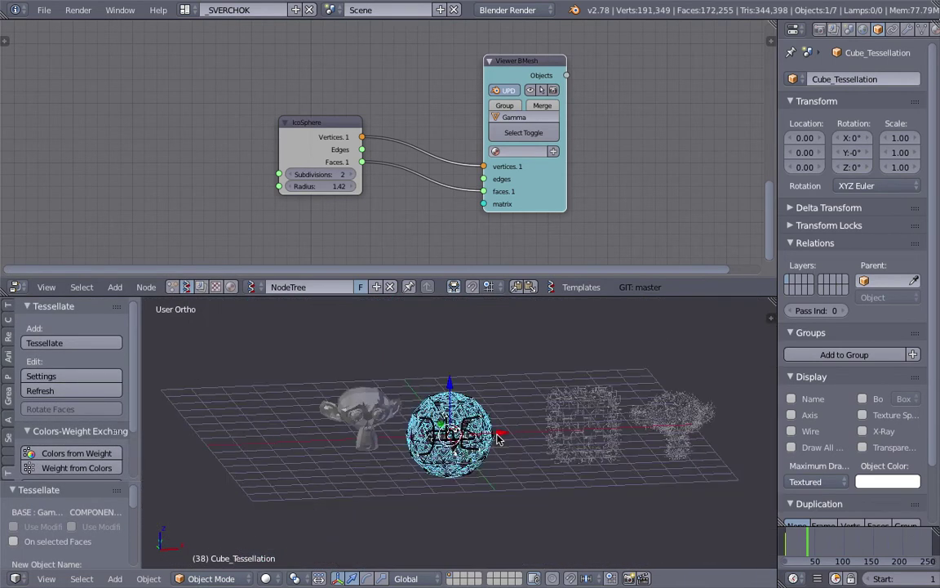
key("g")
left_click(211, 416)
Deselect everything, examine how the woven strands join across the tessellated sphere, and save the file
scroll(471, 410, "up", 6)
middle_click_drag(211, 416, 446, 379, "shift")
key("a")
key("ctrl+s")
left_click(477, 423)
middle_click_drag(502, 397, 324, 357)
scroll(368, 387, "up", 5)
key("ctrl+s")
left_click(366, 387)
scroll(366, 387, "down", 6)
Display the Gamma Viewer BMesh node's properties in the node editor, review its beta options, and save the file
left_click_drag(512, 74, 509, 77)
scroll(685, 75, "up", 5, "shift")
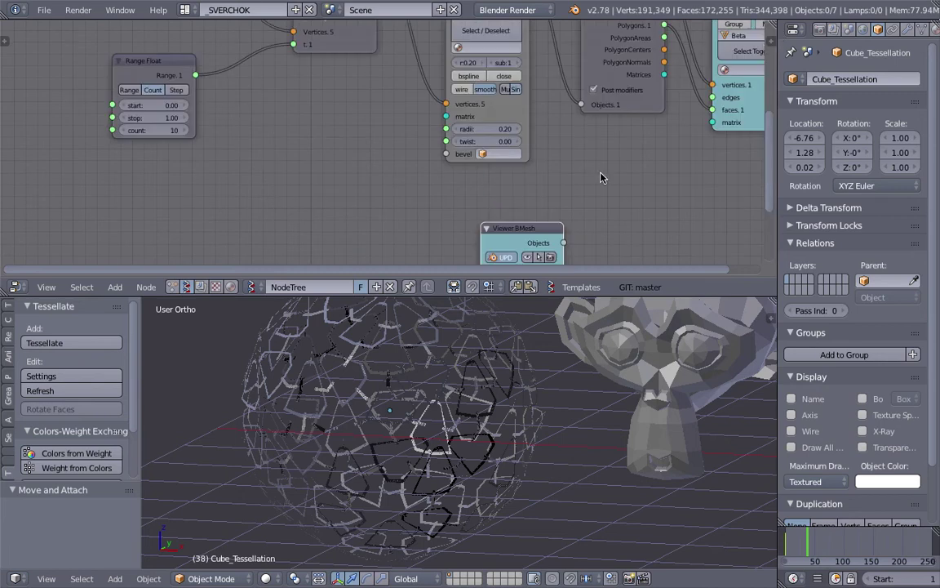
middle_click_drag(600, 178, 575, 93)
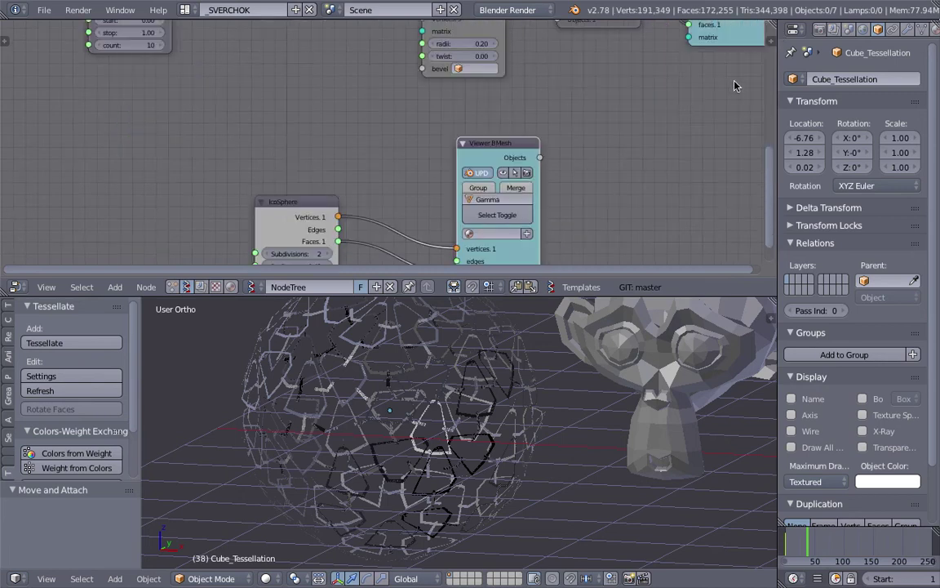
left_click(771, 41)
middle_click_drag(560, 162, 535, 136)
scroll(535, 136, "down", 2)
left_click_drag(758, 132, 708, 129)
key("n")
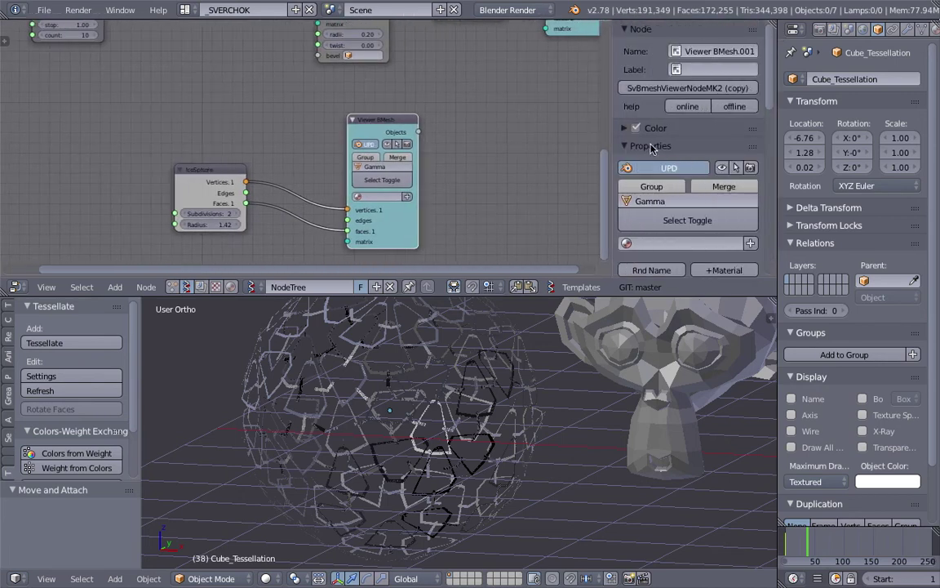
scroll(666, 245, "down", 3)
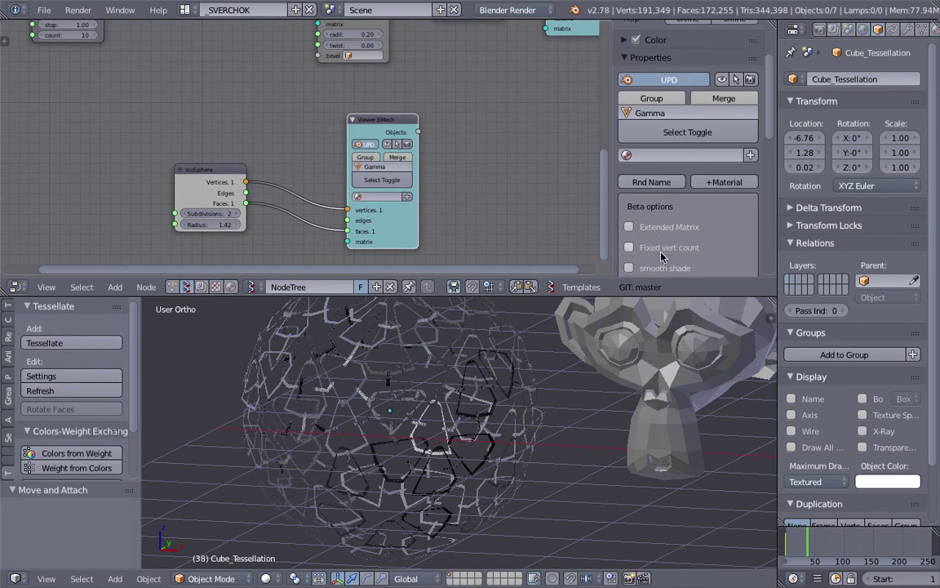
scroll(662, 253, "down", 3)
middle_click_drag(492, 207, 501, 202)
key("ctrl+s")
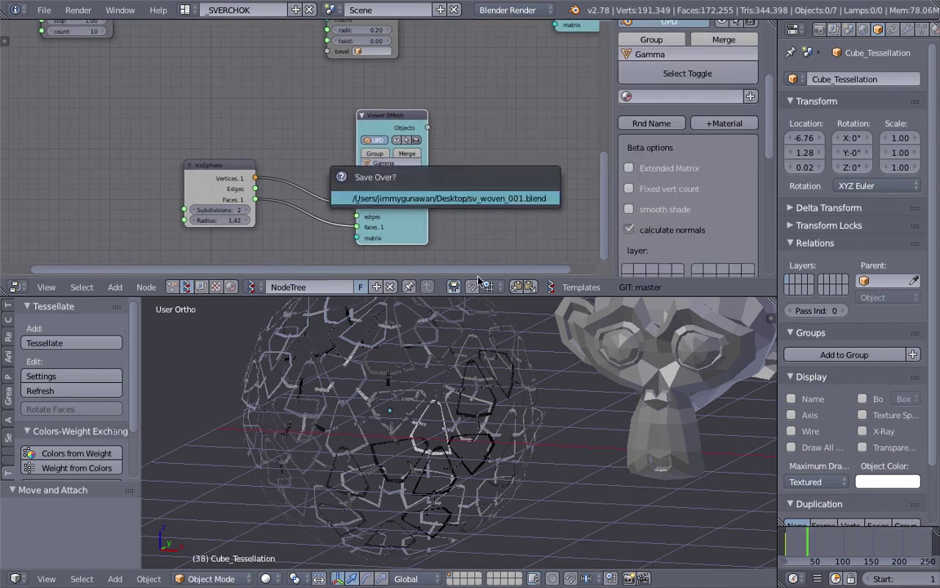
Examine the strands of the sphere tessellation up close with nothing selected, and save over sv_woven_001.blend
right_click(408, 366)
scroll(387, 387, "up", 3)
middle_click_drag(368, 392, 336, 361, "shift")
scroll(463, 402, "down", 3)
key("a")
scroll(441, 395, "down", 3)
scroll(423, 411, "up", 3)
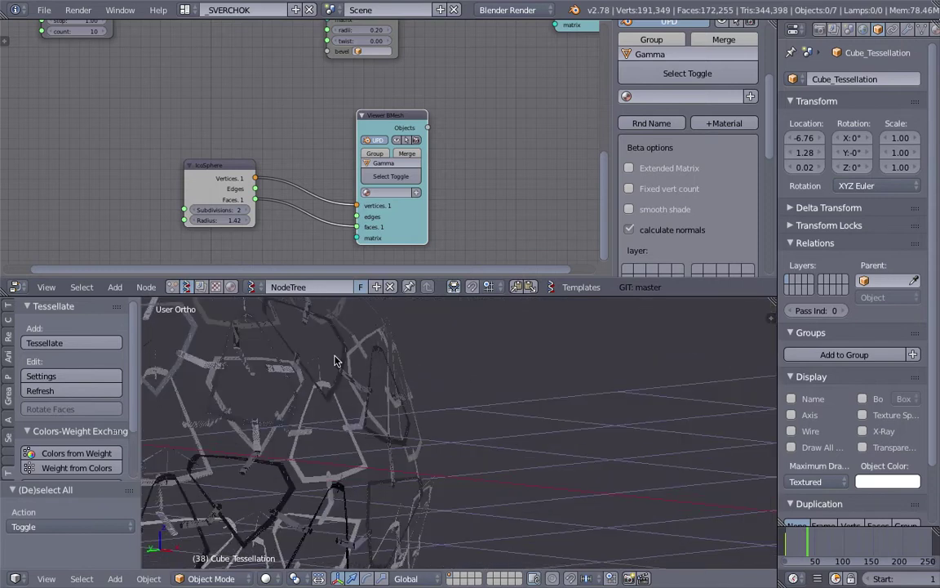
scroll(336, 361, "down", 5)
middle_click_drag(492, 415, 541, 445)
left_click_drag(542, 444, 363, 420, "shift")
scroll(363, 420, "down", 3)
key("ctrl+s")
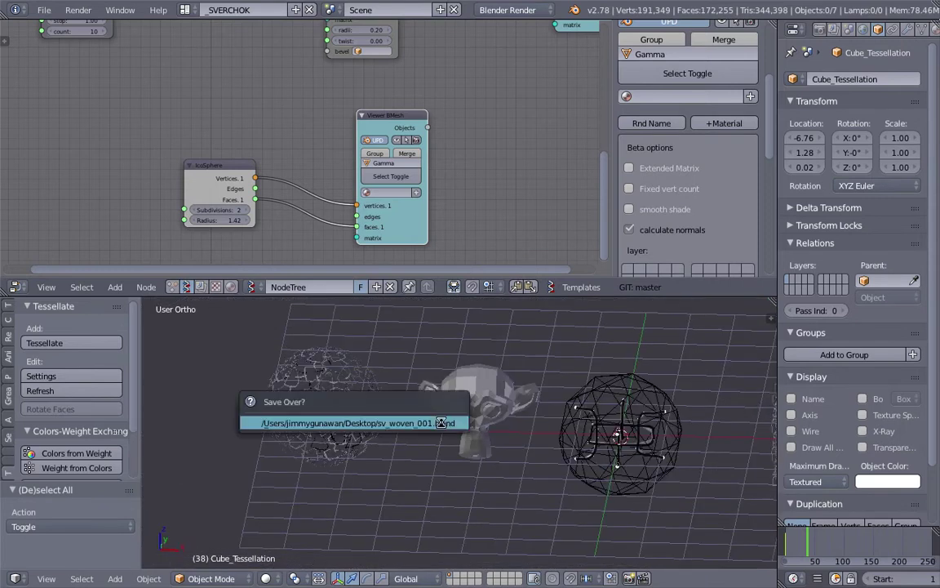
left_click(440, 424)
Select the wireframe icosphere, move the timeline to frame 79, and save the file
middle_click_drag(563, 400, 482, 389, "shift")
scroll(490, 393, "up", 2)
scroll(509, 406, "up", 1)
right_click(531, 394)
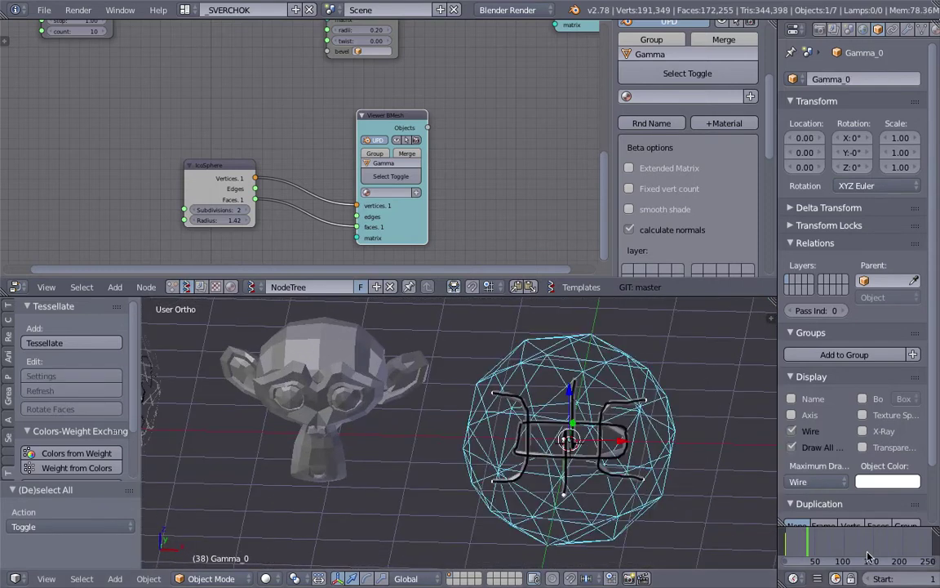
left_click(831, 544)
key("ctrl+s")
left_click(504, 437)
Tessellate the woven component over the icosphere with Quad fill, Adaptive XY and a constant Z scale of 0.20
right_click(517, 398)
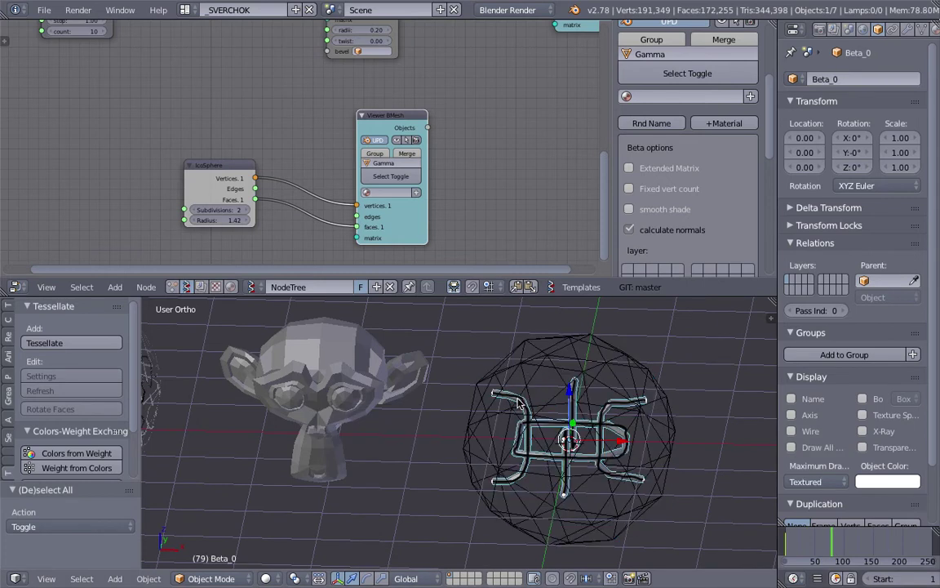
right_click(546, 359, "shift")
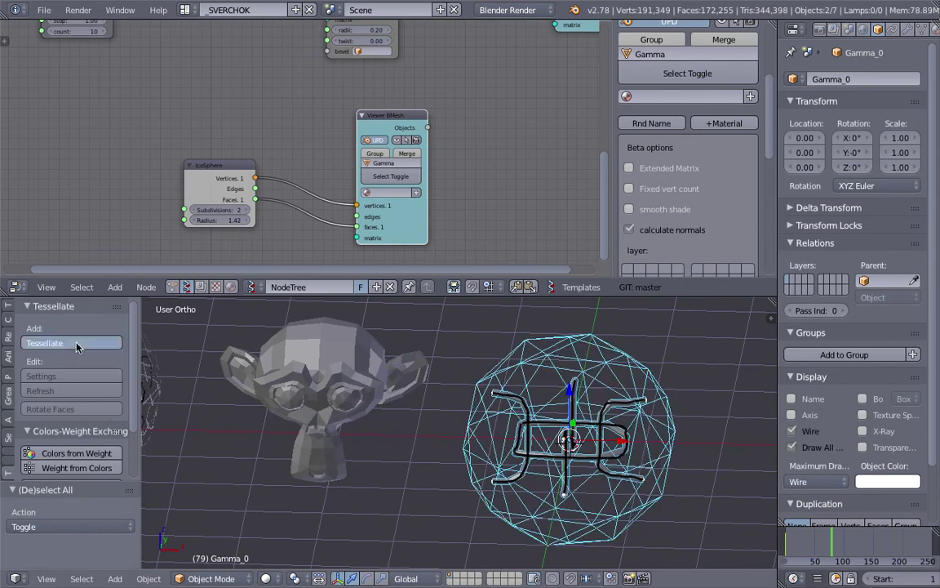
left_click(76, 342)
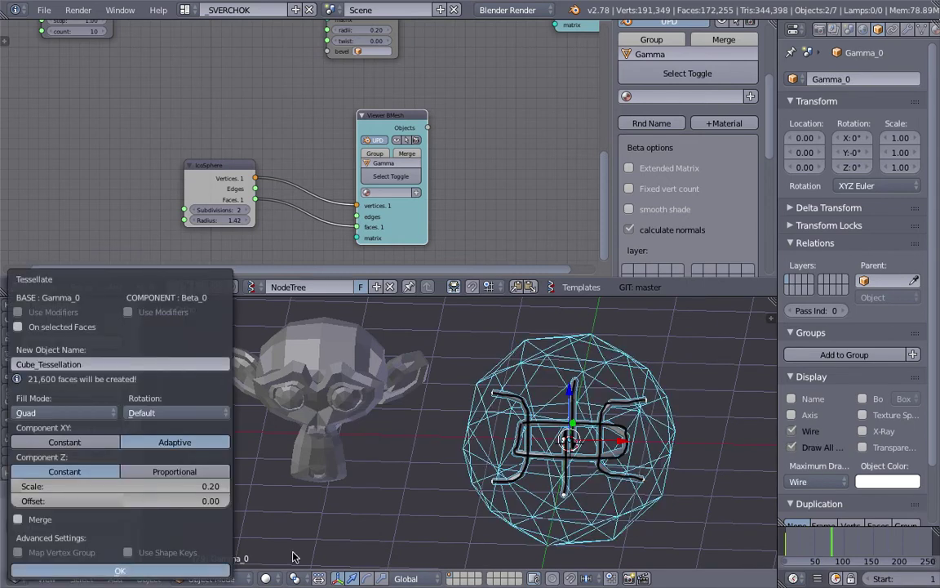
key("Return")
Move the new sphere tessellation past the monkey head to about X -5.23, Y -0.28, Z 0.25, deselect it, and save
key("g")
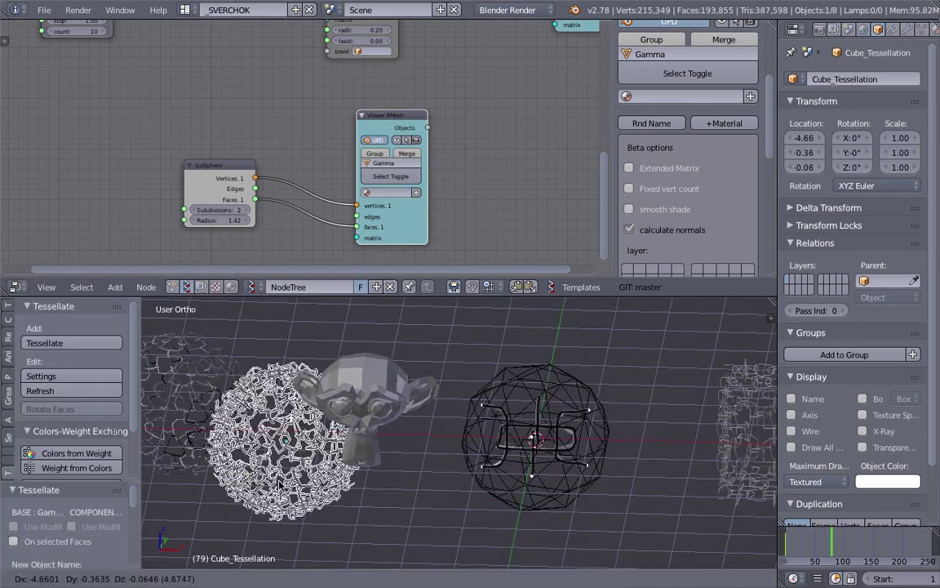
left_click(257, 453)
scroll(257, 453, "up", 5)
key("a")
scroll(487, 427, "up", 5)
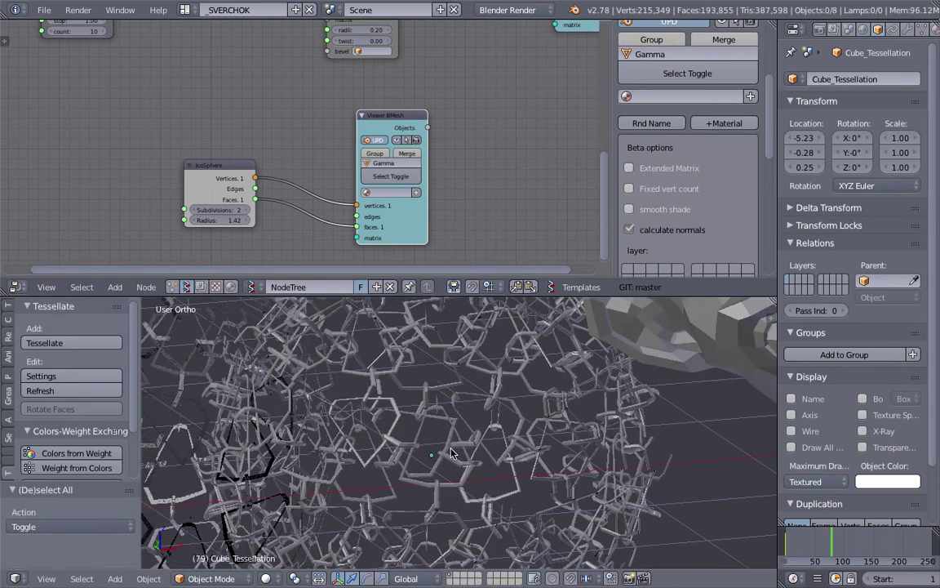
middle_click_drag(487, 427, 456, 388)
key("ctrl+s")
key("Return")
Save the file and increase the IcoSphere node's subdivisions by one level
scroll(328, 174, "down", 3)
middle_click_drag(389, 104, 374, 139)
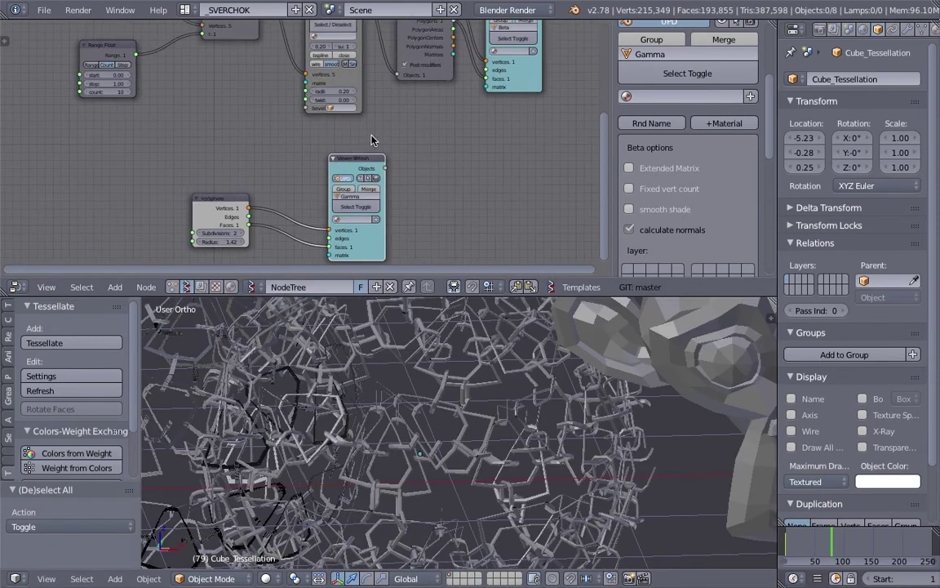
scroll(359, 149, "up", 2)
key("ctrl+s")
left_click(342, 157)
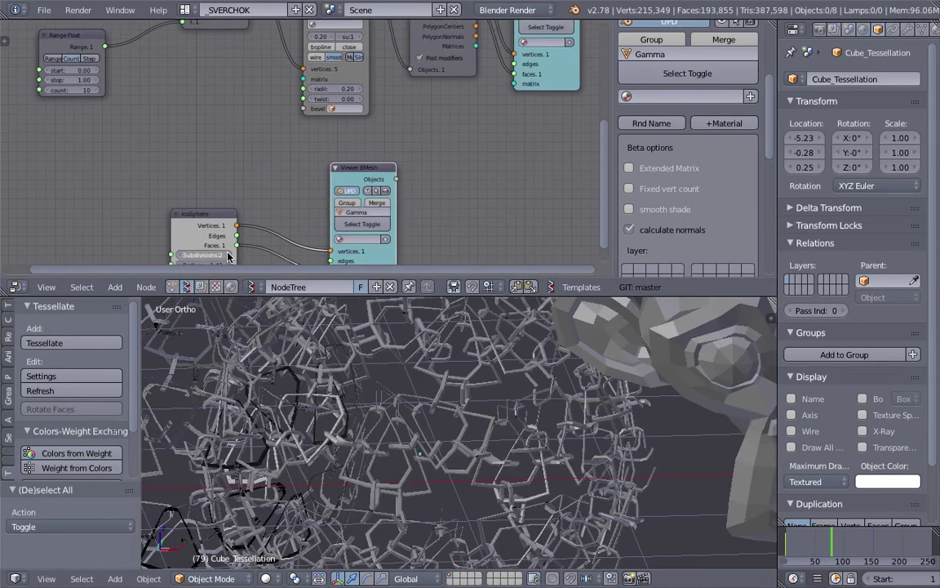
Set the Polyline Viewer node's radii to 0.44 to thicken the woven component, and save the file
middle_click_drag(403, 94, 341, 184)
scroll(341, 184, "up", 1)
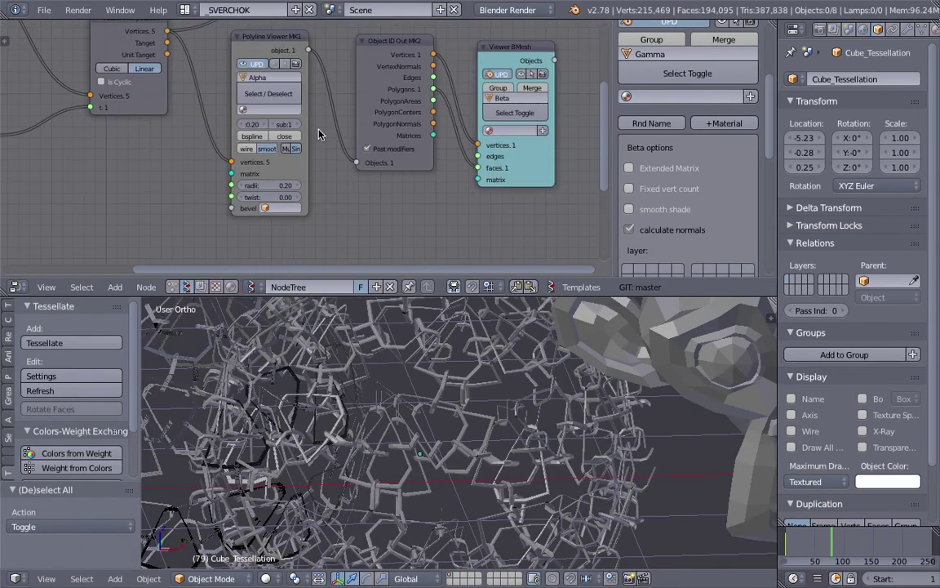
left_click_drag(278, 185, 299, 190)
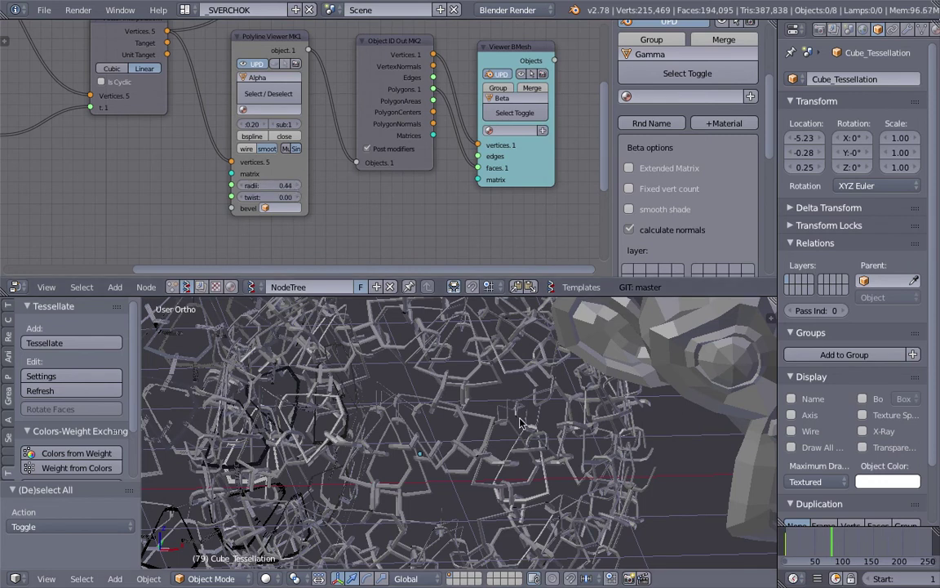
key("ctrl+s")
left_click(568, 444)
scroll(568, 443, "down", 3)
middle_click_drag(568, 443, 416, 421, "shift")
right_click(548, 387)
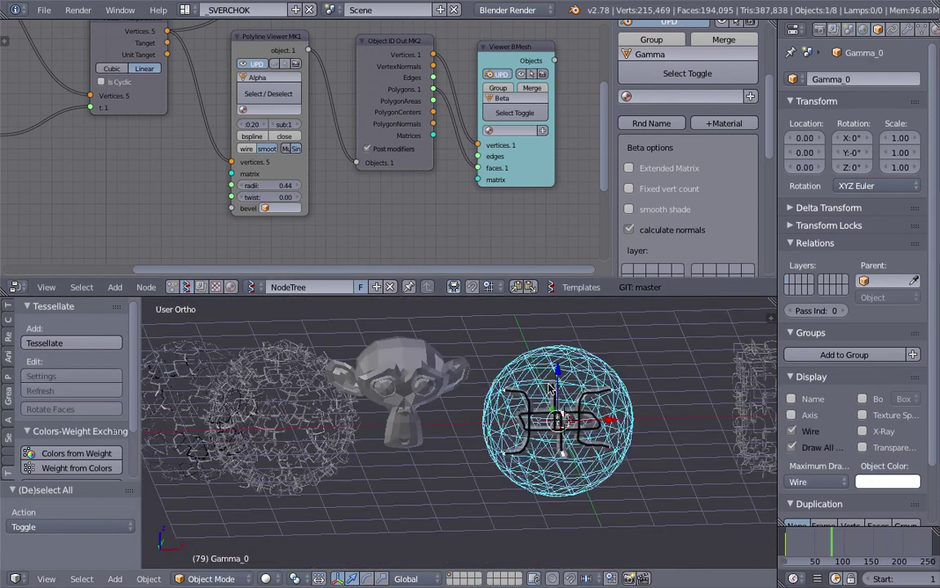
right_click(551, 391)
right_click(543, 360, "shift")
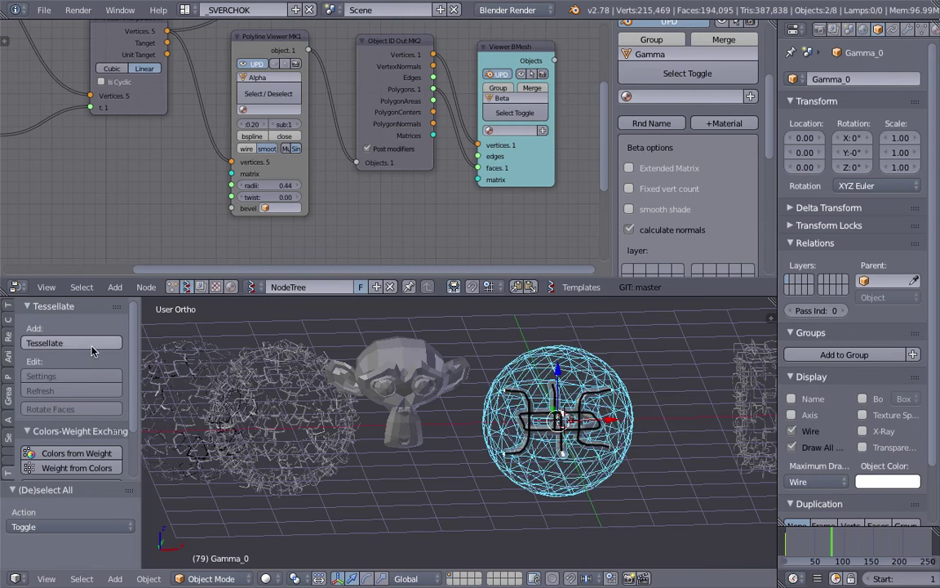
left_click(91, 347)
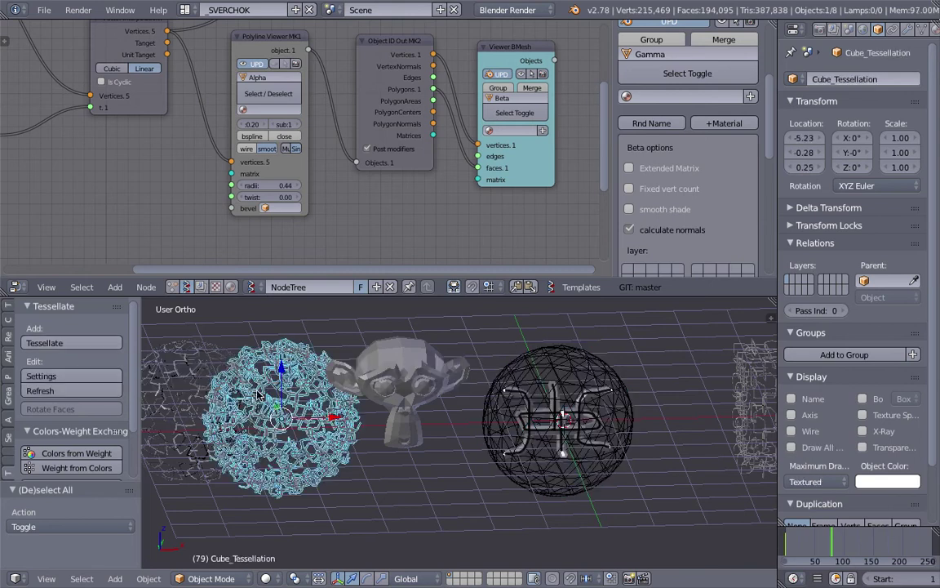
Refresh the newer sphere tessellation beside the monkey head from the thicker component and denser icosphere, and deselect everything
left_click(82, 391)
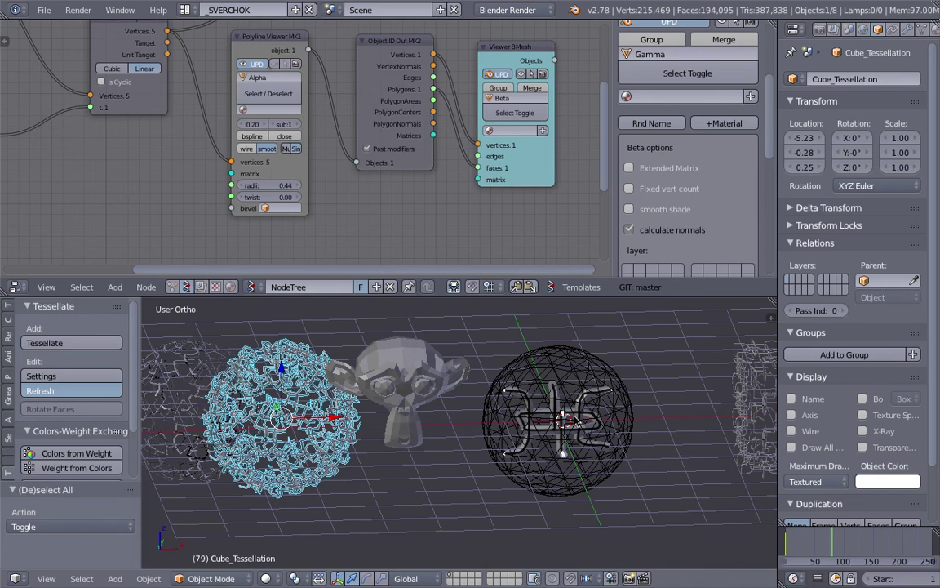
middle_click_drag(428, 403, 555, 428, "shift")
scroll(555, 428, "up", 4)
key("z")
key("z")
middle_click_drag(457, 445, 542, 382)
key("a")
Inspect the refreshed sphere up close and within the whole row of tessellated objects, and save the file
scroll(498, 449, "up", 3)
scroll(541, 382, "down", 8)
middle_click_drag(579, 413, 529, 424)
middle_click_drag(525, 492, 331, 449, "shift")
scroll(480, 438, "down", 5)
middle_click_drag(480, 438, 473, 464)
key("ctrl+s")
left_click(471, 461)
Delete the solid monkey head and the wireframe icosphere, shifting the dense sphere tessellation toward the centre
middle_click_drag(315, 355, 343, 404)
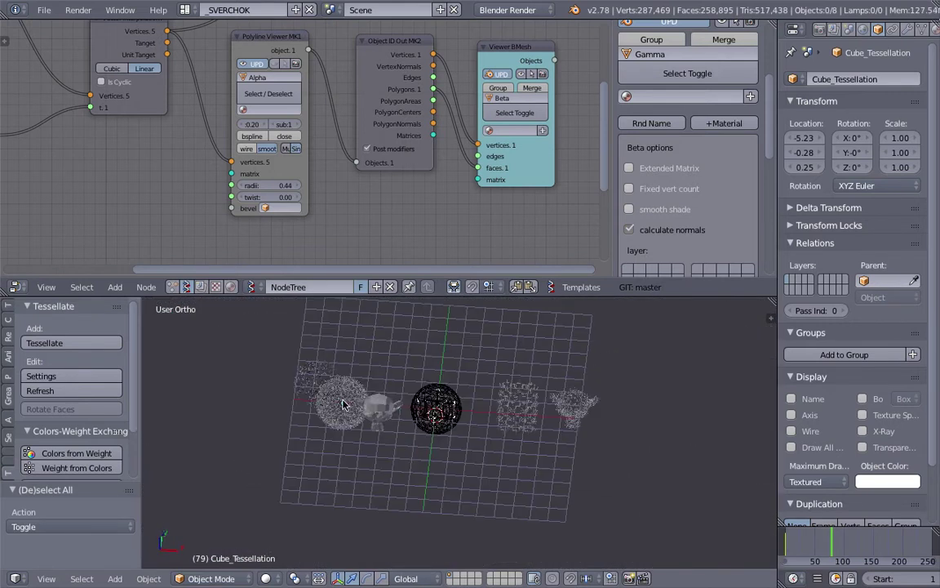
right_click(386, 412)
key("x")
left_click(380, 411)
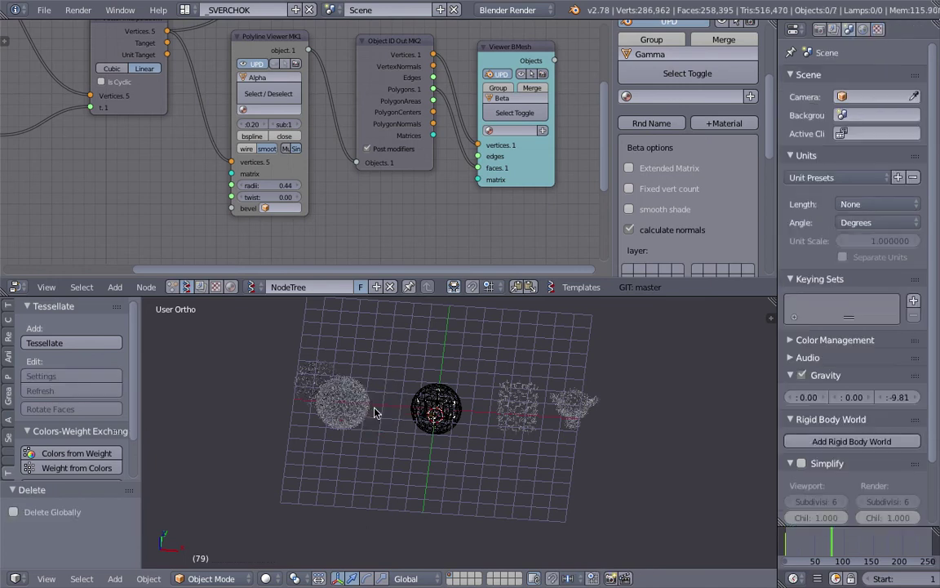
mouse_move(364, 405)
right_mouse_down()
mouse_move(396, 399)
mouse_move(374, 404)
right_mouse_up()
right_click(441, 404)
key("Delete")
Move the sparse sphere, the woven cube (X -1.347) and the woven monkey head (X -1.394) closer to the centre, and save
scroll(351, 397, "up", 4)
right_click_drag(243, 376, 282, 400)
right_click(548, 399)
right_click_drag(548, 400, 507, 401)
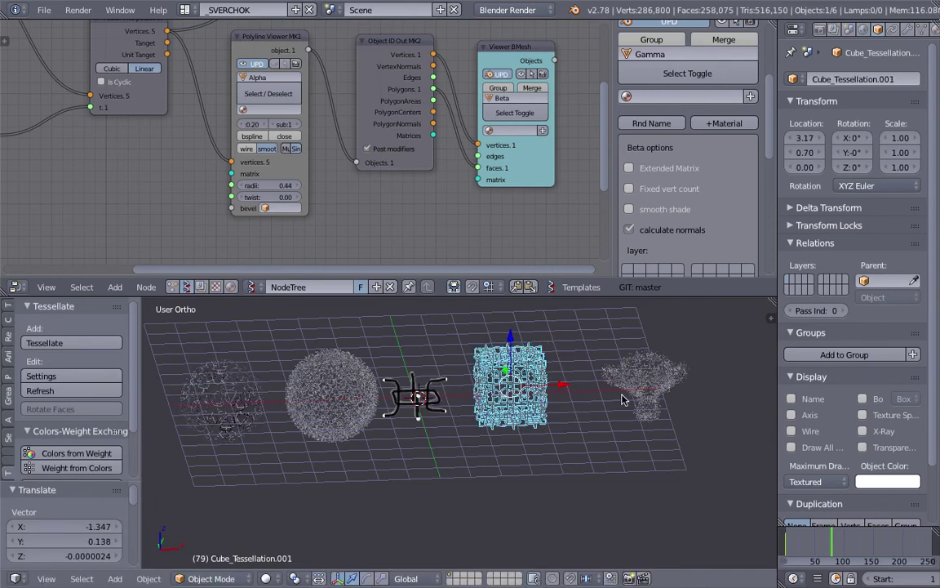
right_click_drag(622, 387, 577, 388)
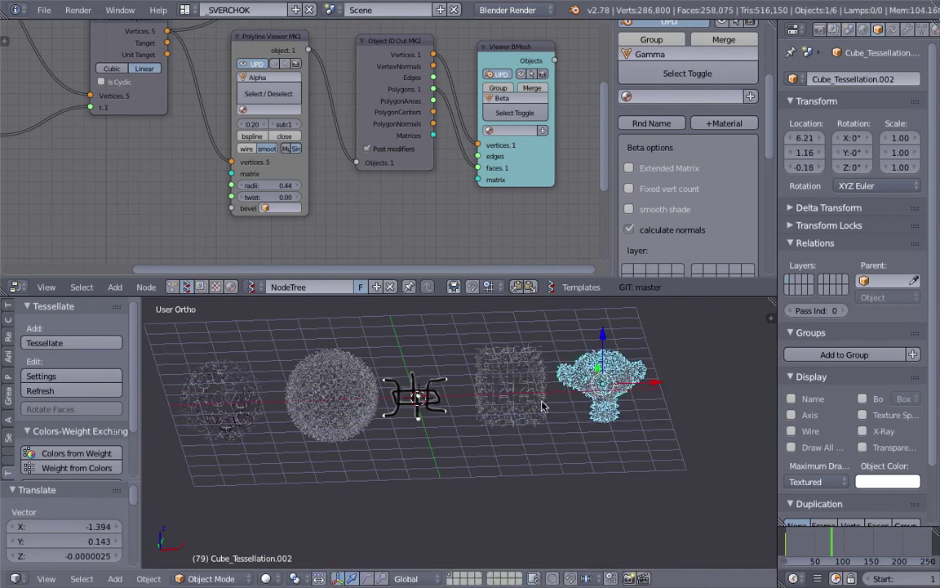
middle_click_drag(537, 404, 510, 408, "shift")
key("ctrl+s")
left_click(537, 420)
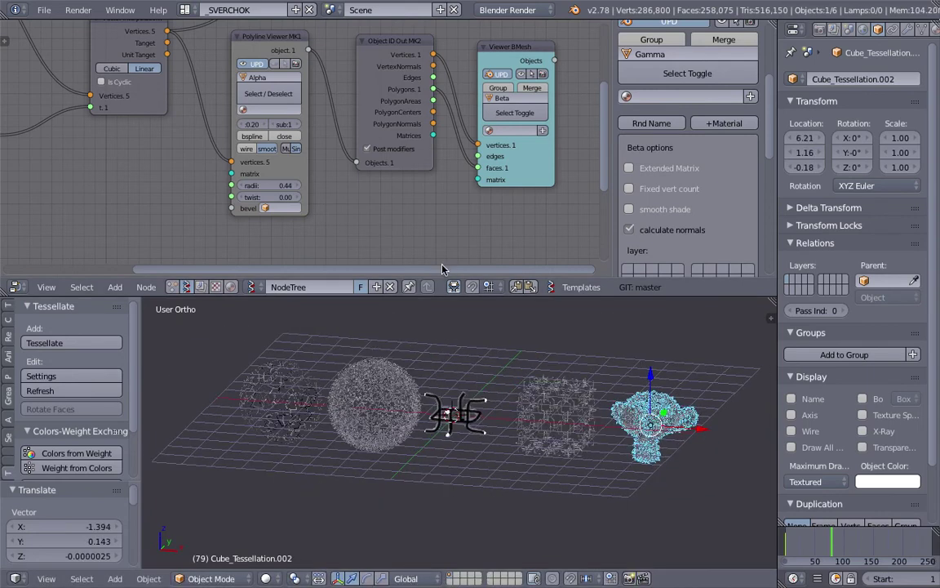
Enlarge the 3D view vertically and widen the properties editor
left_click_drag(454, 295, 425, 260)
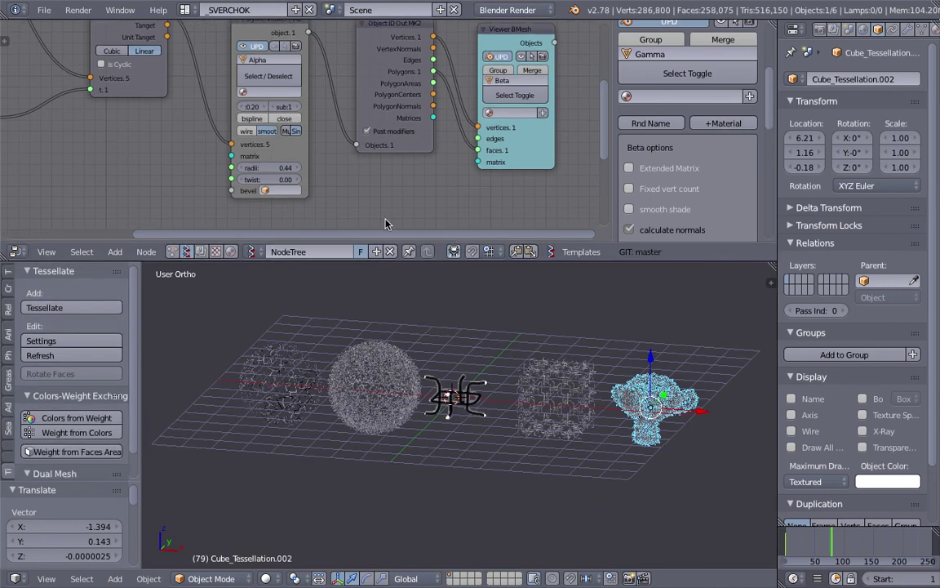
middle_click_drag(526, 331, 539, 330)
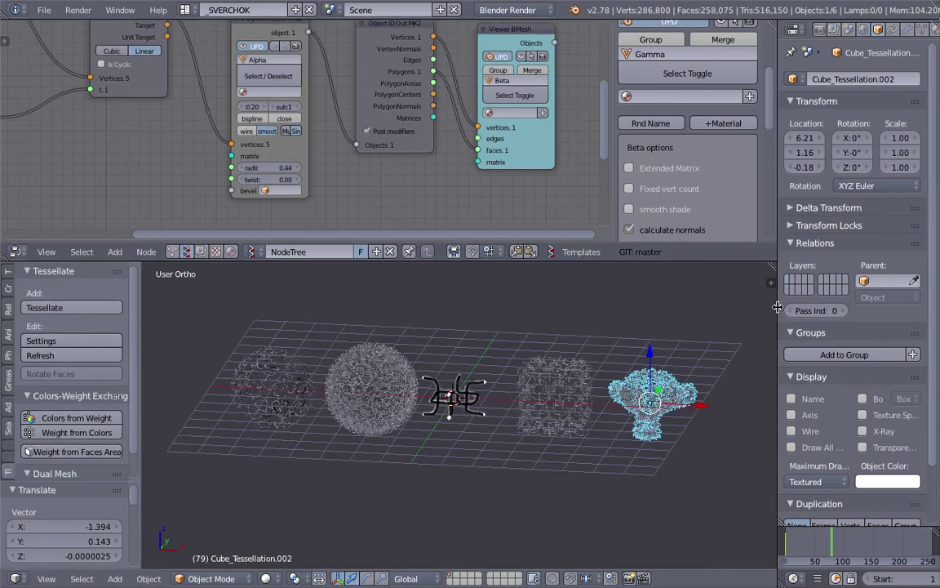
left_click_drag(778, 306, 682, 314)
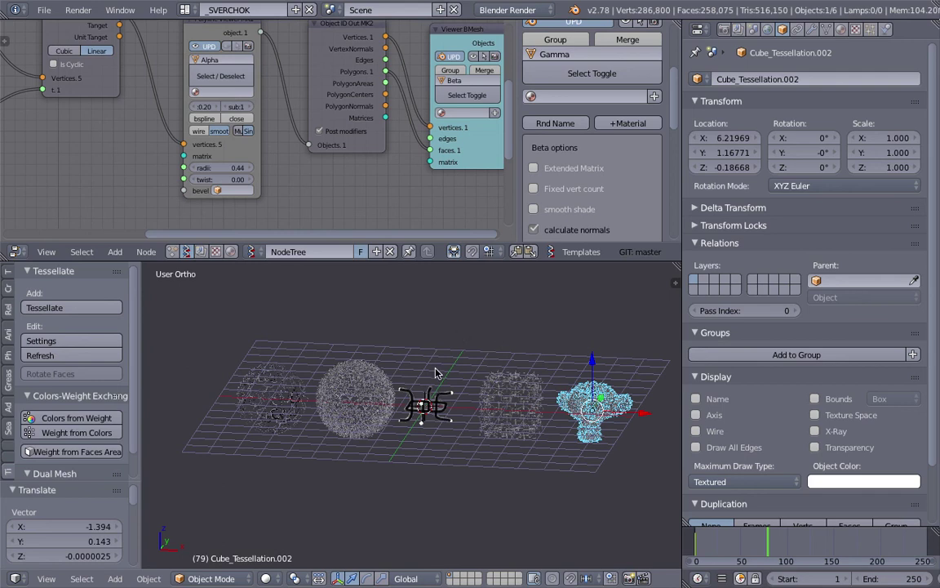
Select the dense sphere tessellation, narrow the properties editor again, and deselect everything
scroll(406, 425, "up", 8)
right_click(406, 425)
middle_click_drag(406, 424, 567, 363)
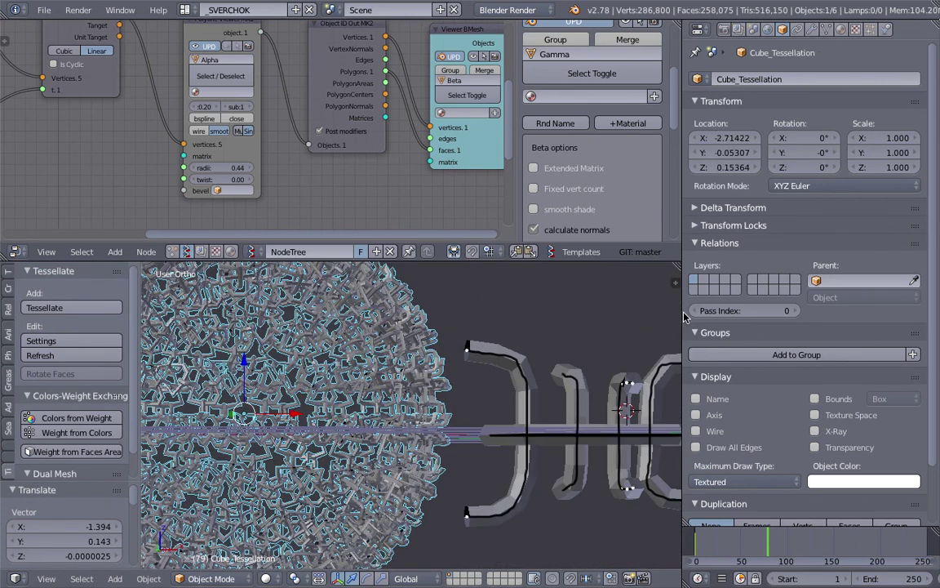
left_click_drag(684, 317, 838, 317)
middle_click_drag(506, 408, 455, 433)
key("a")
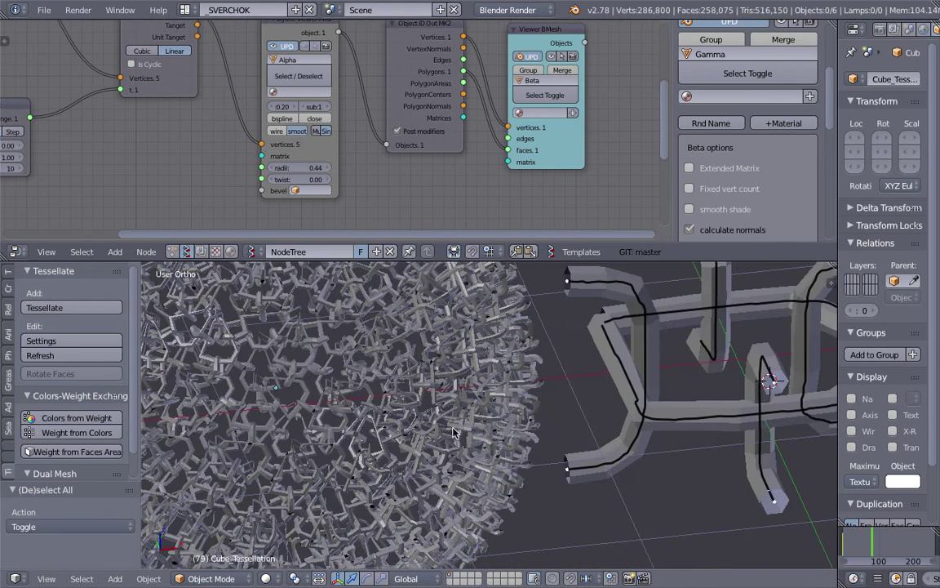
Examine how the thicker strands interlock across the dense sphere, and save the file
scroll(454, 433, "up", 5)
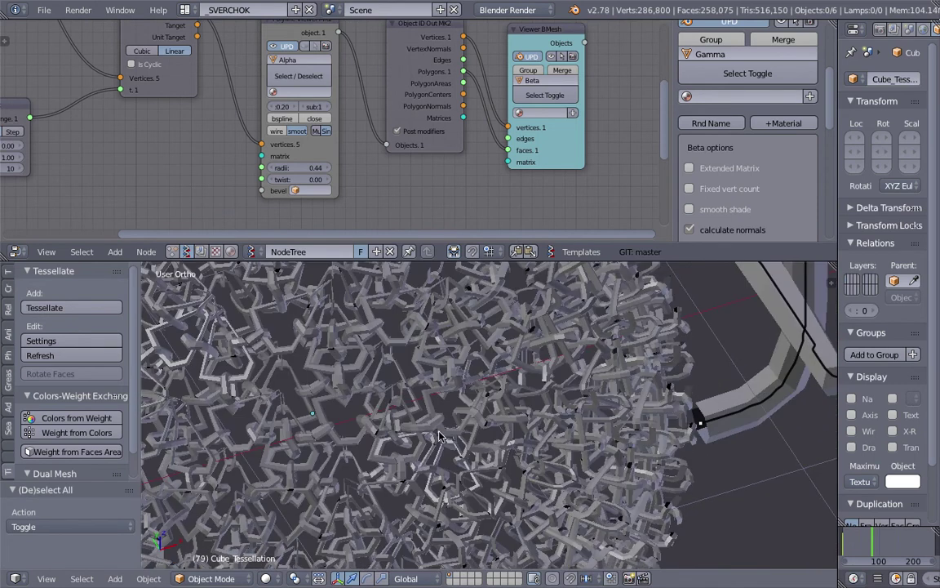
scroll(392, 426, "up", 5)
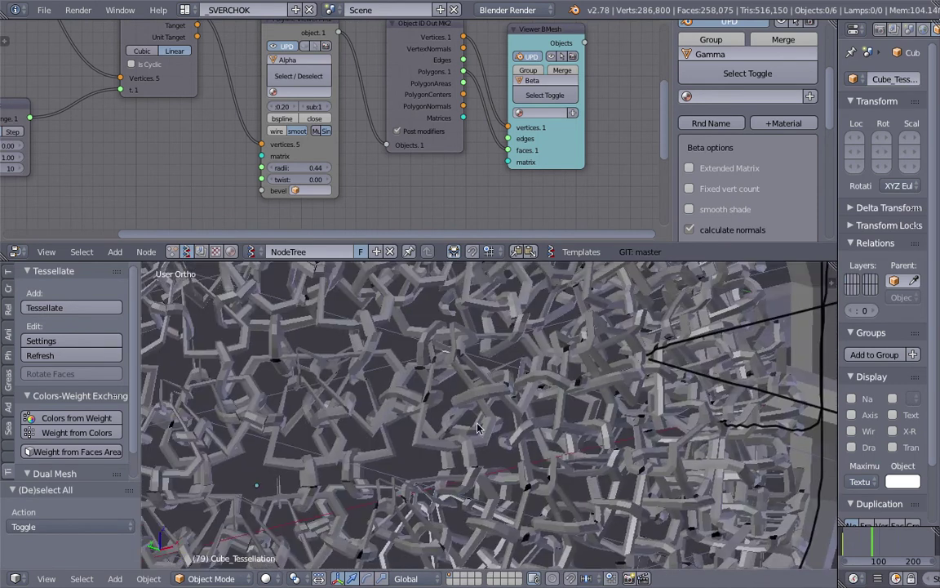
middle_click_drag(477, 425, 399, 396)
scroll(400, 396, "down", 10)
middle_click_drag(457, 396, 483, 421)
scroll(554, 413, "down", 2)
key("ctrl+s")
left_click(483, 421)
Review the row of woven tessellations and the Sverchok node tree, slightly adjusting the tool shelf width and editor split
scroll(523, 408, "up", 6)
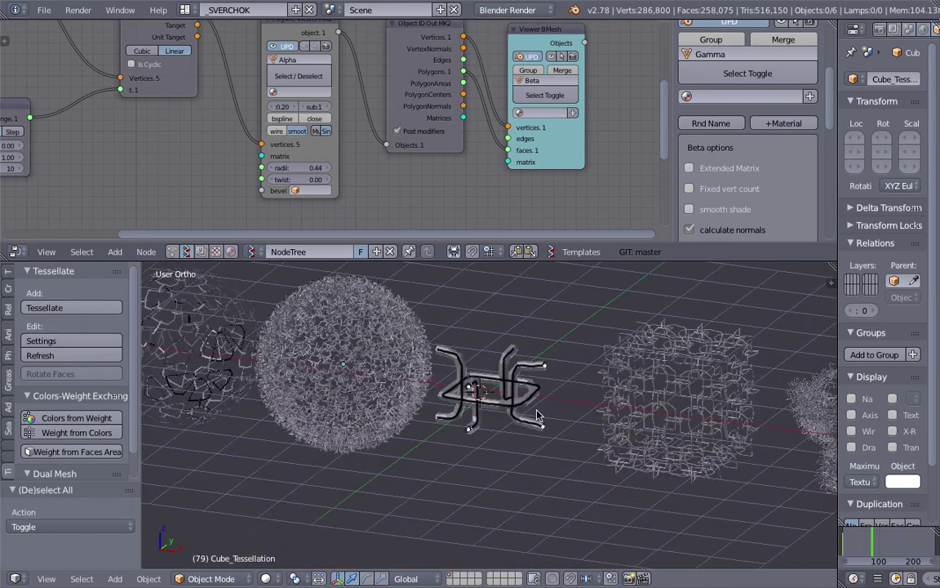
scroll(522, 413, "down", 5)
mouse_move(472, 421)
middle_mouse_down()
mouse_move(499, 424)
mouse_move(449, 419)
mouse_move(457, 417)
middle_mouse_up()
scroll(466, 421, "down", 1)
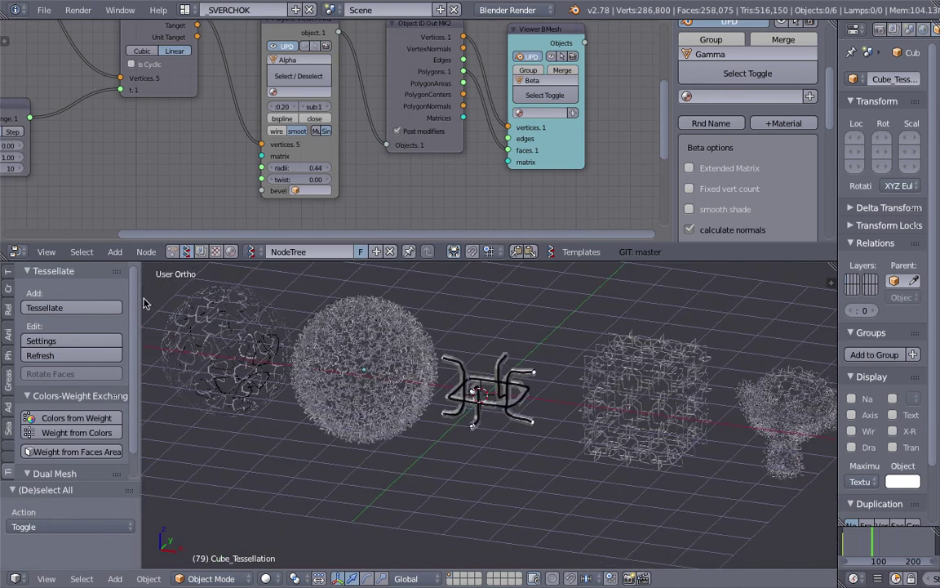
left_click_drag(141, 297, 148, 298)
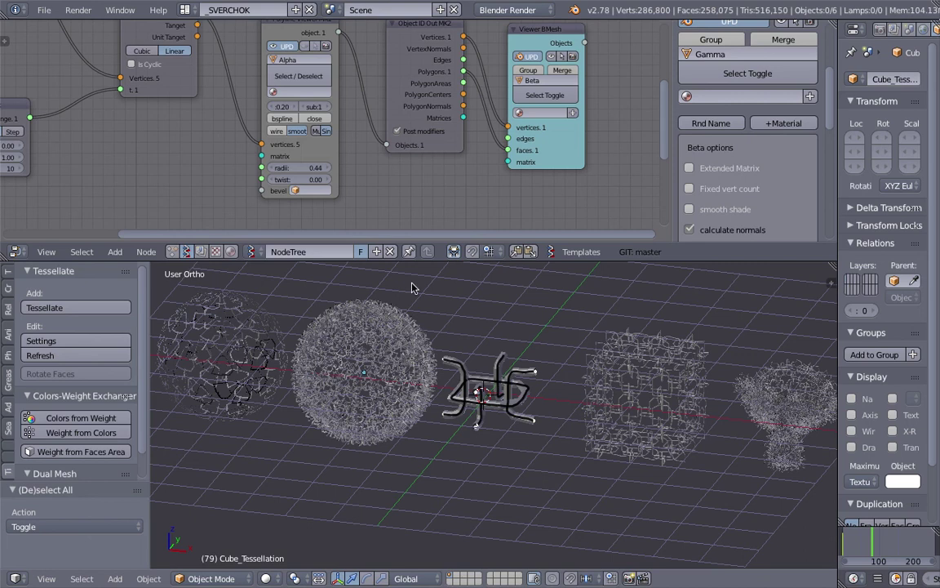
scroll(389, 172, "down", 3)
scroll(269, 135, "up", 3)
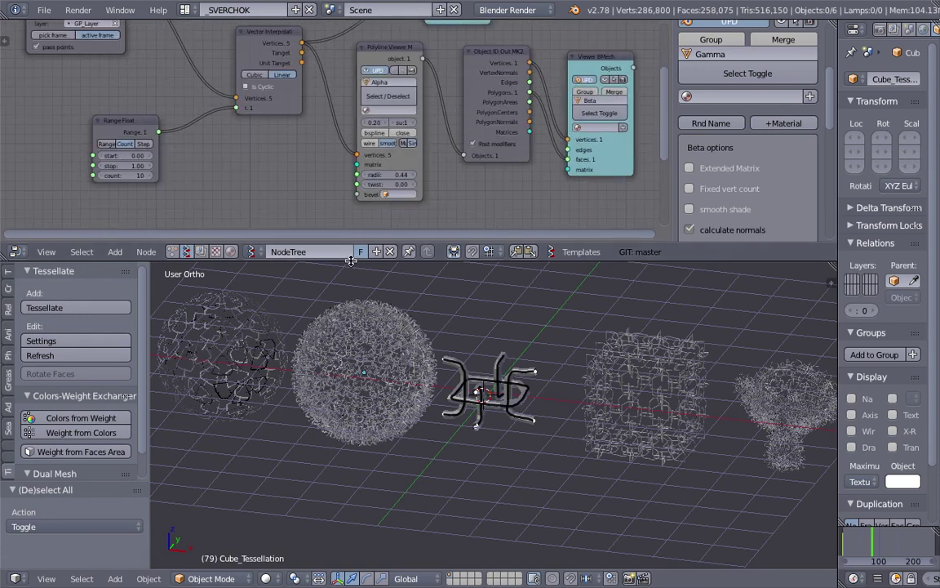
left_click_drag(352, 260, 356, 269)
middle_click_drag(429, 381, 524, 376)
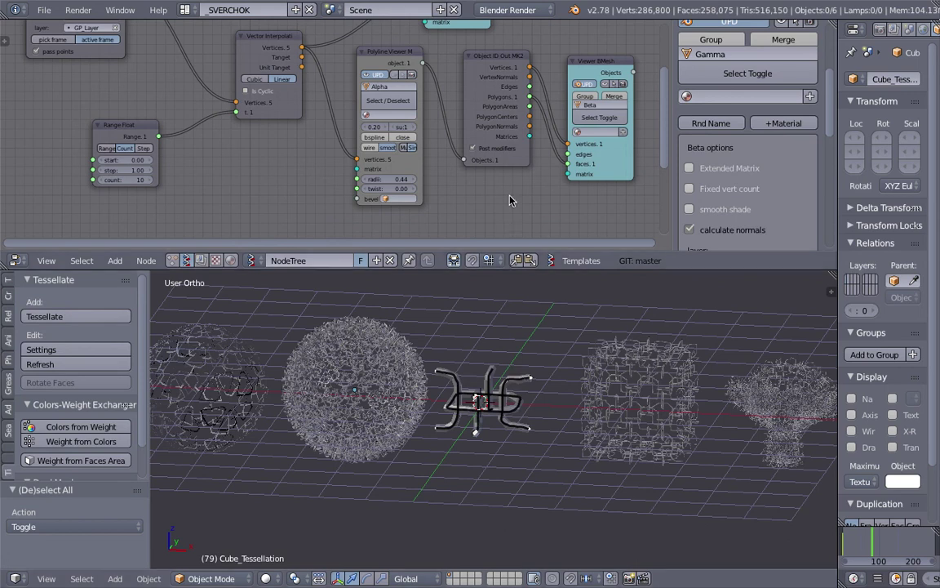
middle_click_drag(508, 199, 498, 203)
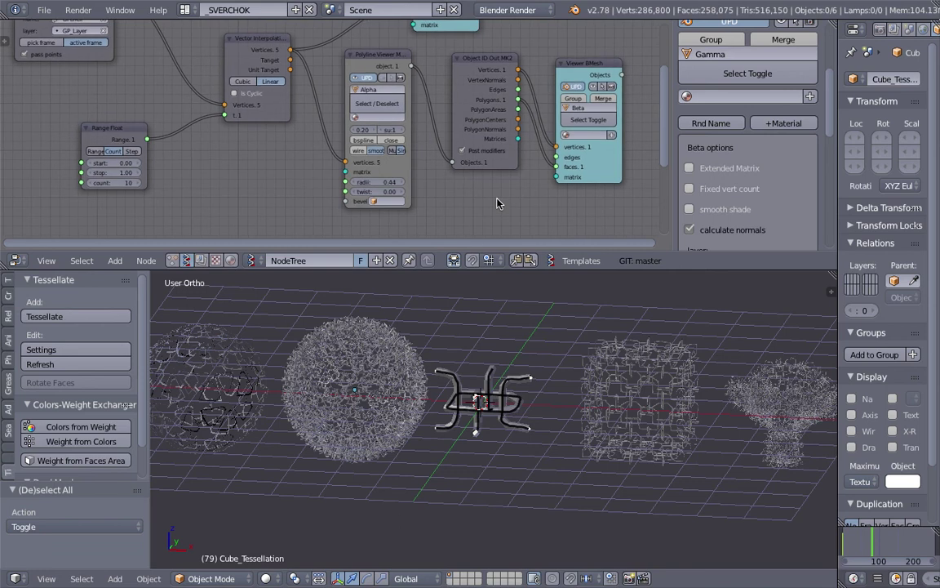